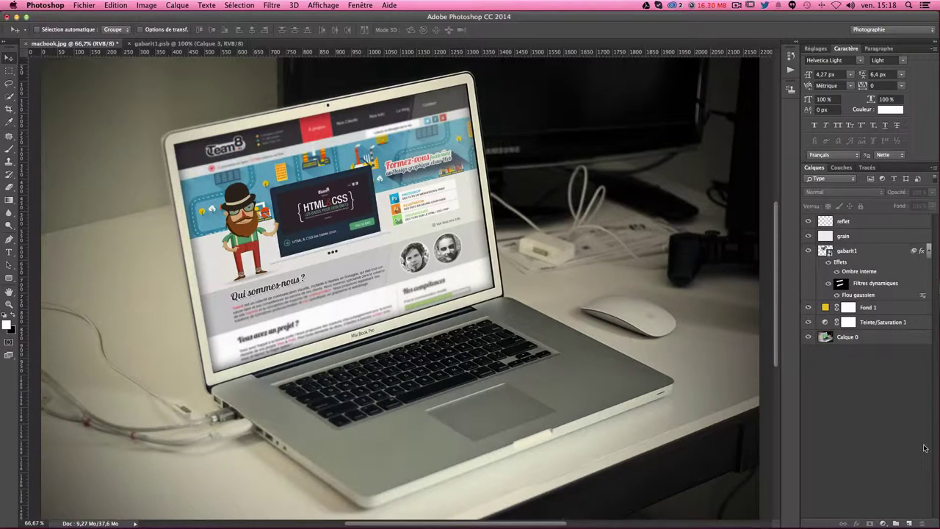
- Toggle the effect, tint, Team8 screen and glass reflection layers to compare with the original photo
{"action": "left_click_drag", "start_coordinate": [809, 322], "coordinate": [811, 228]}
{"action": "left_click_drag", "start_coordinate": [809, 322], "coordinate": [808, 308]}
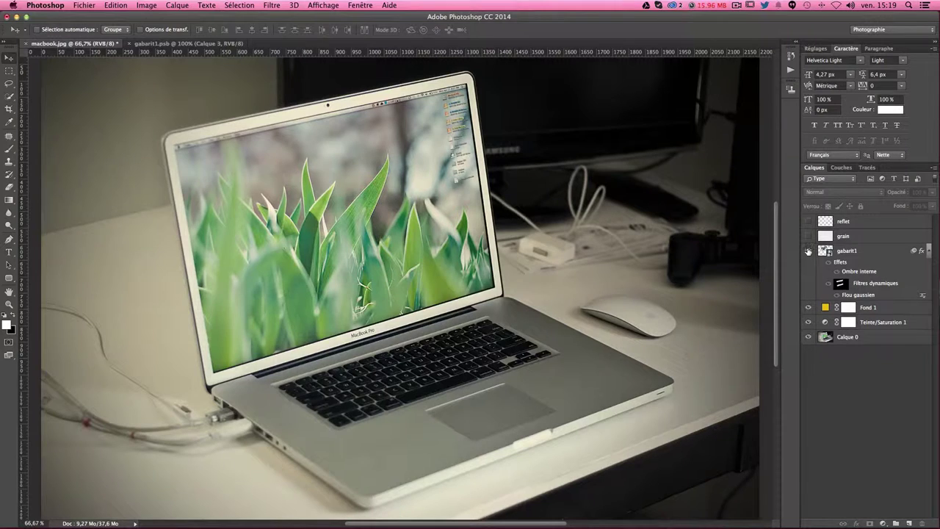
{"action": "left_click", "coordinate": [809, 251]}
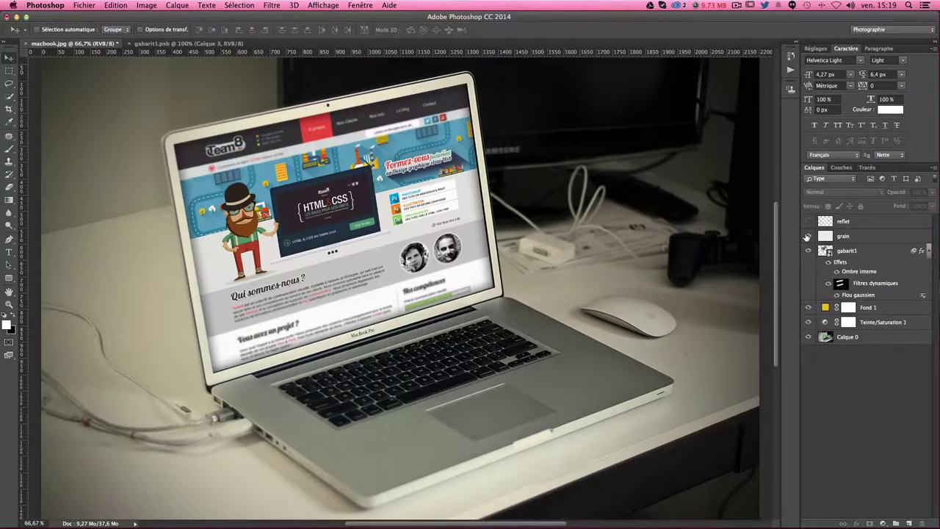
{"action": "left_click", "coordinate": [808, 221]}
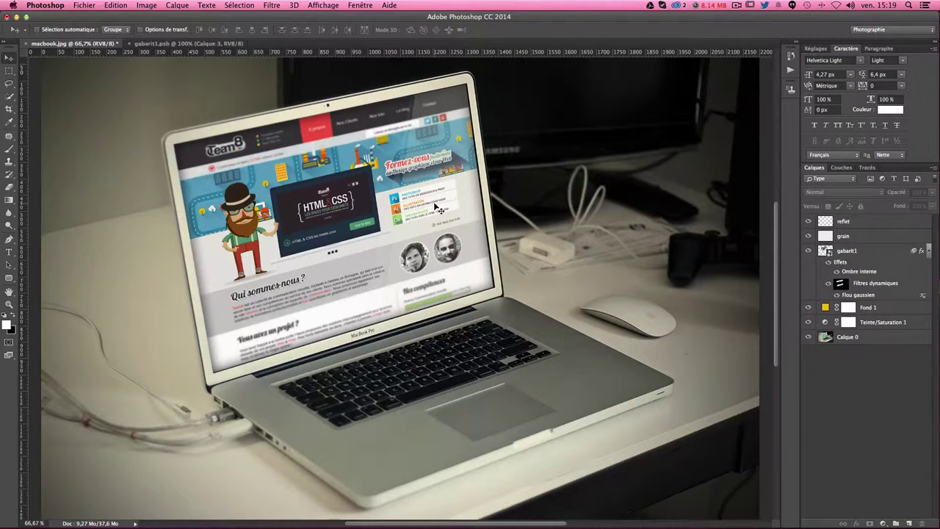
- Open the gabarit1 smart object, show the MOCKUP placeholder layers and save the template
{"action": "left_click", "coordinate": [826, 252]}
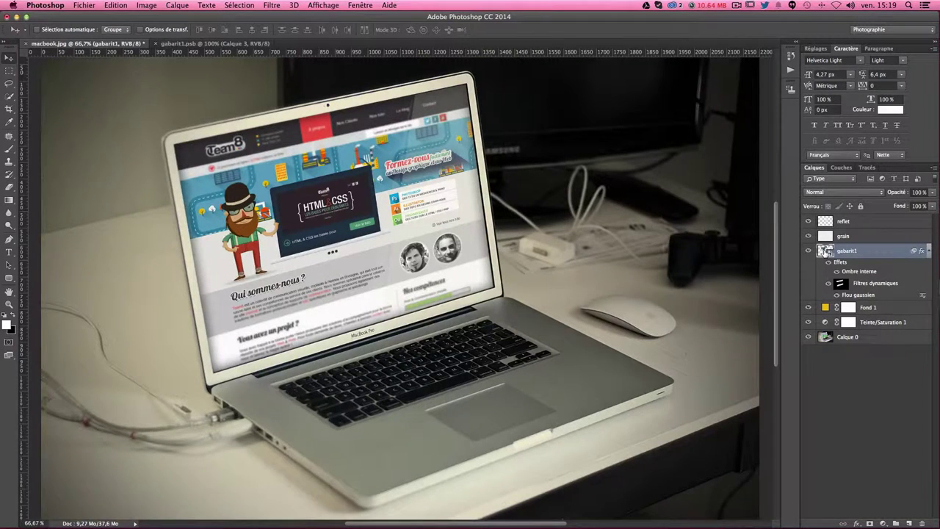
{"action": "double_click", "coordinate": [826, 252]}
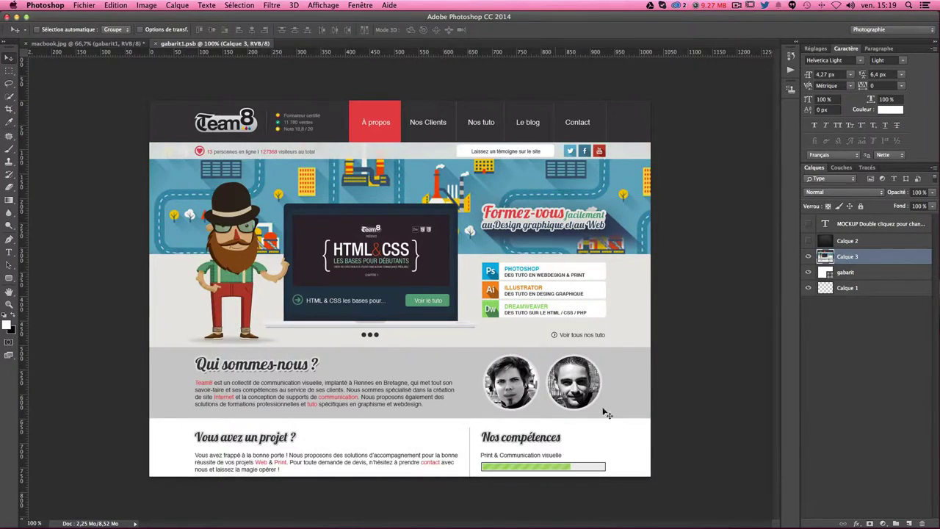
{"action": "left_click_drag", "start_coordinate": [809, 242], "coordinate": [808, 223]}
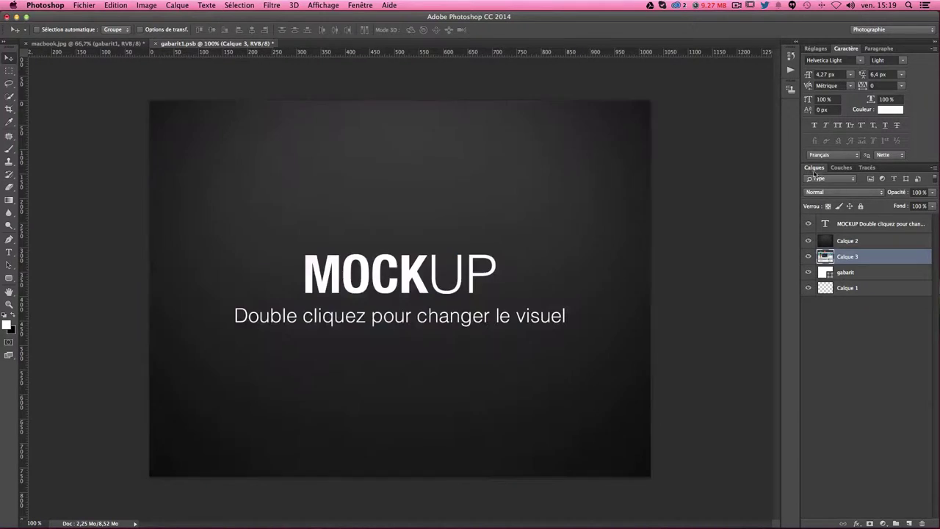
{"action": "key", "text": "ctrl+s"}
- Check the laptop photo, then hide the MOCKUP placeholder so the Team8 site shows again
{"action": "left_click", "coordinate": [90, 44]}
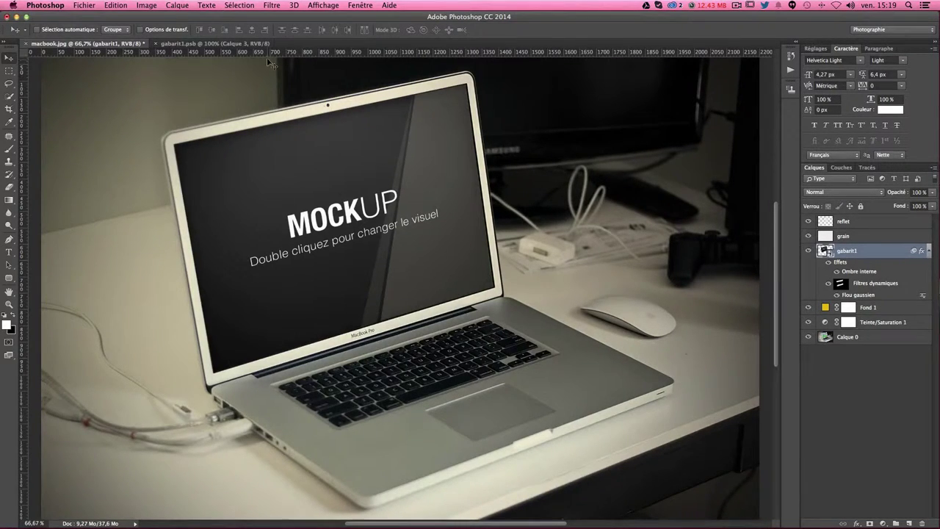
{"action": "left_click", "coordinate": [249, 44]}
{"action": "left_click_drag", "start_coordinate": [808, 241], "coordinate": [808, 223]}
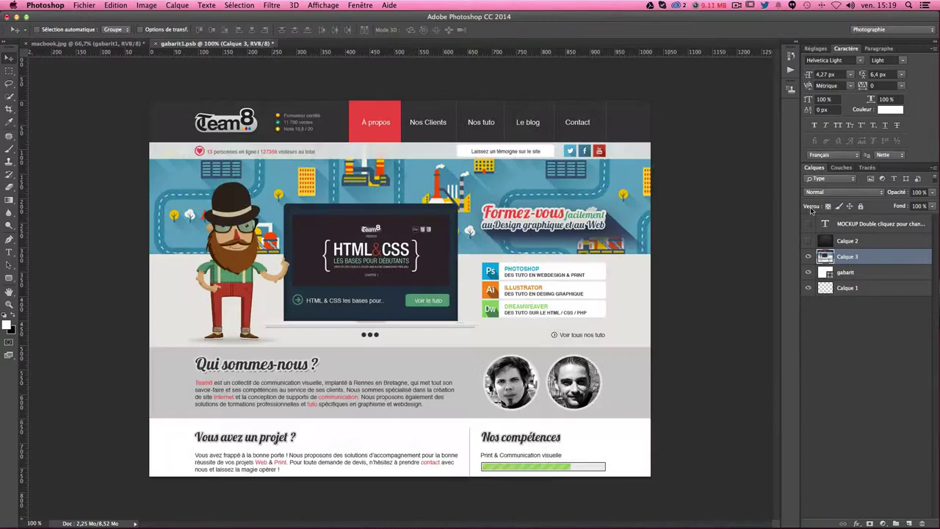
{"action": "left_click", "coordinate": [88, 45]}
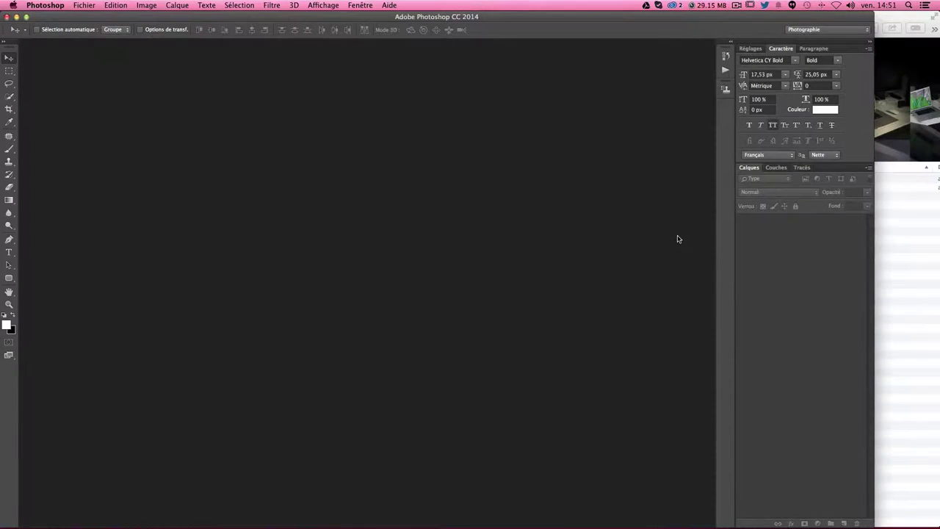
- Select macbook.jpg in the mockup-macbok folder and open it with Ouvrir avec > Adobe Photoshop CC 2014
{"action": "left_click", "coordinate": [908, 243]}
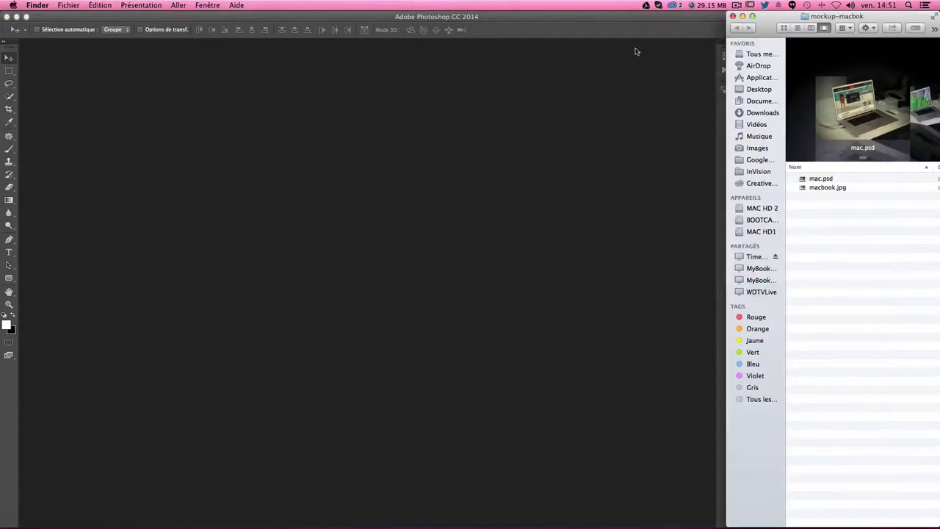
{"action": "left_click", "coordinate": [822, 189]}
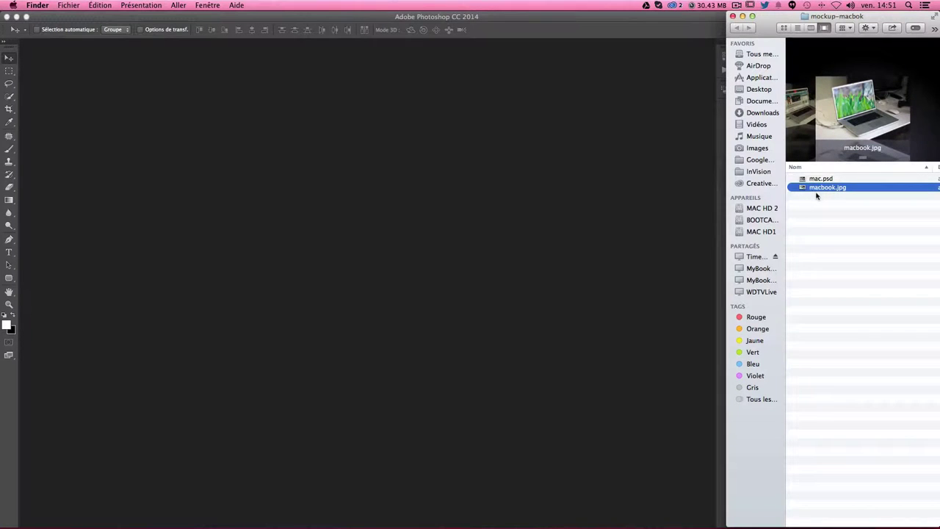
{"action": "left_click", "coordinate": [819, 180]}
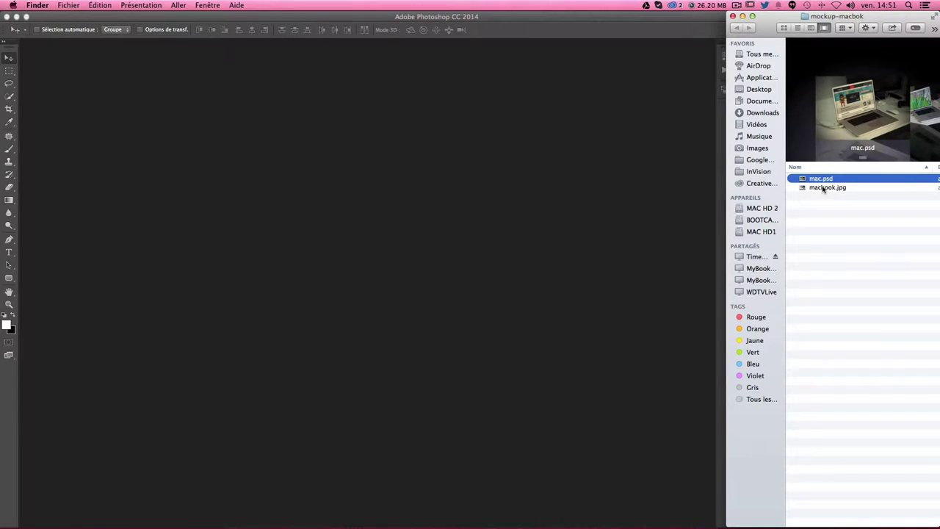
{"action": "left_click", "coordinate": [848, 212]}
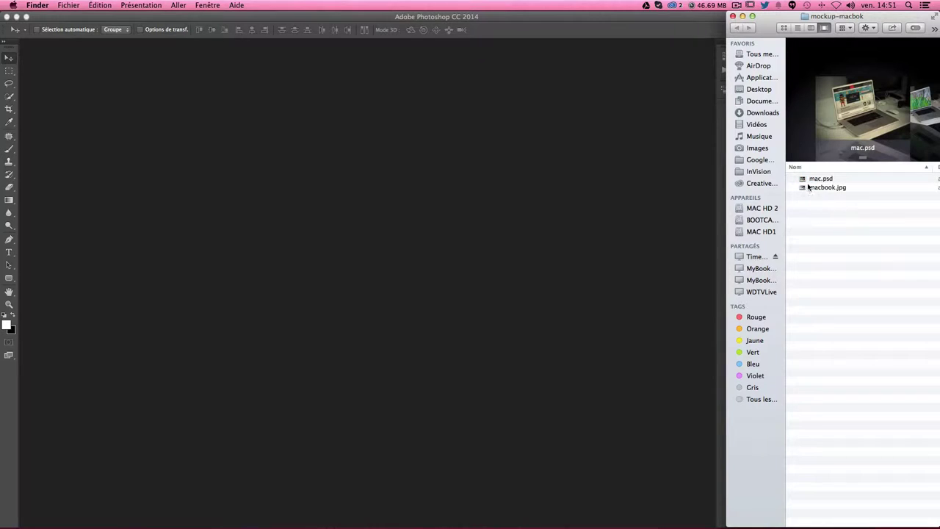
{"action": "left_click", "coordinate": [821, 189]}
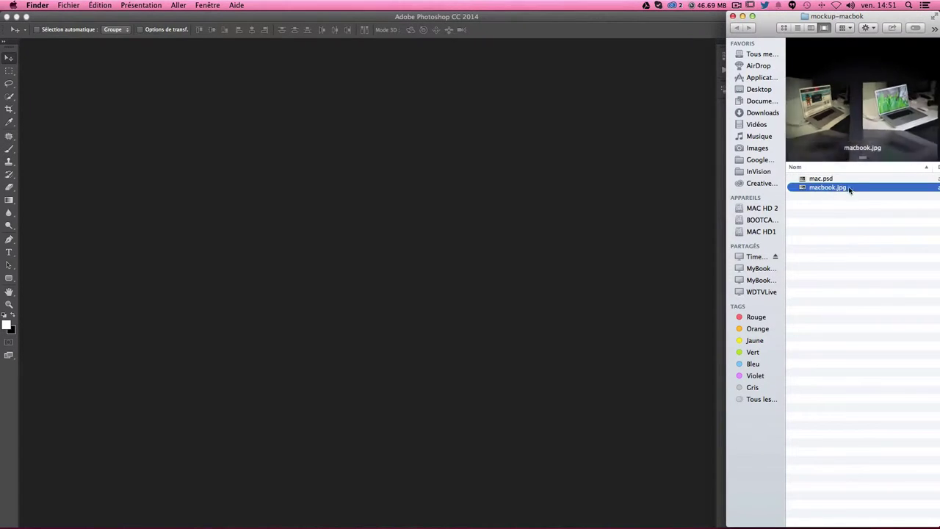
{"action": "right_click", "coordinate": [813, 189]}
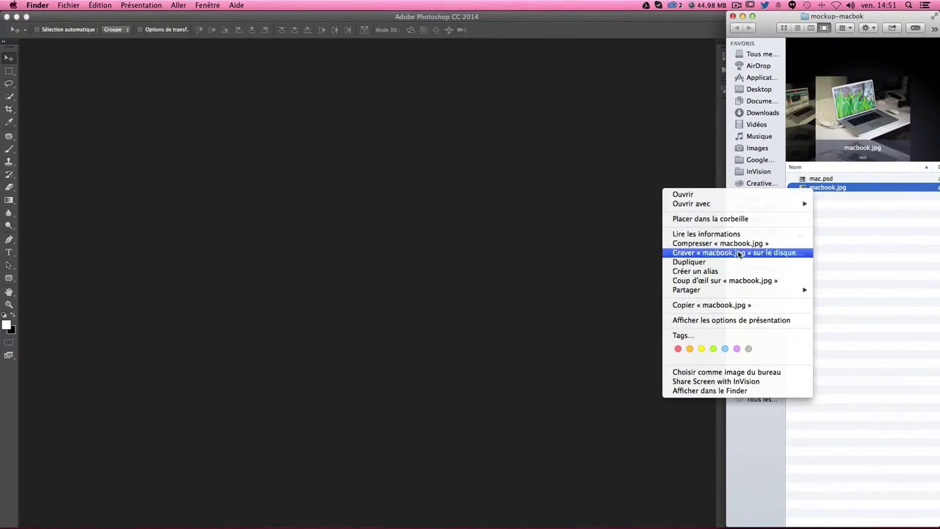
{"action": "mouse_move", "coordinate": [691, 203]}
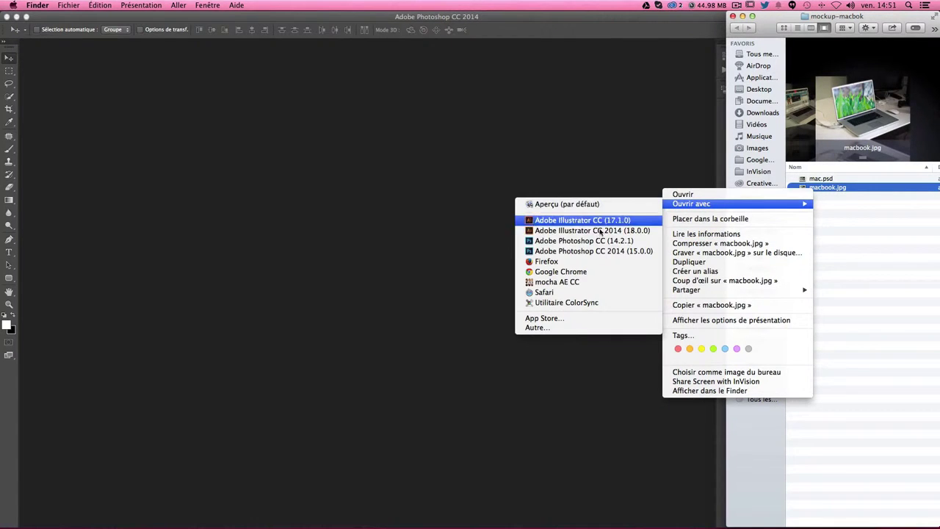
{"action": "left_click", "coordinate": [588, 251]}
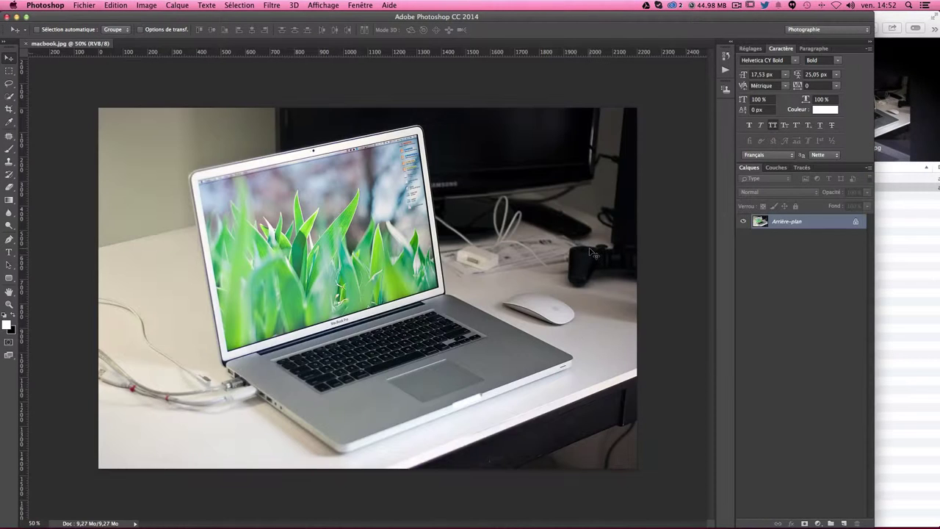
- Zoom the photo to 100% and widen the Photoshop window to the screen edge
{"action": "key", "text": "super+1"}
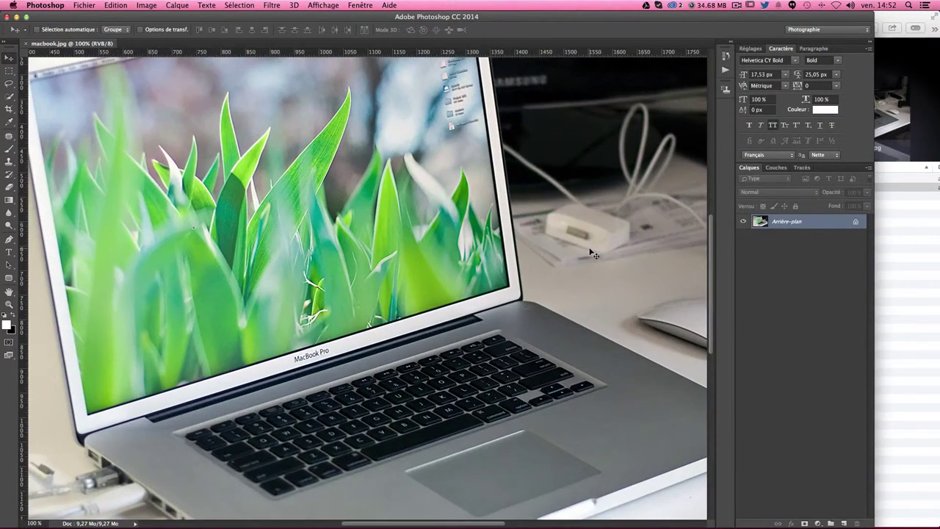
{"action": "scroll", "coordinate": [594, 253], "scroll_direction": "up", "scroll_amount": 2}
{"action": "scroll", "coordinate": [595, 253], "scroll_direction": "up", "scroll_amount": 3}
{"action": "scroll", "coordinate": [596, 252], "scroll_direction": "left", "scroll_amount": 2}
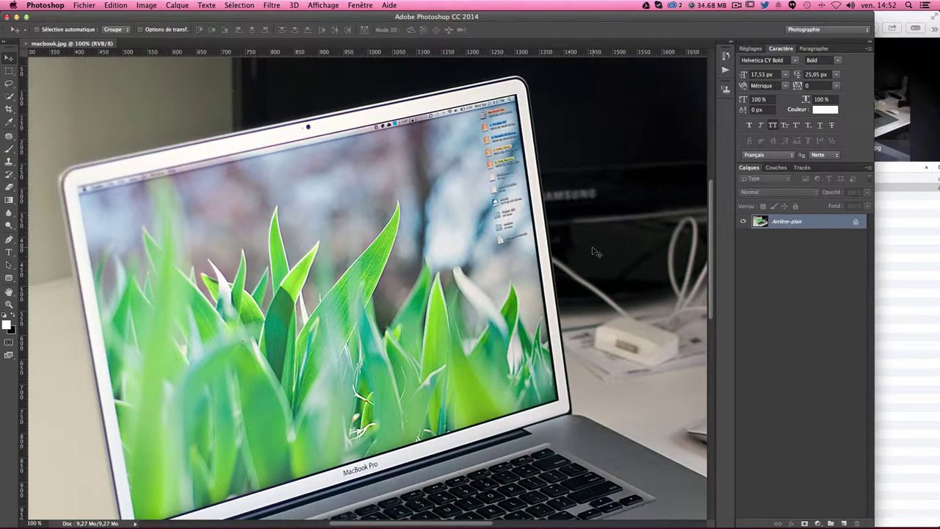
{"action": "left_click_drag", "start_coordinate": [876, 210], "coordinate": [938, 210]}
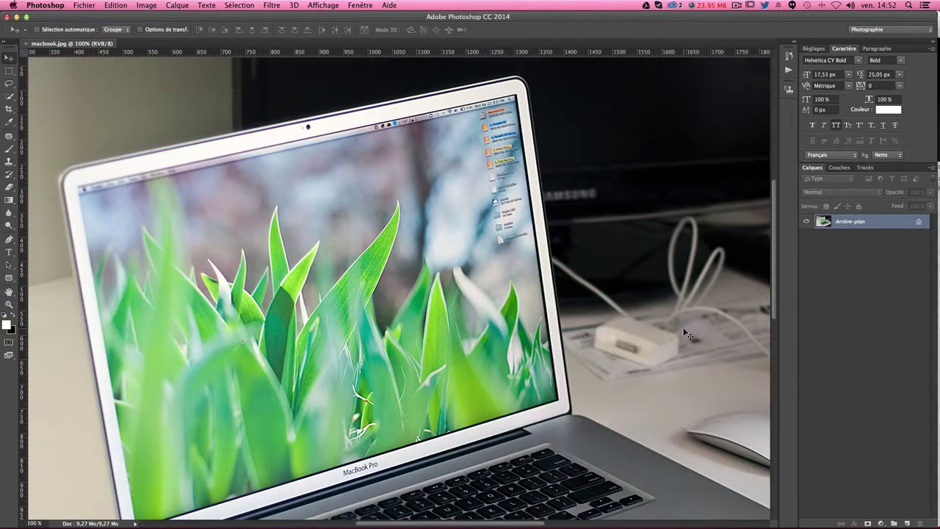
- Zoom out to 66.67% to see the whole laptop and show the adjustment layer list
{"action": "scroll", "coordinate": [682, 327], "scroll_direction": "down", "scroll_amount": 1}
{"action": "key", "text": "super+minus"}
{"action": "scroll", "coordinate": [684, 332], "scroll_direction": "down", "scroll_amount": 2}
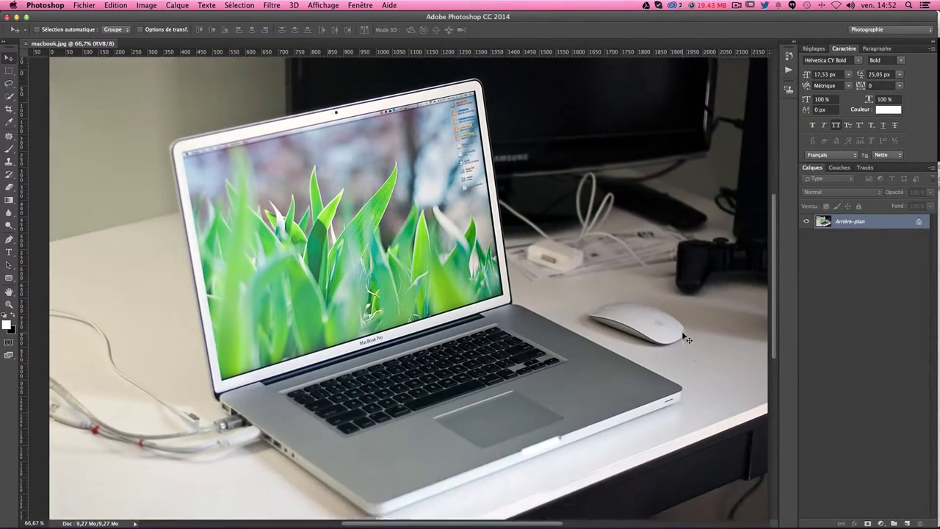
{"action": "scroll", "coordinate": [684, 332], "scroll_direction": "right", "scroll_amount": 1}
{"action": "scroll", "coordinate": [687, 338], "scroll_direction": "up", "scroll_amount": 1}
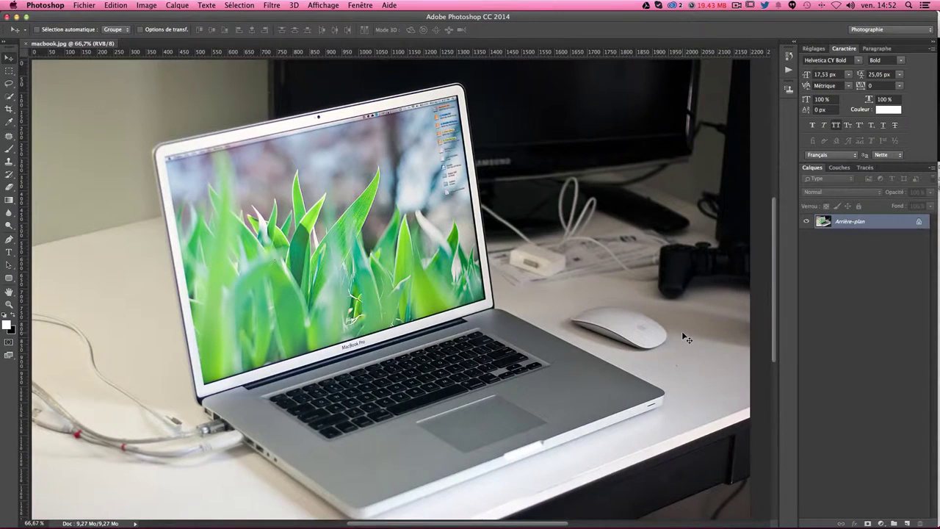
{"action": "scroll", "coordinate": [686, 337], "scroll_direction": "left", "scroll_amount": 1}
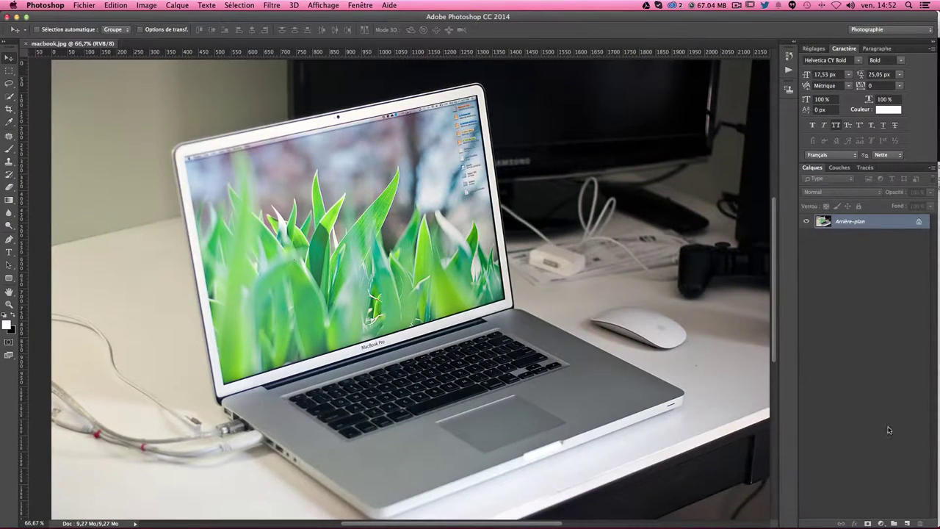
{"action": "left_click", "coordinate": [882, 523]}
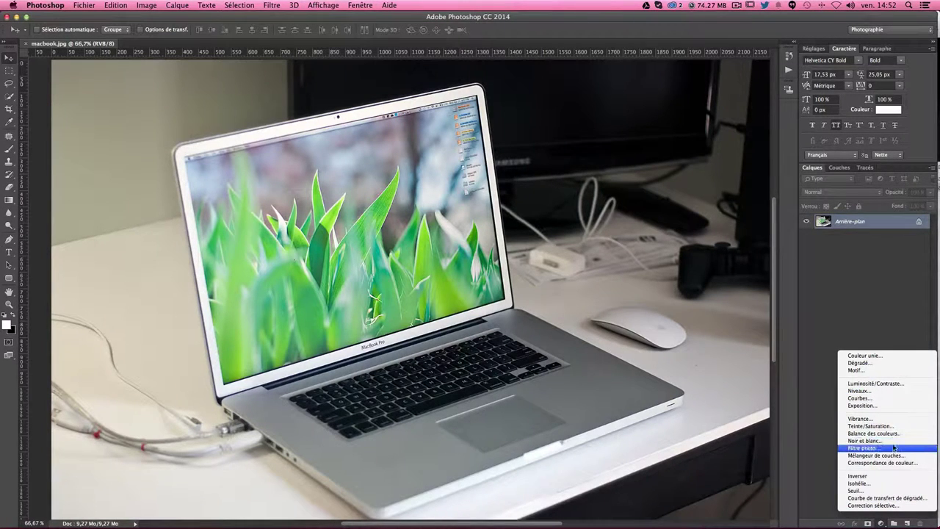
- Add a Teinte/Saturation adjustment layer that reduces the photo's saturation
{"action": "left_click", "coordinate": [891, 426]}
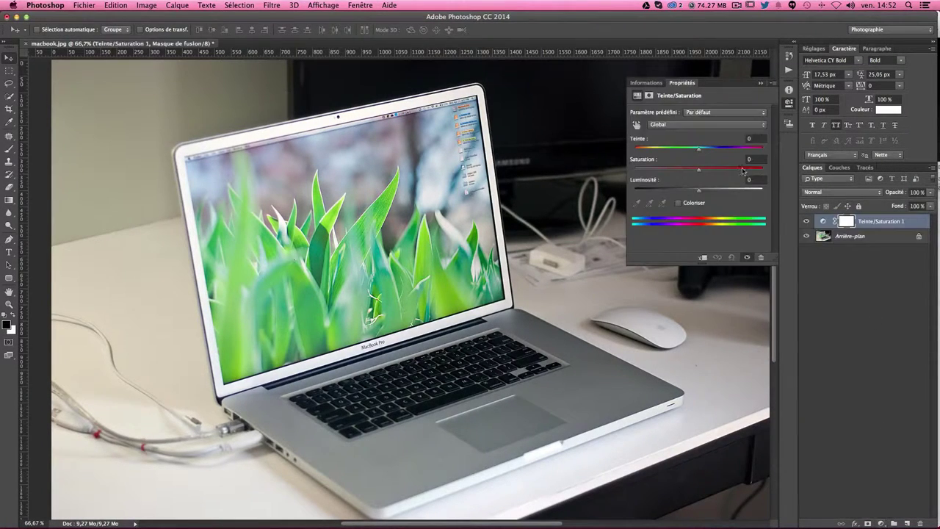
{"action": "left_click_drag", "start_coordinate": [696, 170], "coordinate": [674, 171]}
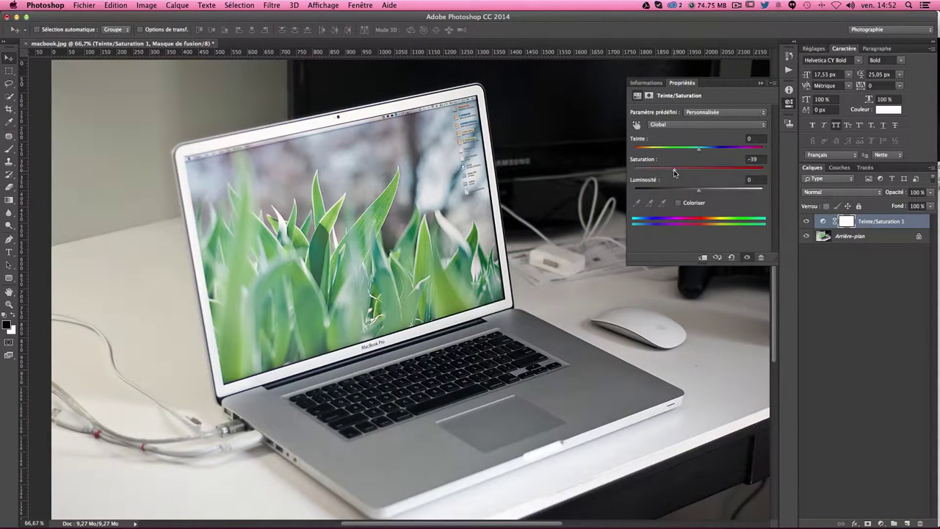
{"action": "left_click", "coordinate": [861, 287]}
- Add a strong yellow solid colour fill layer, Fond 1
{"action": "left_click", "coordinate": [891, 226]}
{"action": "left_click", "coordinate": [880, 522]}
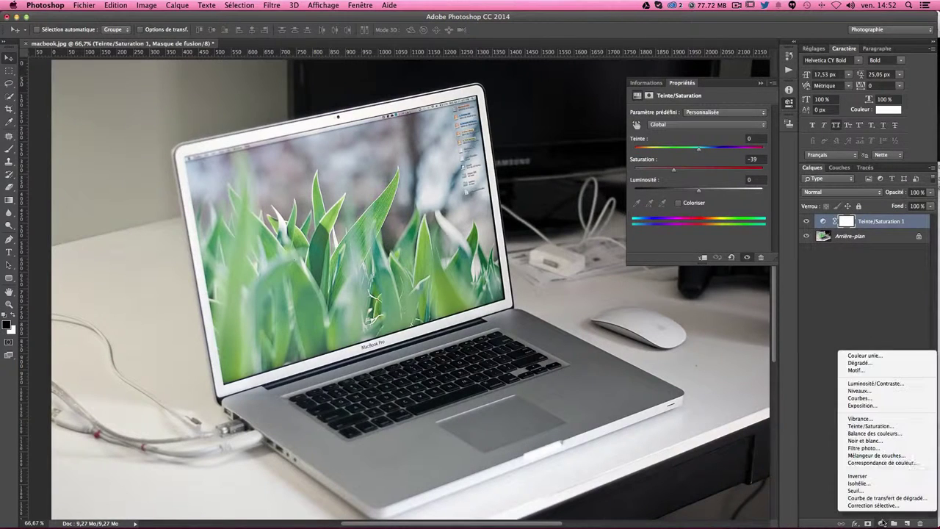
{"action": "left_click", "coordinate": [881, 358]}
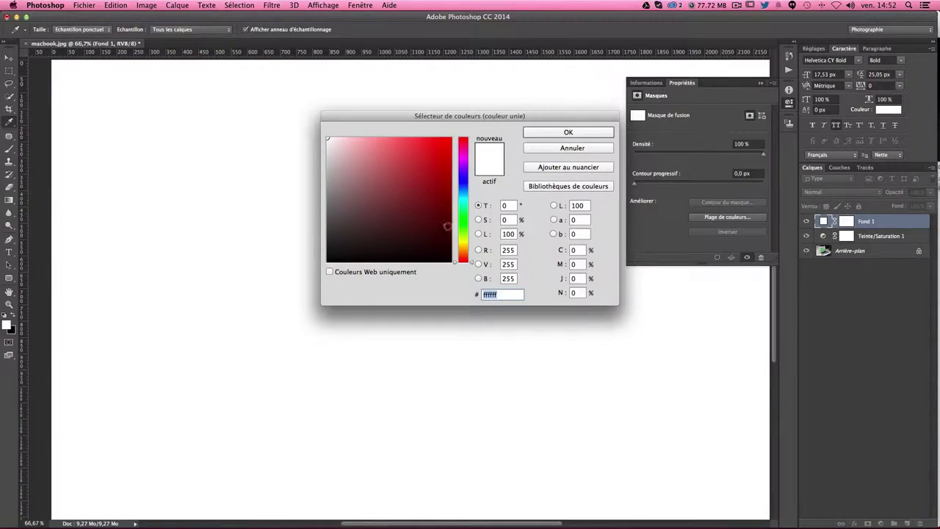
{"action": "left_click", "coordinate": [463, 246]}
{"action": "left_click_drag", "start_coordinate": [423, 156], "coordinate": [426, 148]}
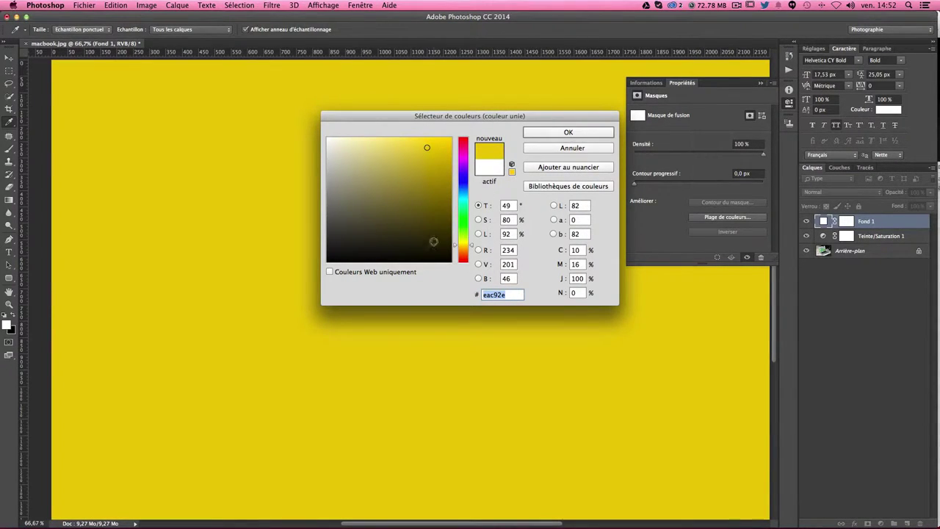
{"action": "left_click", "coordinate": [470, 248]}
{"action": "left_click", "coordinate": [559, 132]}
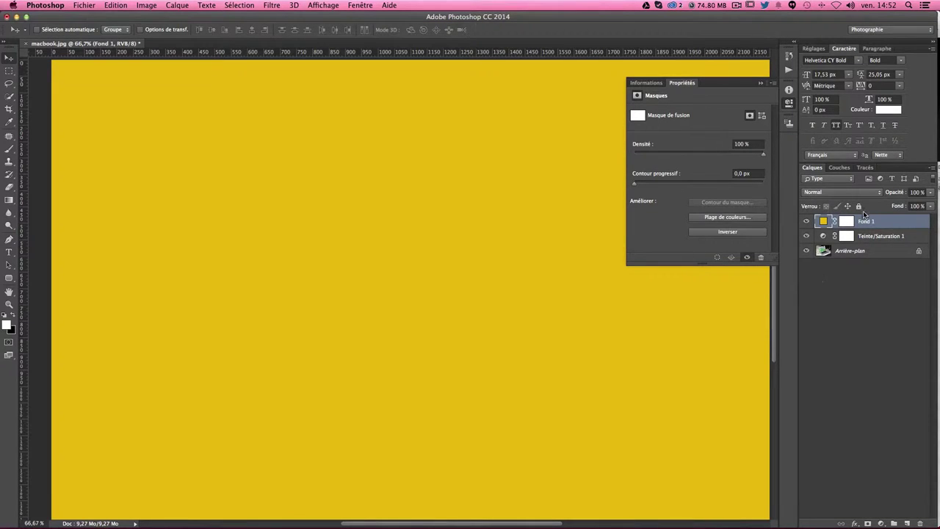
- Set Fond 1 to Produit (Multiply) blend mode at 15% opacity
{"action": "left_click", "coordinate": [828, 190]}
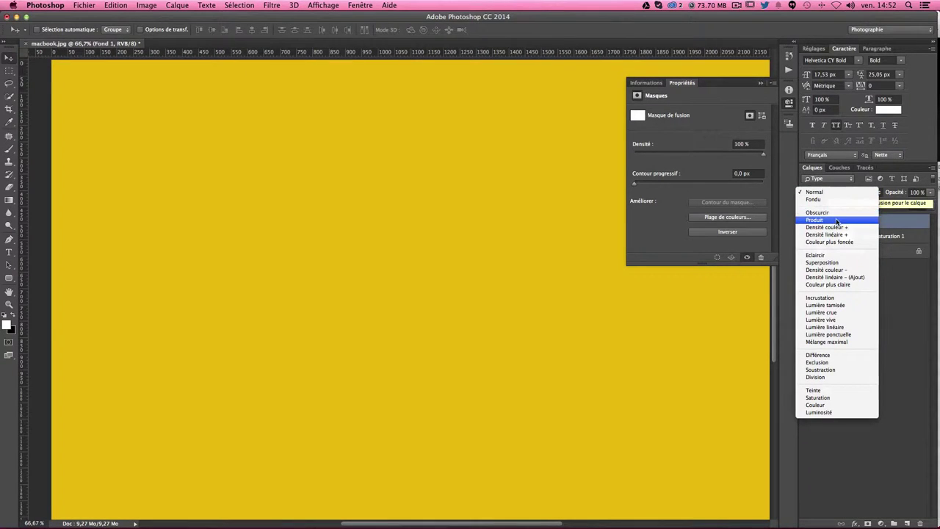
{"action": "left_click", "coordinate": [838, 220]}
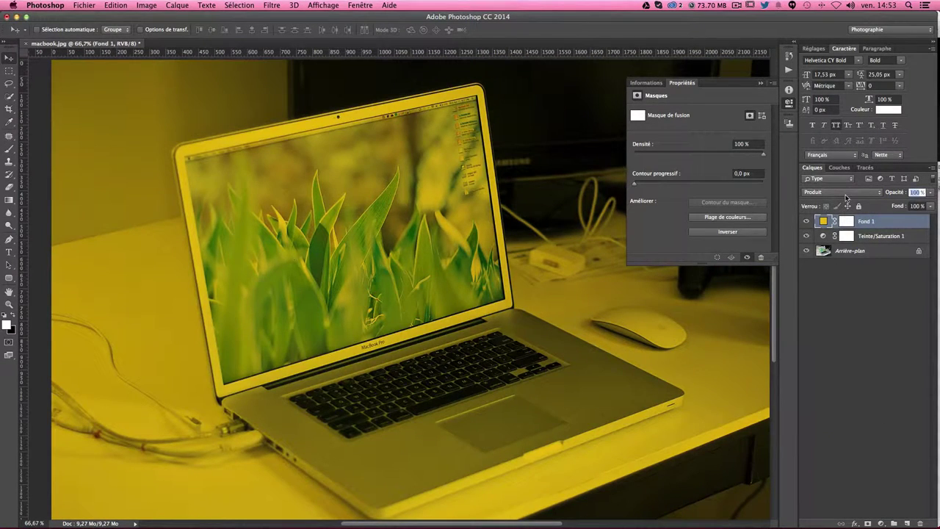
{"action": "type", "text": "15"}
{"action": "key", "text": "Return"}
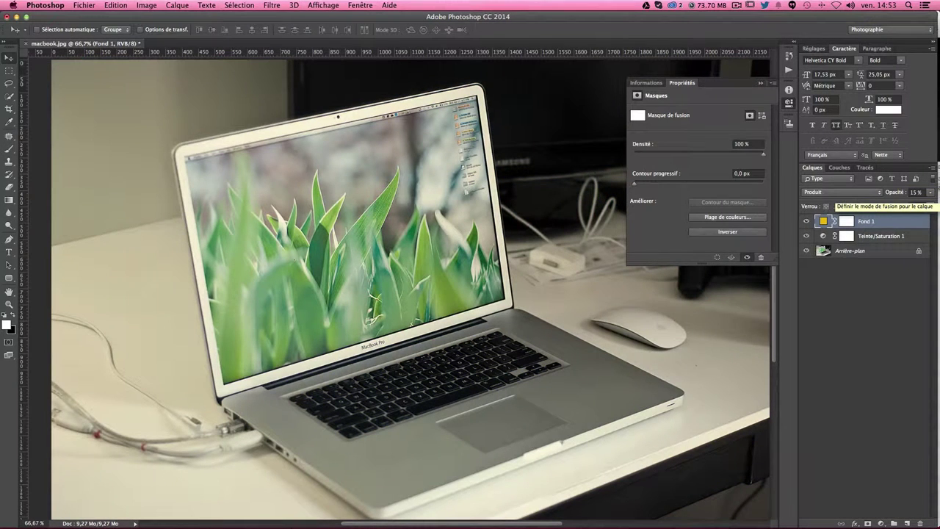
- Toggle the yellow tint layer's visibility to compare before and after, leaving it visible
{"action": "left_click", "coordinate": [806, 222]}
{"action": "left_click", "coordinate": [805, 221]}
{"action": "left_click", "coordinate": [806, 221]}
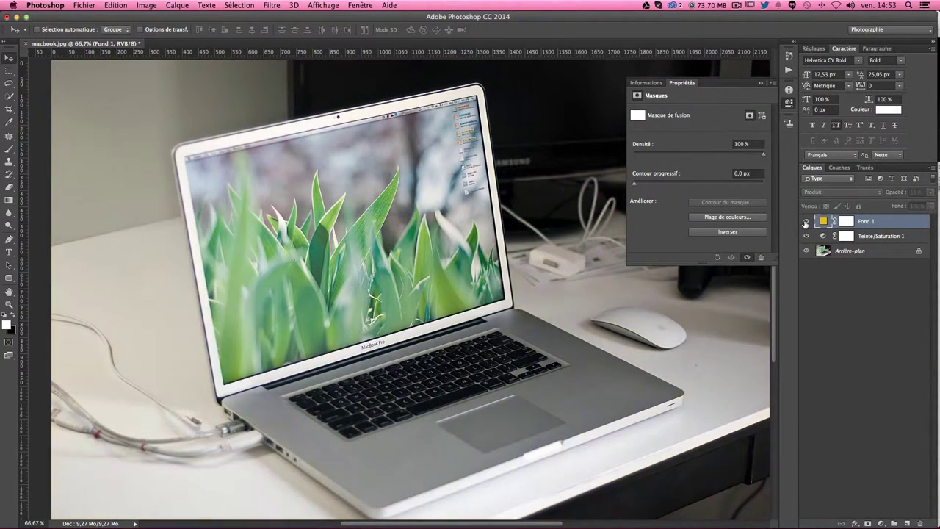
{"action": "left_click", "coordinate": [806, 222]}
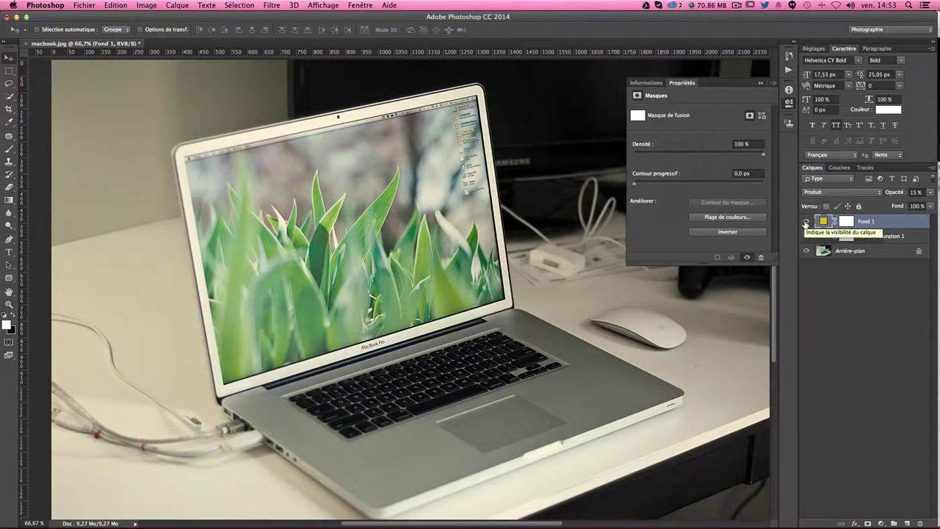
{"action": "left_click", "coordinate": [806, 222]}
{"action": "left_click", "coordinate": [806, 222]}
{"action": "left_click", "coordinate": [904, 337]}
- Create a new empty layer named gabarit
{"action": "left_click", "coordinate": [906, 522]}
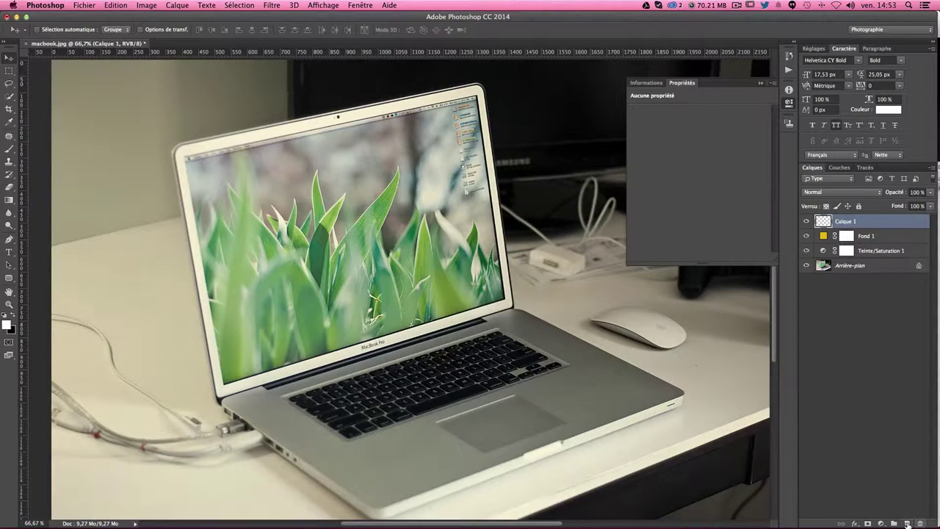
{"action": "left_click", "coordinate": [920, 523]}
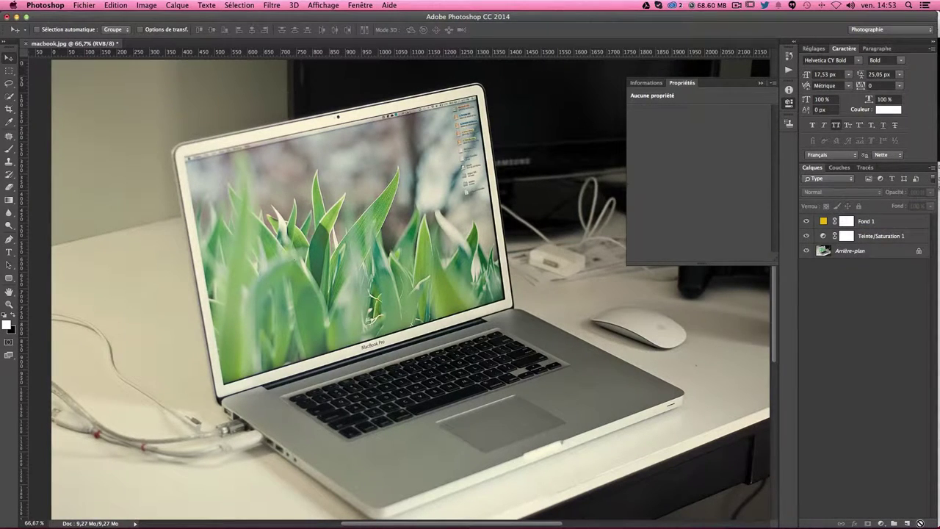
{"action": "key", "text": "ctrl+shift+n"}
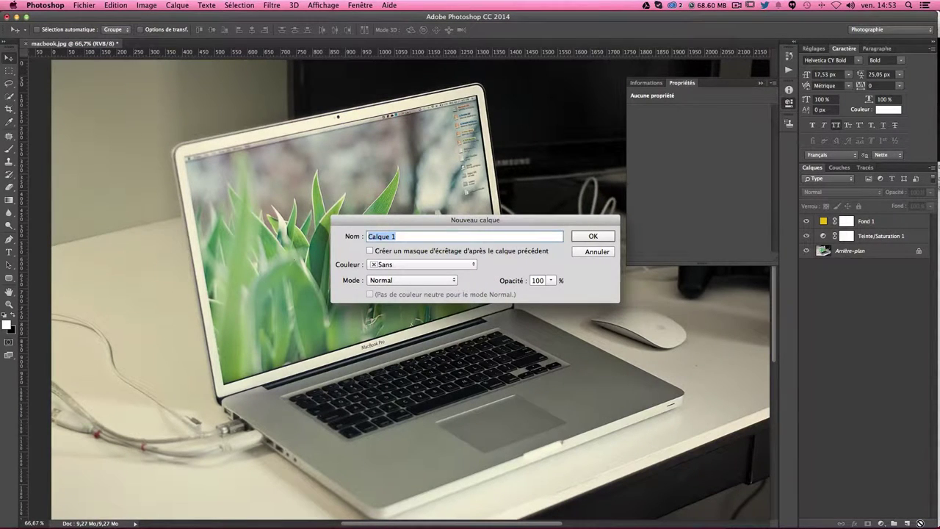
{"action": "type", "text": "gabarit"}
{"action": "key", "text": "Return"}
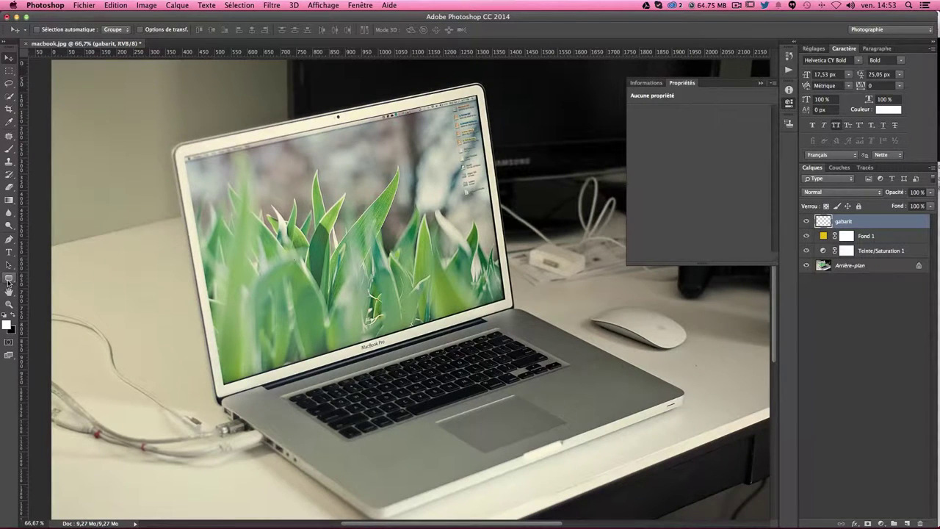
- Draw a white 1024 × 768 px rounded rectangle with 3 px corner radii
{"action": "left_click", "coordinate": [8, 282]}
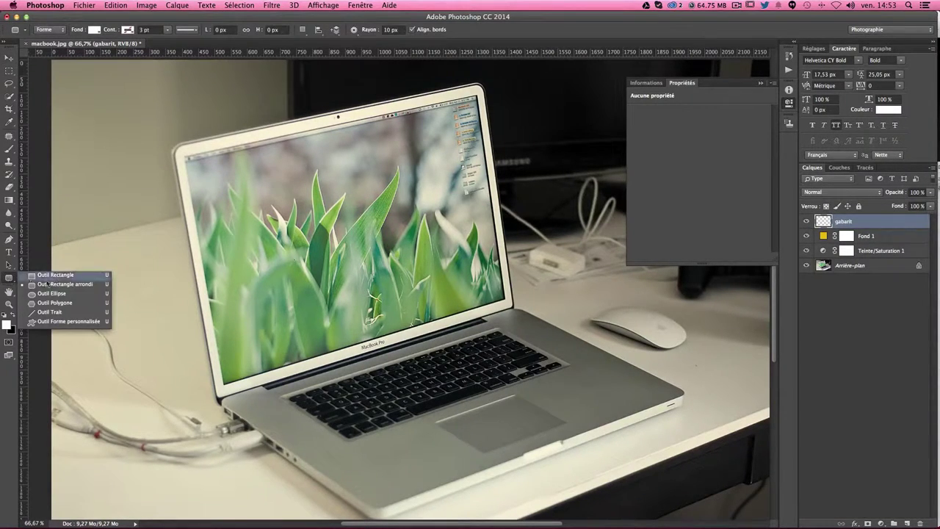
{"action": "left_click", "coordinate": [59, 285]}
{"action": "left_click", "coordinate": [306, 221]}
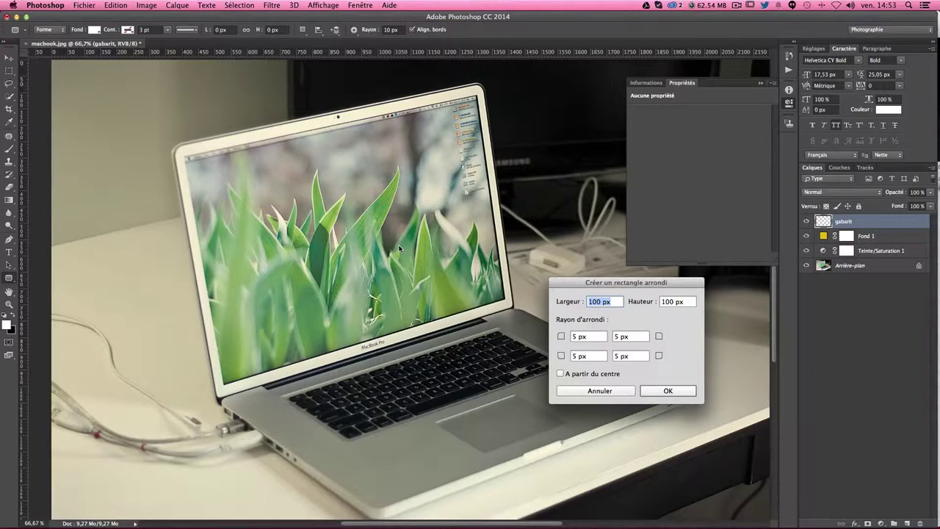
{"action": "type", "text": "102"}
{"action": "type", "text": "4"}
{"action": "key", "text": "Tab"}
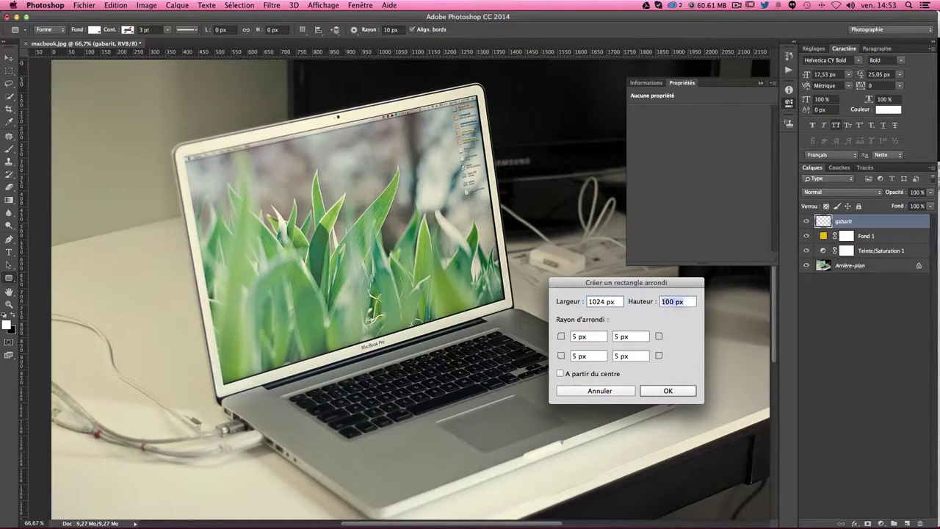
{"action": "type", "text": "7"}
{"action": "key", "text": "Tab"}
{"action": "type", "text": "3"}
{"action": "key", "text": "Tab"}
{"action": "type", "text": "3\t3"}
{"action": "key", "text": "Tab"}
{"action": "type", "text": "3"}
{"action": "key", "text": "Tab"}
{"action": "key", "text": "Return"}
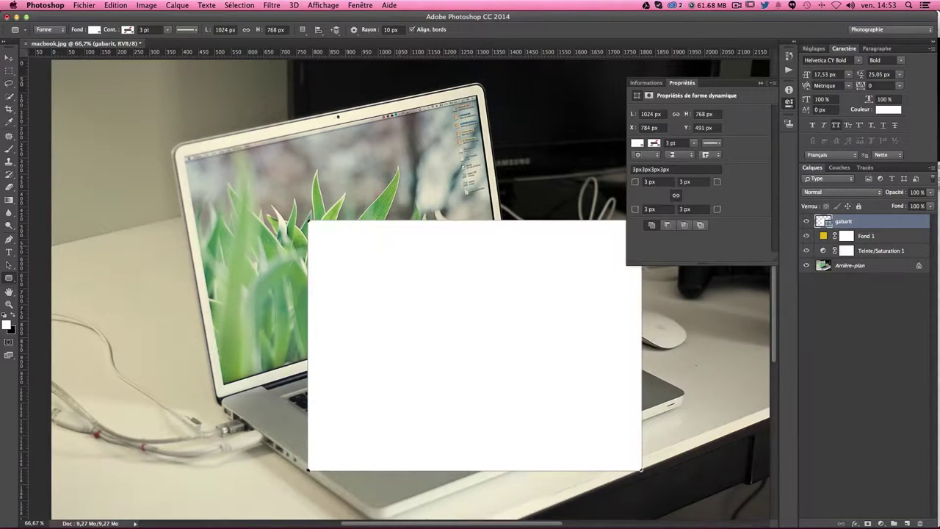
- Move the white rectangle over the laptop screen
{"action": "left_click", "coordinate": [9, 57]}
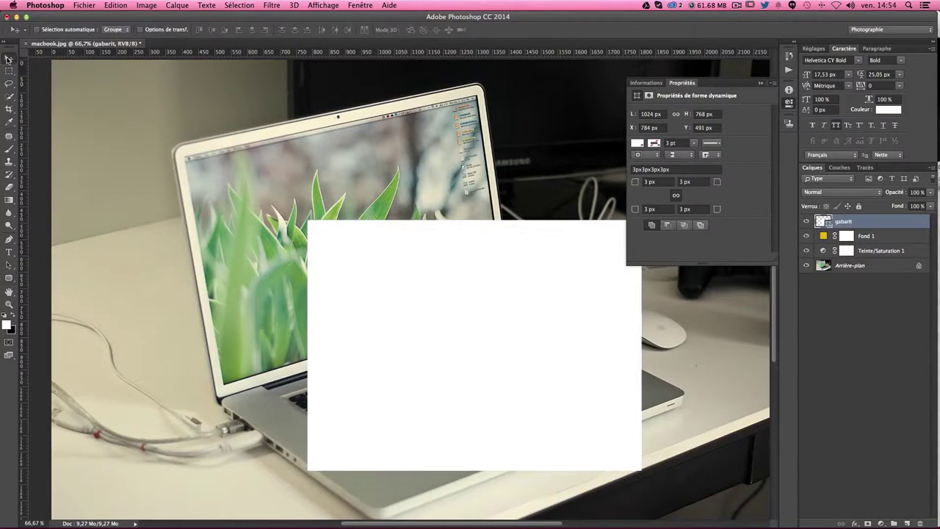
{"action": "mouse_move", "coordinate": [406, 334]}
{"action": "left_mouse_down"}
{"action": "mouse_move", "coordinate": [318, 277]}
{"action": "mouse_move", "coordinate": [319, 295]}
{"action": "left_mouse_up"}
{"action": "left_click_drag", "start_coordinate": [404, 288], "coordinate": [405, 287]}
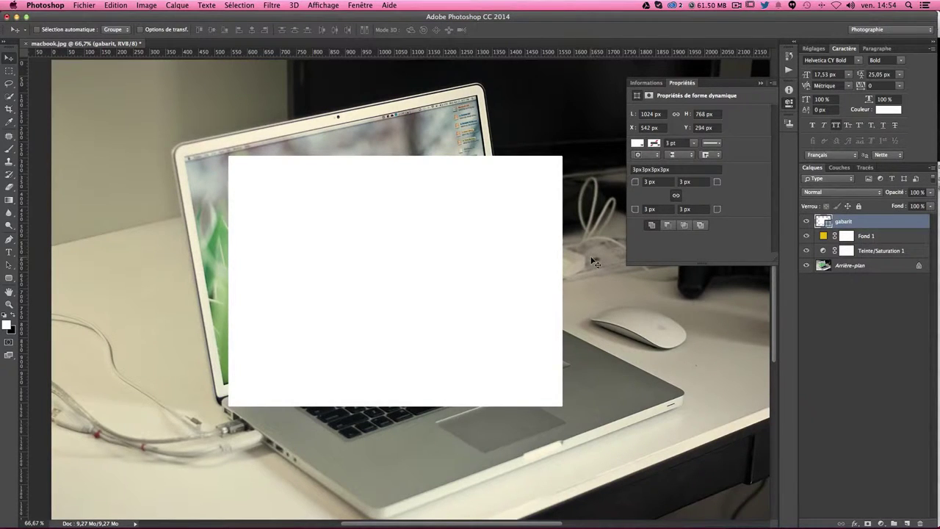
{"action": "scroll", "coordinate": [580, 257], "scroll_direction": "up", "scroll_amount": 1}
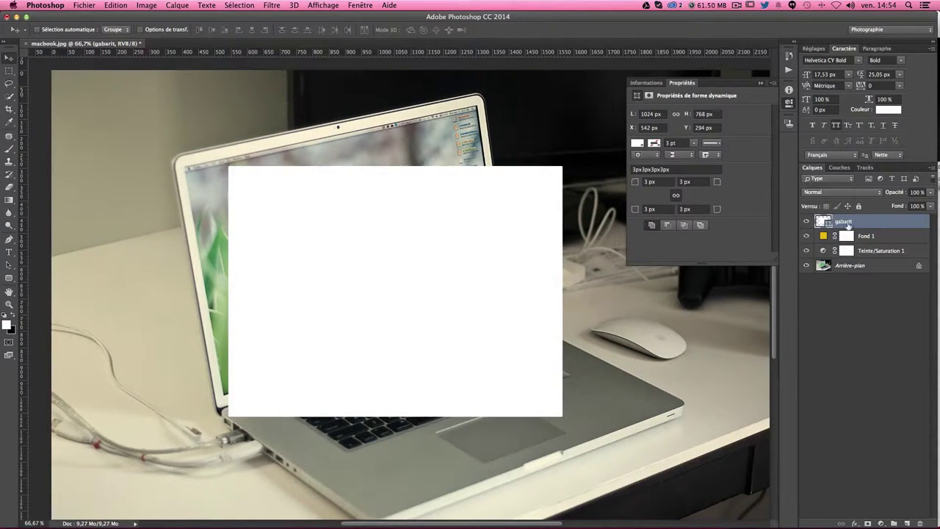
- Convert the gabarit layer to a smart object, trying then undoing an enlargement
{"action": "right_click", "coordinate": [850, 225]}
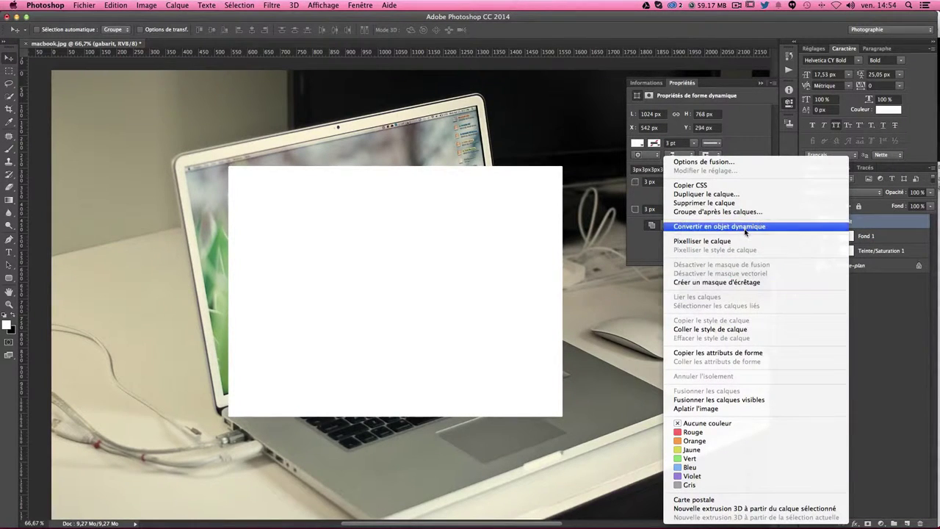
{"action": "left_click", "coordinate": [745, 227]}
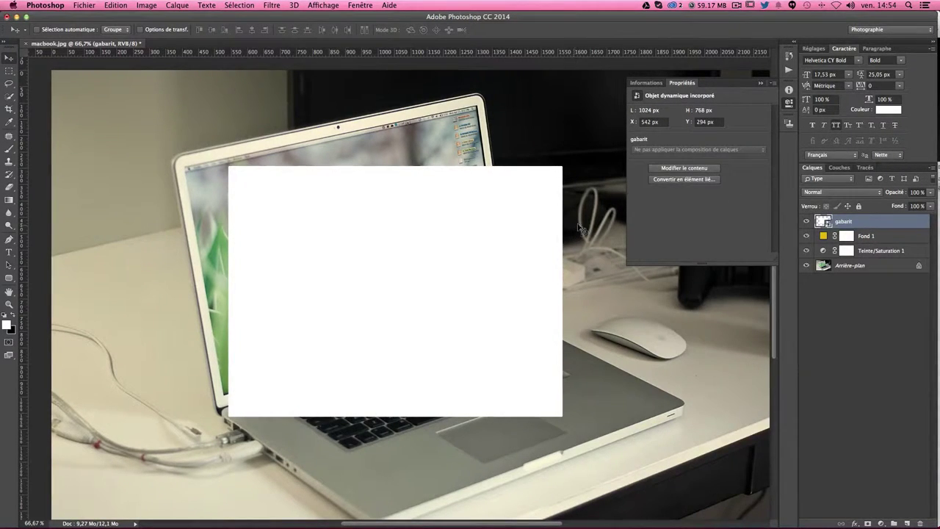
{"action": "key", "text": "ctrl+t"}
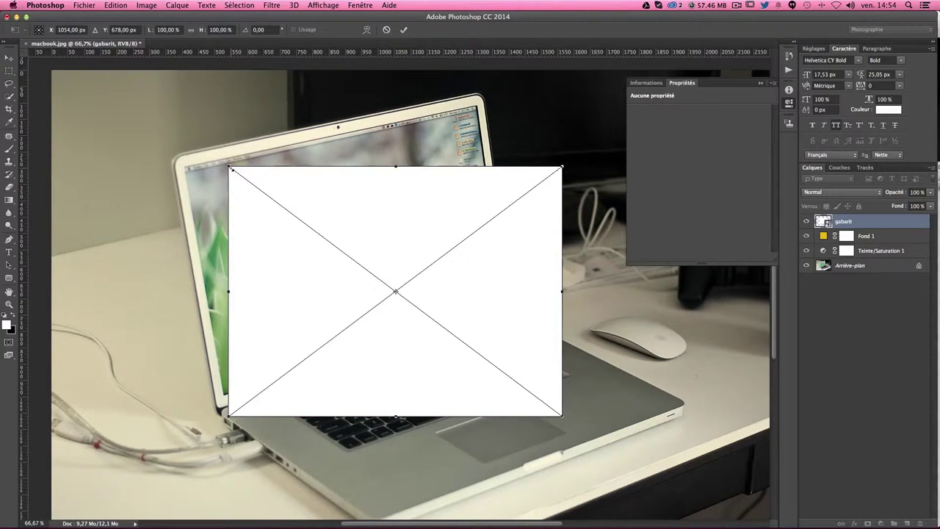
{"action": "left_click_drag", "start_coordinate": [231, 169], "coordinate": [67, 94]}
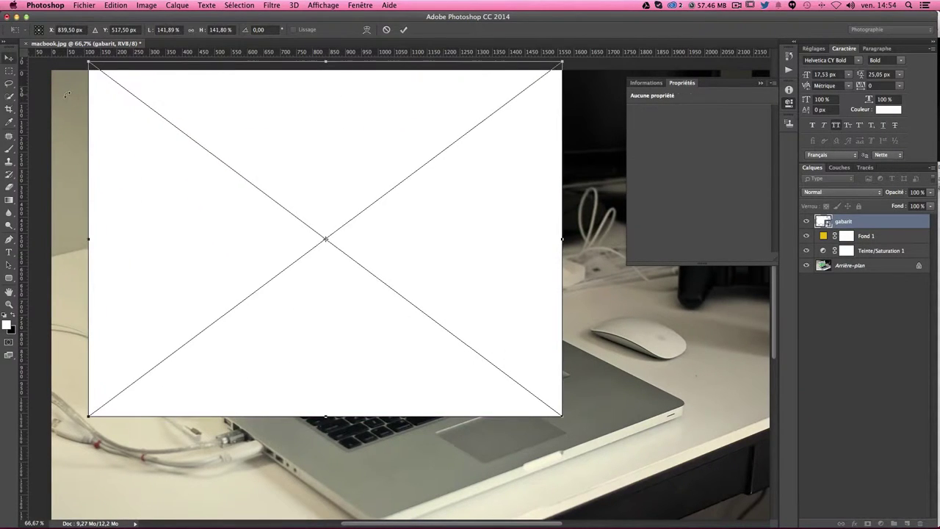
{"action": "key", "text": "Return"}
{"action": "left_click_drag", "start_coordinate": [249, 176], "coordinate": [308, 236]}
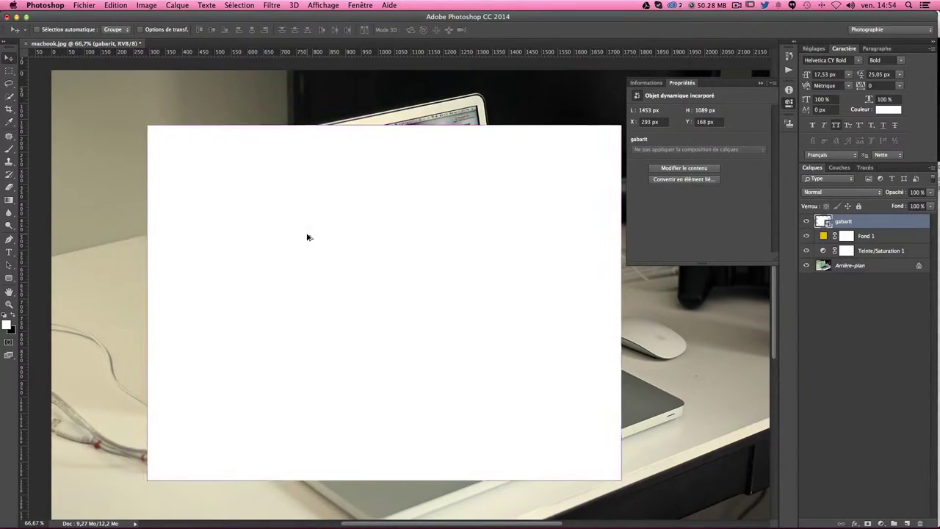
{"action": "key", "text": "ctrl+alt+z"}
{"action": "key", "text": "ctrl+alt+z"}
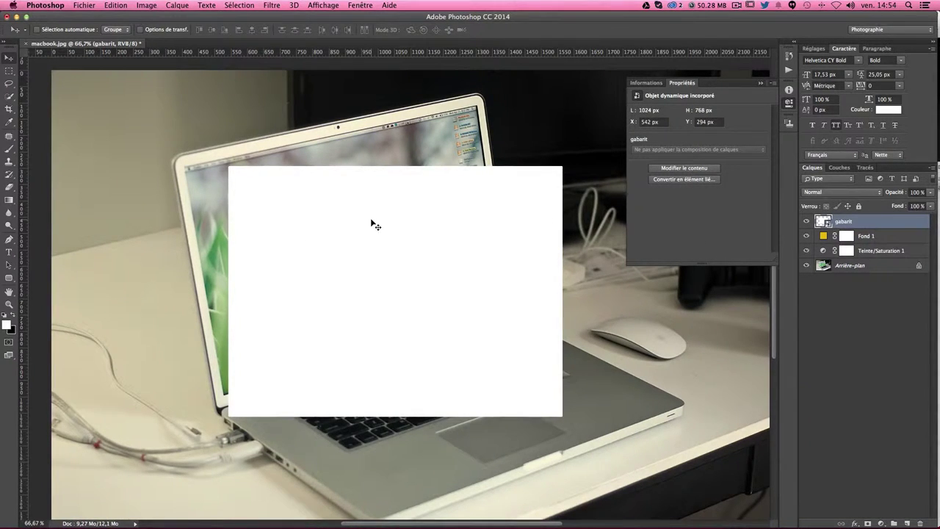
- At 200% zoom, align the rectangle to the screen's top-left corner at X 406, Y 295
{"action": "left_click_drag", "start_coordinate": [286, 233], "coordinate": [406, 291]}
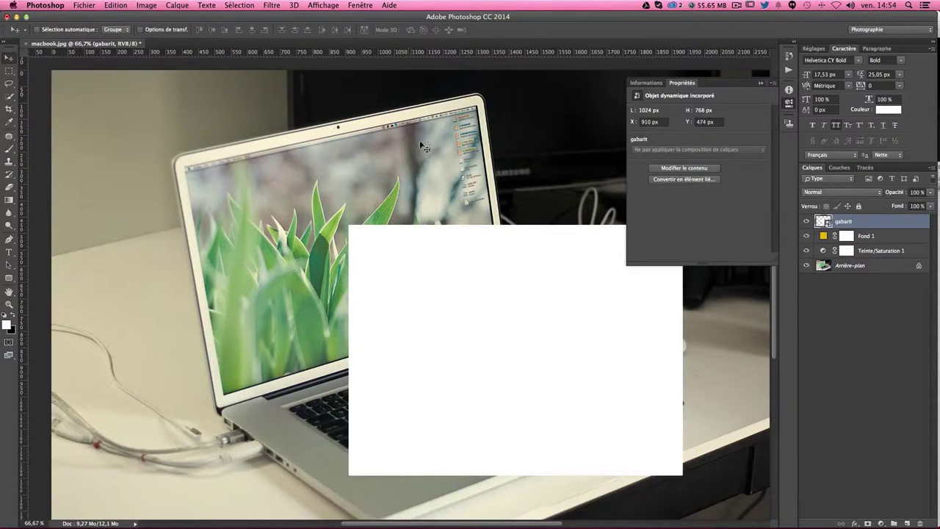
{"action": "key", "text": "ctrl+plus"}
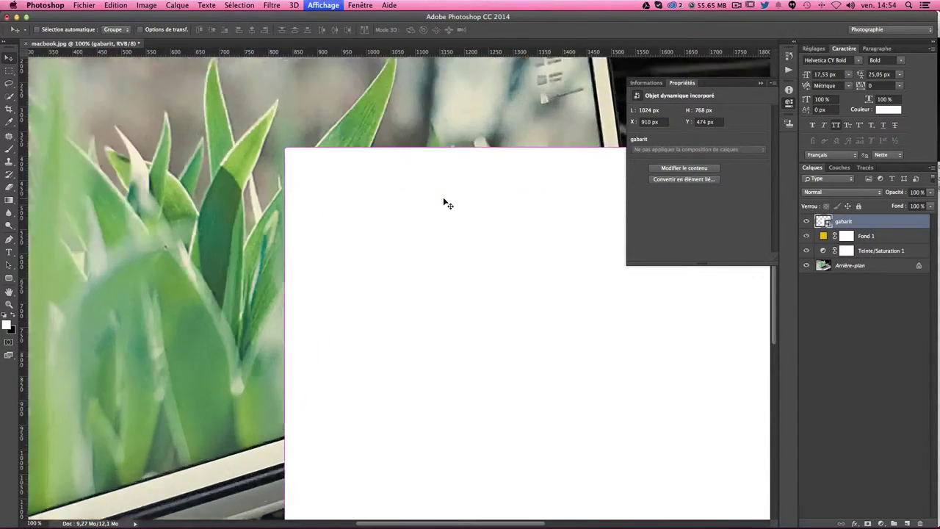
{"action": "key", "text": "ctrl+plus"}
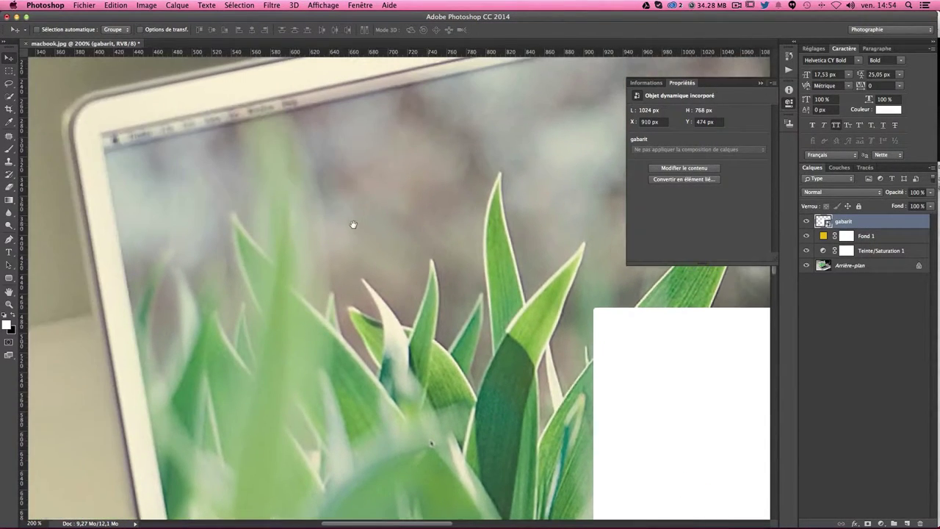
{"action": "mouse_move", "coordinate": [598, 324]}
{"action": "left_mouse_down"}
{"action": "mouse_move", "coordinate": [108, 157]}
{"action": "mouse_move", "coordinate": [120, 147]}
{"action": "left_mouse_up"}
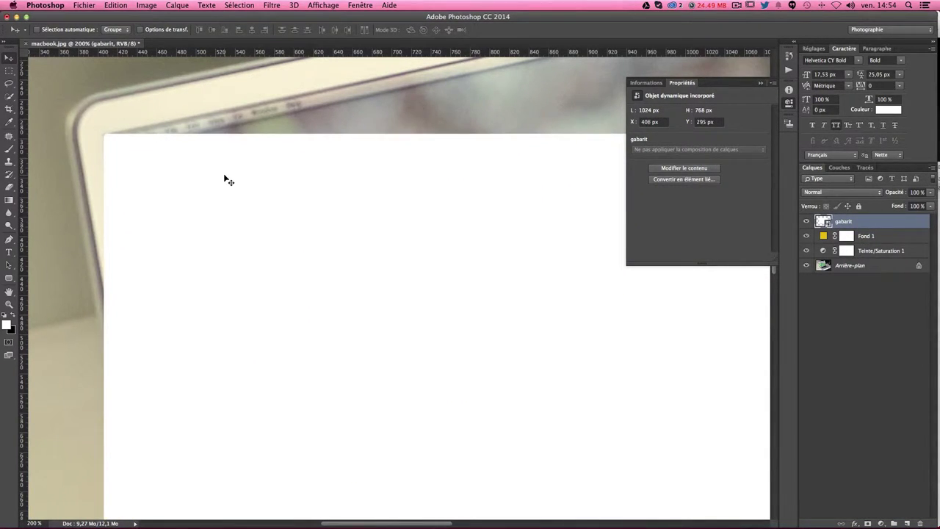
{"action": "scroll", "coordinate": [213, 131], "scroll_direction": "right", "scroll_amount": 10}
{"action": "scroll", "coordinate": [84, 340], "scroll_direction": "up", "scroll_amount": 5}
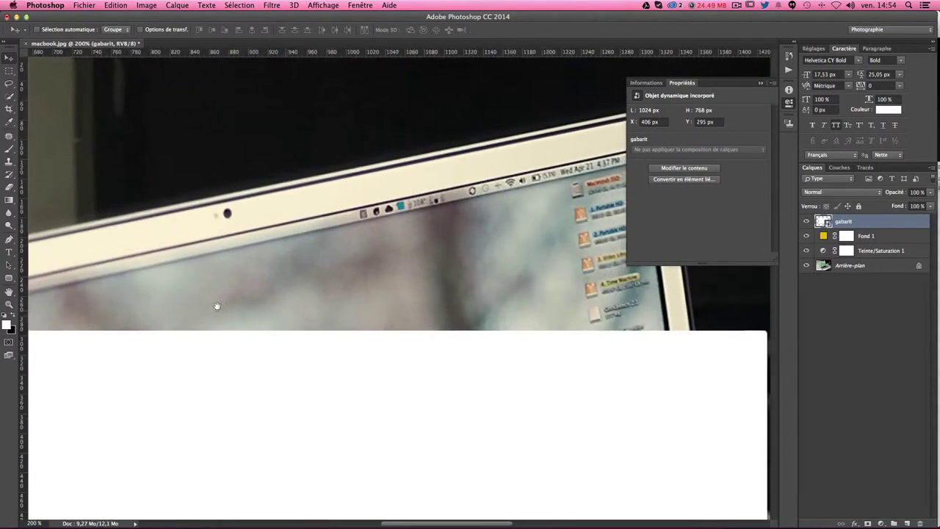
{"action": "scroll", "coordinate": [293, 301], "scroll_direction": "right", "scroll_amount": 10}
{"action": "scroll", "coordinate": [430, 307], "scroll_direction": "left", "scroll_amount": 2}
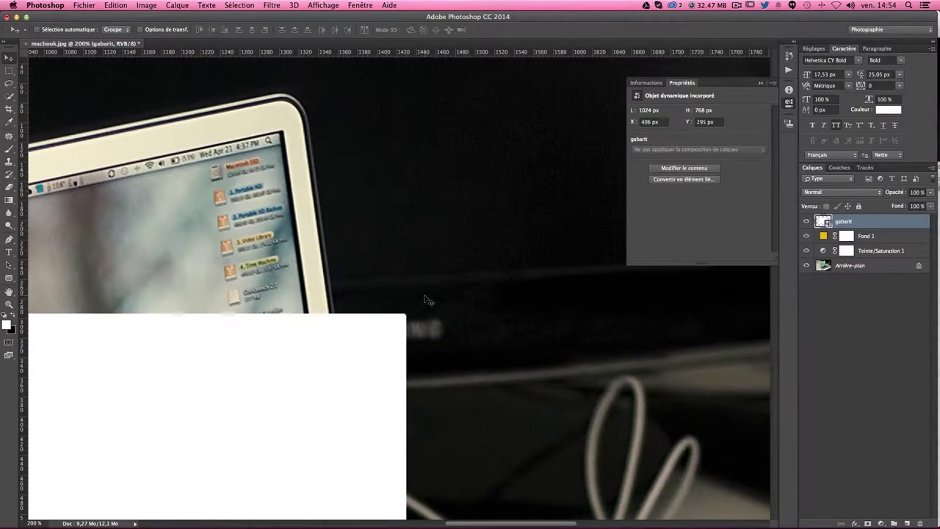
- Free-transform the gabarit rectangle, dragging each corner onto the matching laptop screen corner
{"action": "key", "text": "ctrl+t"}
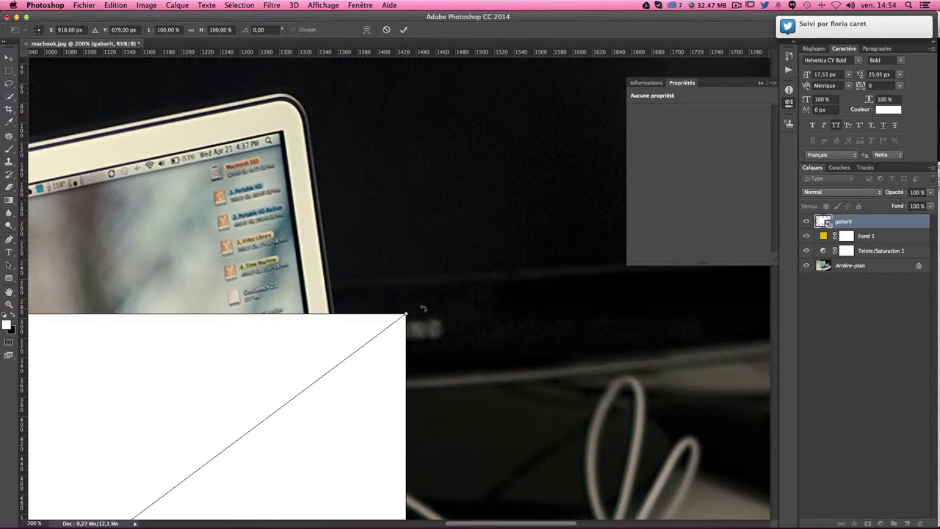
{"action": "left_click_drag", "start_coordinate": [406, 316], "coordinate": [281, 134]}
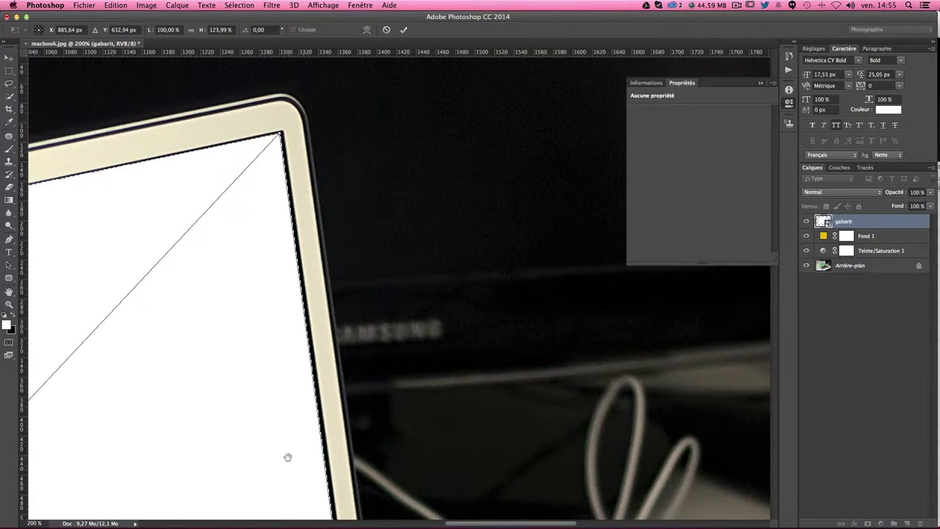
{"action": "left_click_drag", "start_coordinate": [287, 456], "coordinate": [311, 258]}
{"action": "mouse_move", "coordinate": [331, 478]}
{"action": "left_mouse_down"}
{"action": "mouse_move", "coordinate": [326, 204]}
{"action": "mouse_move", "coordinate": [365, 160]}
{"action": "mouse_move", "coordinate": [405, 379]}
{"action": "mouse_move", "coordinate": [429, 416]}
{"action": "mouse_move", "coordinate": [399, 294]}
{"action": "mouse_move", "coordinate": [386, 110]}
{"action": "mouse_move", "coordinate": [382, 117]}
{"action": "left_mouse_up"}
{"action": "left_click_drag", "start_coordinate": [324, 183], "coordinate": [377, 339]}
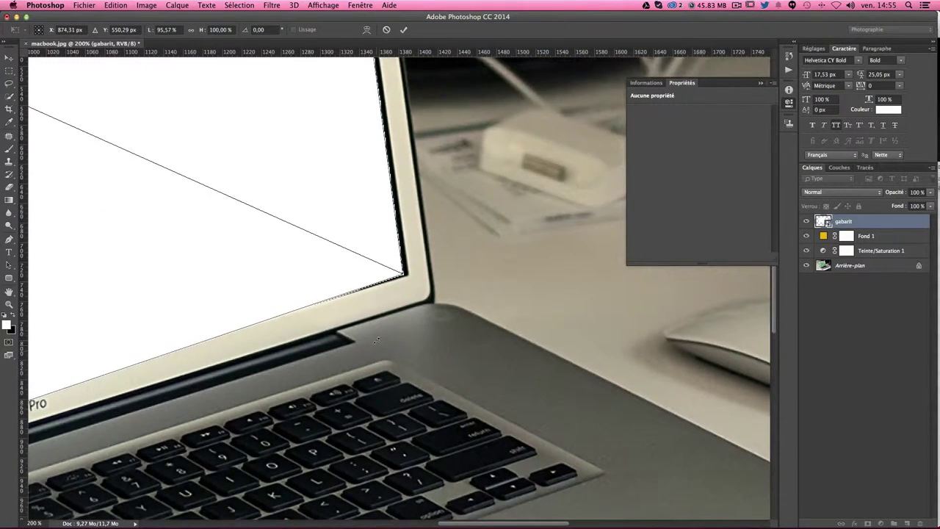
{"action": "left_click_drag", "start_coordinate": [258, 395], "coordinate": [461, 293]}
{"action": "mouse_move", "coordinate": [146, 411]}
{"action": "left_mouse_down"}
{"action": "mouse_move", "coordinate": [357, 342]}
{"action": "mouse_move", "coordinate": [531, 348]}
{"action": "left_mouse_up"}
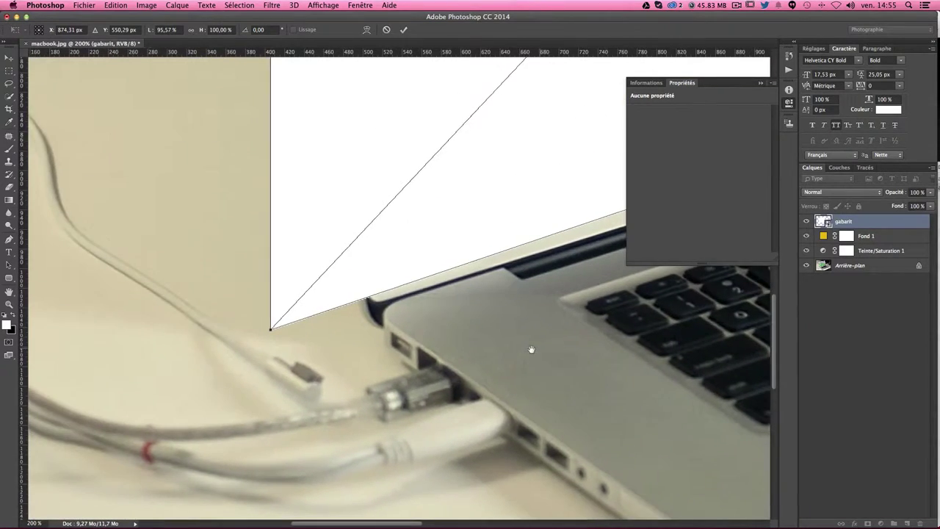
{"action": "left_click_drag", "start_coordinate": [401, 314], "coordinate": [266, 372]}
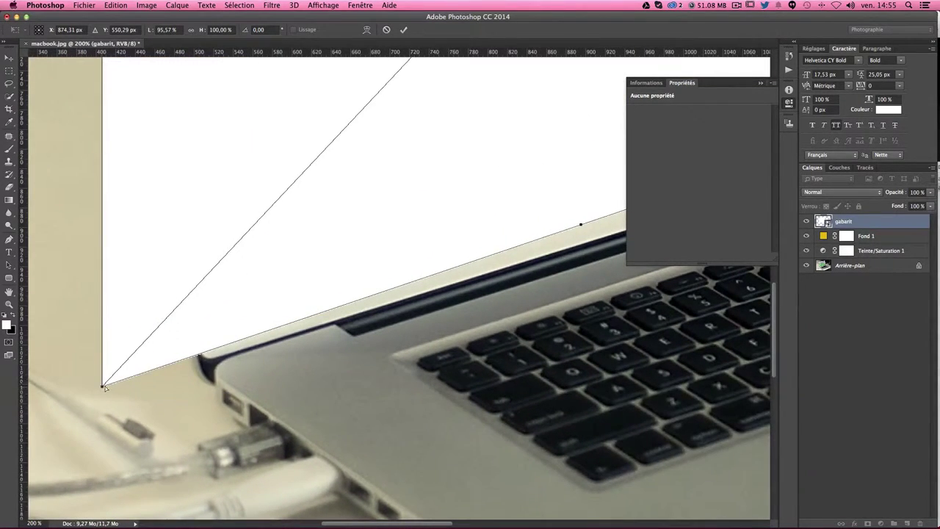
{"action": "mouse_move", "coordinate": [105, 388]}
{"action": "left_mouse_down"}
{"action": "mouse_move", "coordinate": [290, 245]}
{"action": "mouse_move", "coordinate": [222, 321]}
{"action": "left_mouse_up"}
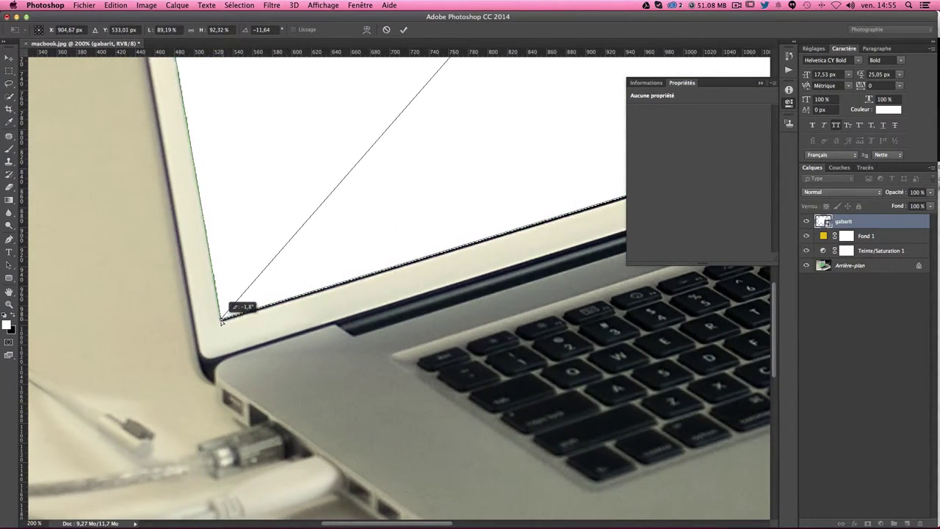
{"action": "mouse_move", "coordinate": [661, 261]}
{"action": "left_mouse_down"}
{"action": "mouse_move", "coordinate": [536, 272]}
{"action": "mouse_move", "coordinate": [446, 306]}
{"action": "mouse_move", "coordinate": [246, 329]}
{"action": "left_mouse_up"}
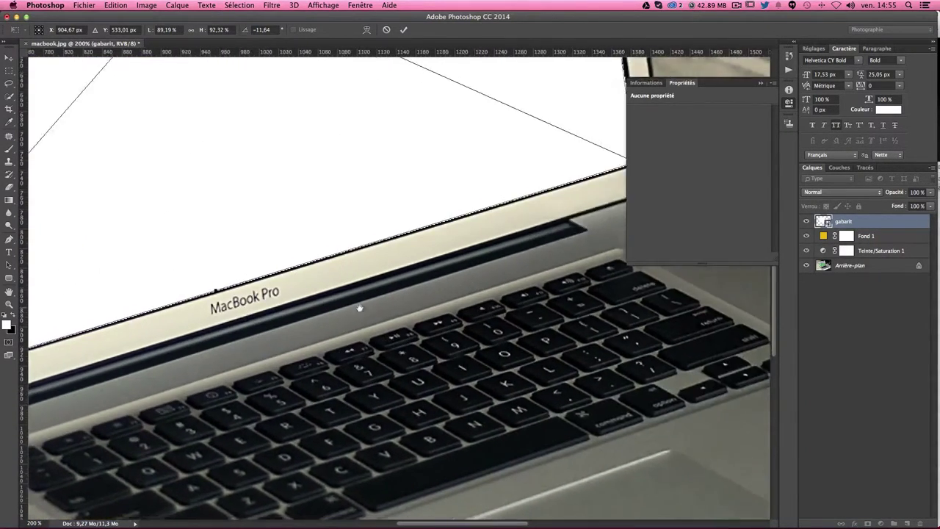
{"action": "mouse_move", "coordinate": [77, 286]}
{"action": "left_mouse_down"}
{"action": "mouse_move", "coordinate": [384, 326]}
{"action": "mouse_move", "coordinate": [419, 340]}
{"action": "mouse_move", "coordinate": [451, 279]}
{"action": "mouse_move", "coordinate": [455, 414]}
{"action": "mouse_move", "coordinate": [480, 269]}
{"action": "mouse_move", "coordinate": [437, 301]}
{"action": "mouse_move", "coordinate": [463, 318]}
{"action": "left_mouse_up"}
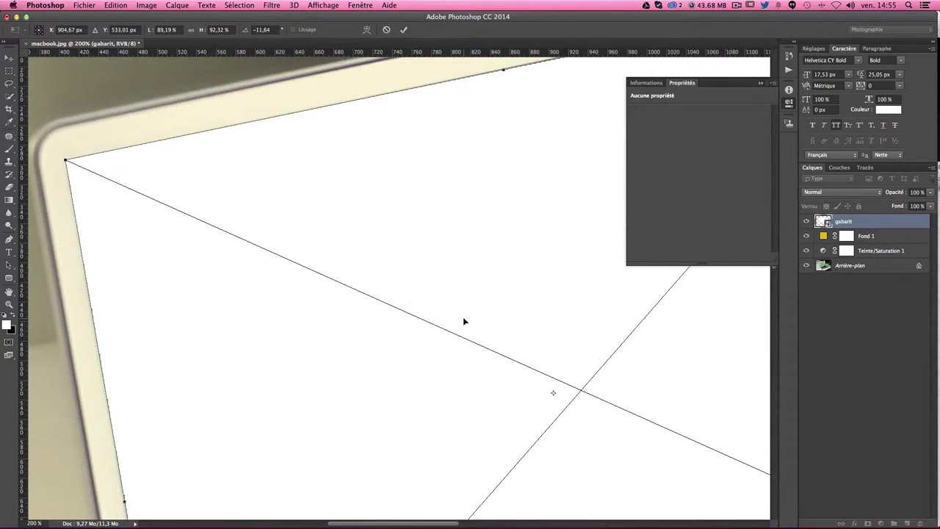
{"action": "key", "text": "Return"}
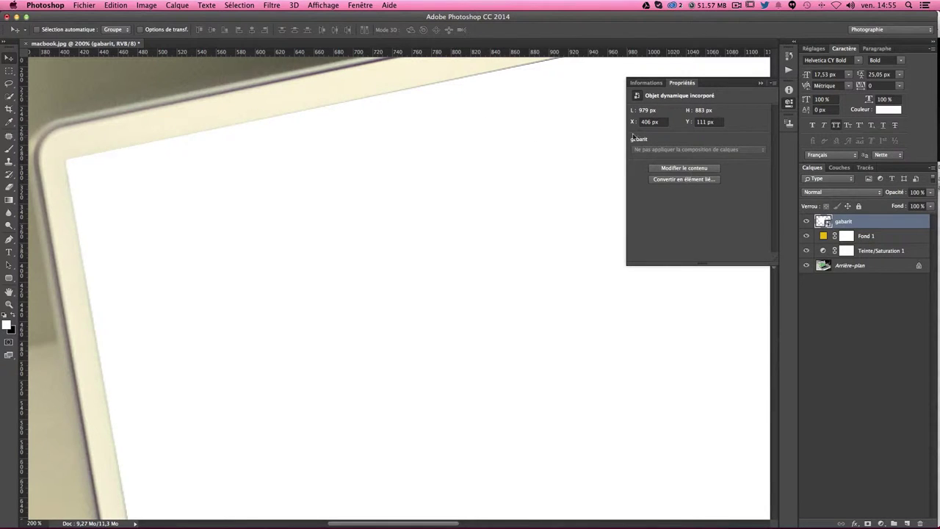
- Close the information and properties panels and set the zoom back to 100%
{"action": "right_click", "coordinate": [771, 85]}
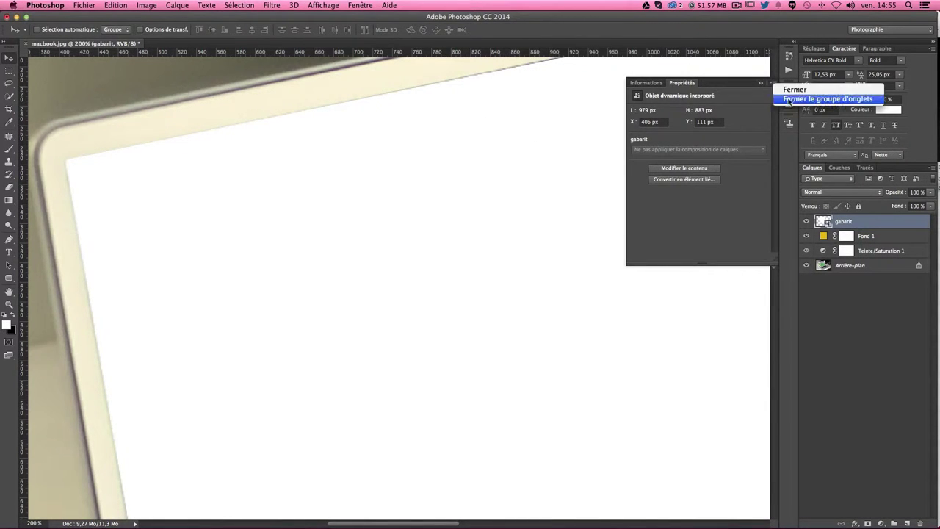
{"action": "left_click", "coordinate": [789, 100]}
{"action": "key", "text": "ctrl+minus"}
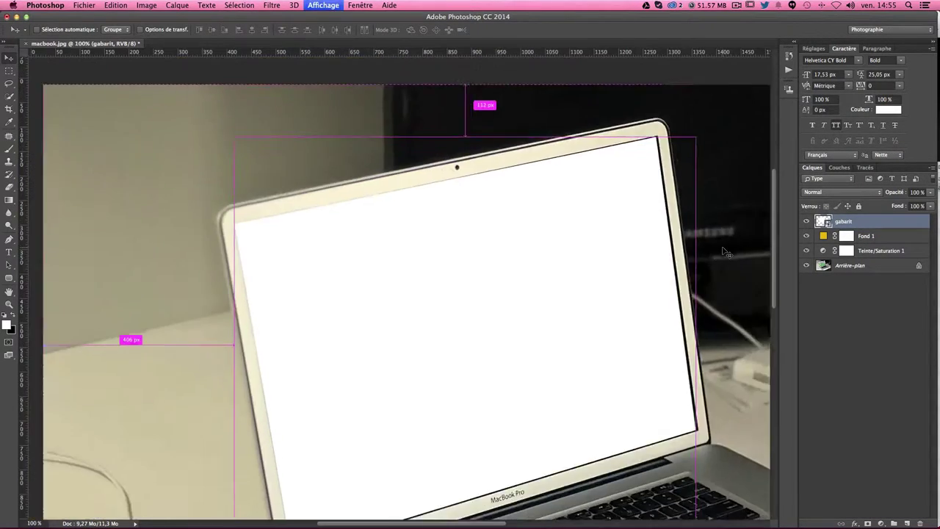
{"action": "key", "text": "ctrl+minus"}
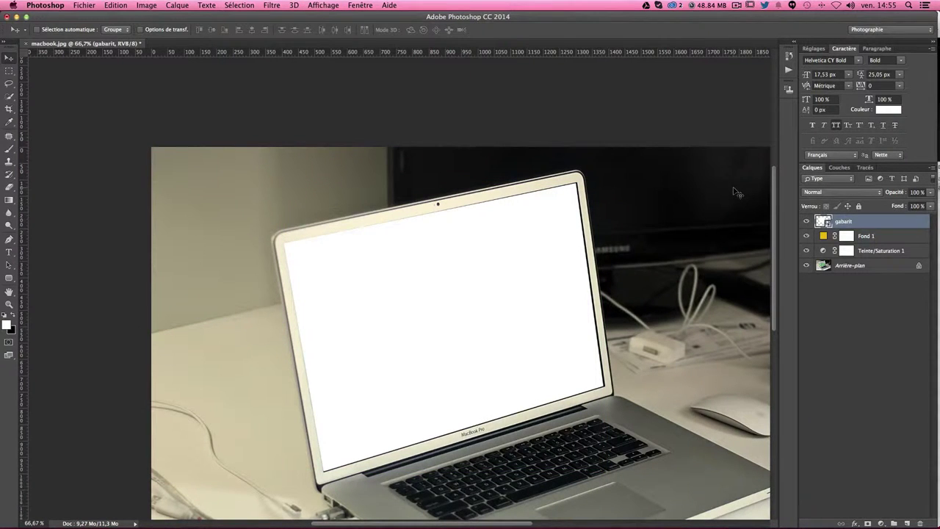
{"action": "key", "text": "ctrl+plus"}
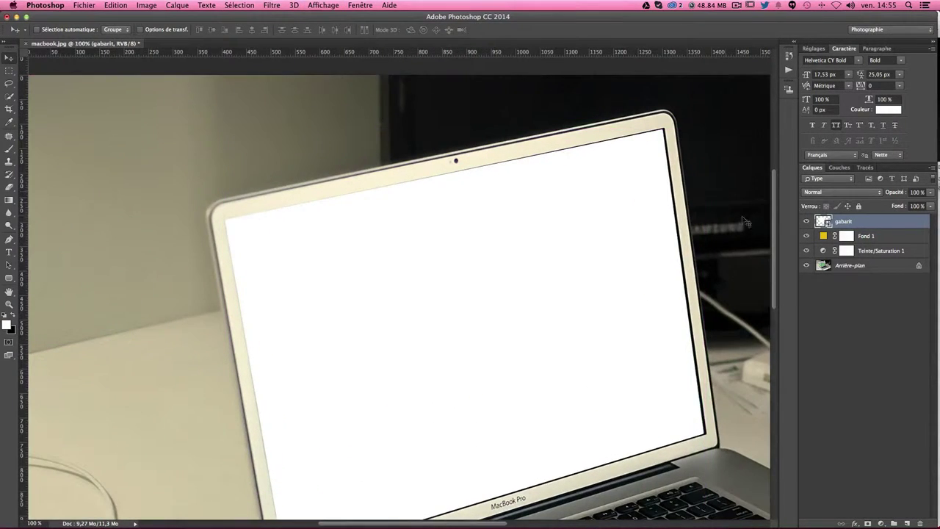
{"action": "scroll", "coordinate": [746, 221], "scroll_direction": "down", "scroll_amount": 3}
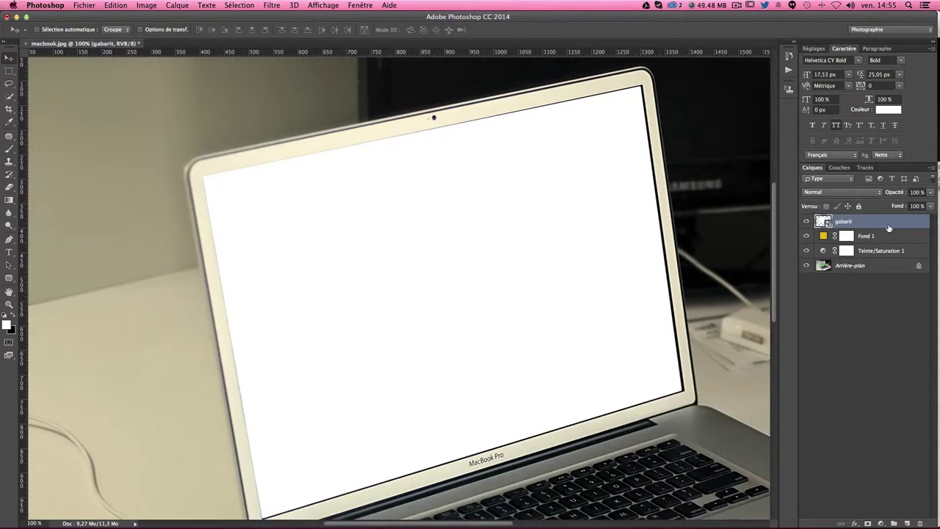
- Add an Ombre interne to gabarit and set its angle to 114°
{"action": "double_click", "coordinate": [892, 228]}
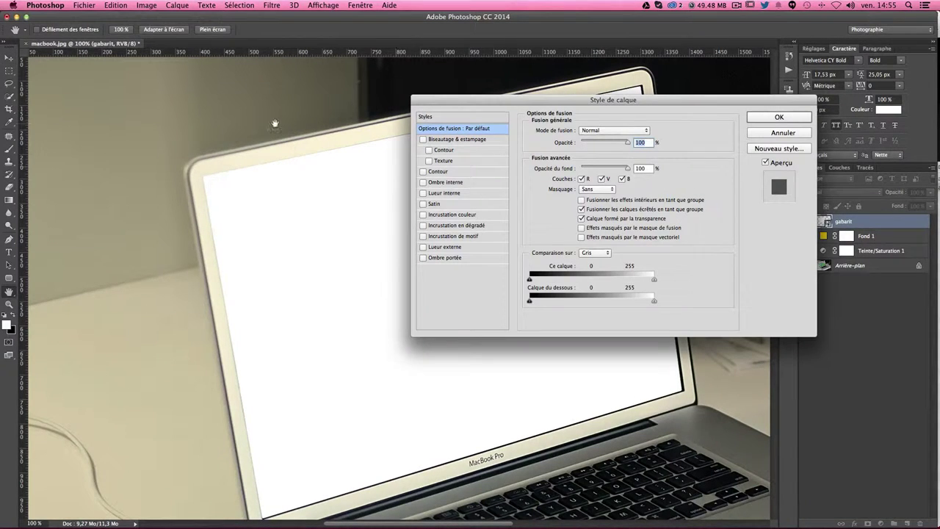
{"action": "left_click", "coordinate": [441, 183]}
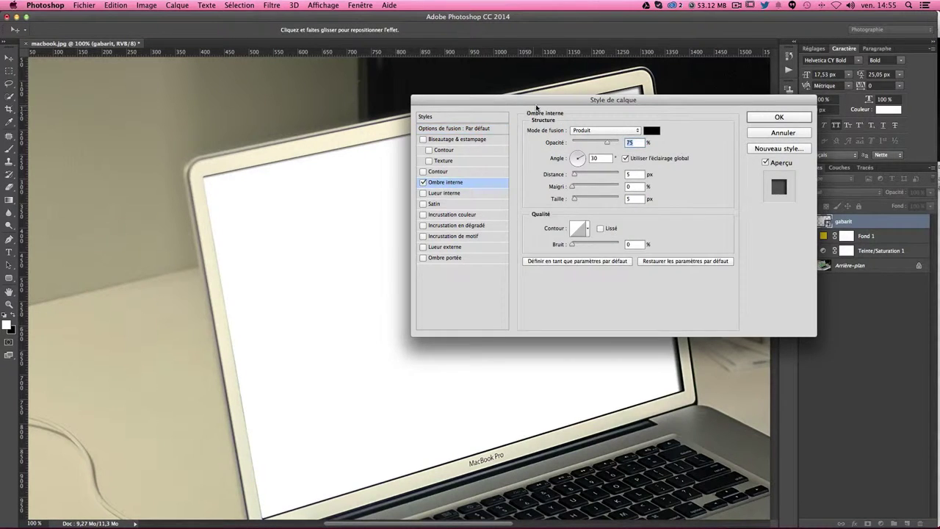
{"action": "left_click_drag", "start_coordinate": [537, 108], "coordinate": [737, 105]}
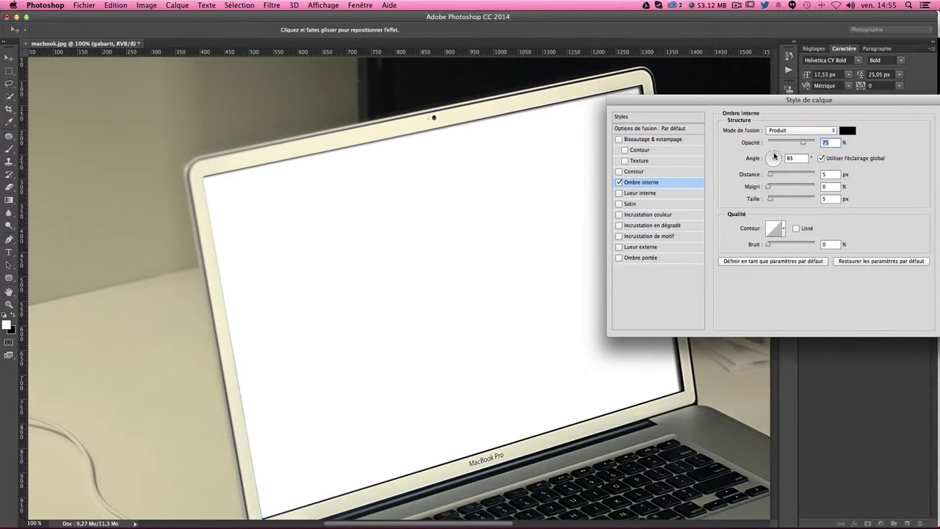
{"action": "key", "text": "Tab"}
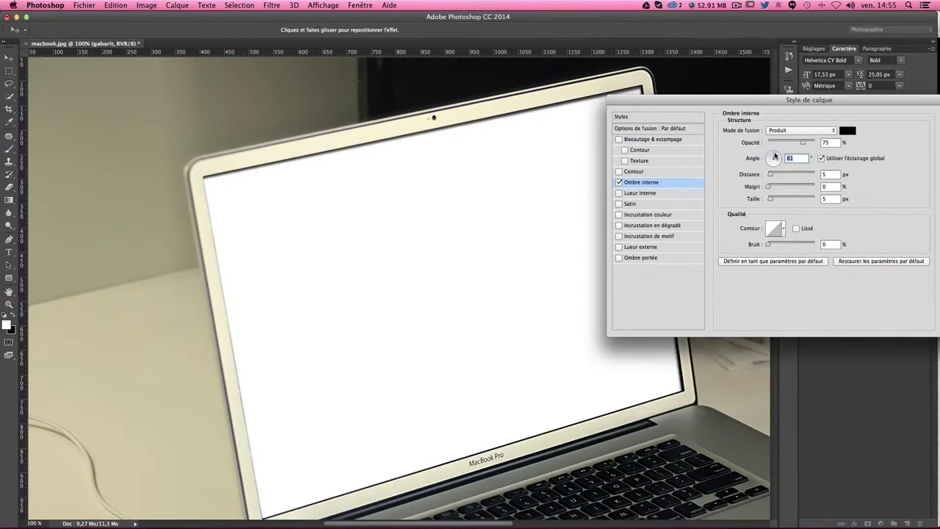
{"action": "type", "text": "90"}
{"action": "left_click_drag", "start_coordinate": [770, 198], "coordinate": [775, 201]}
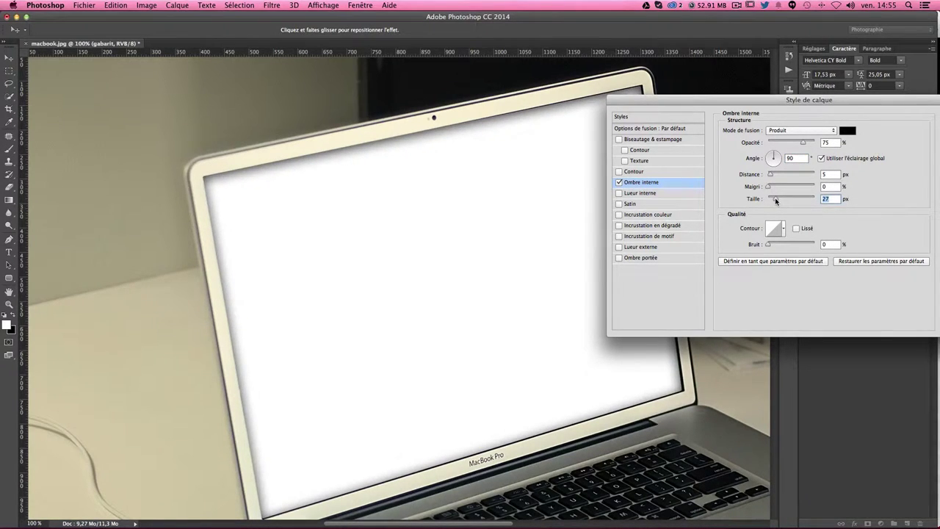
{"action": "left_click", "coordinate": [771, 156]}
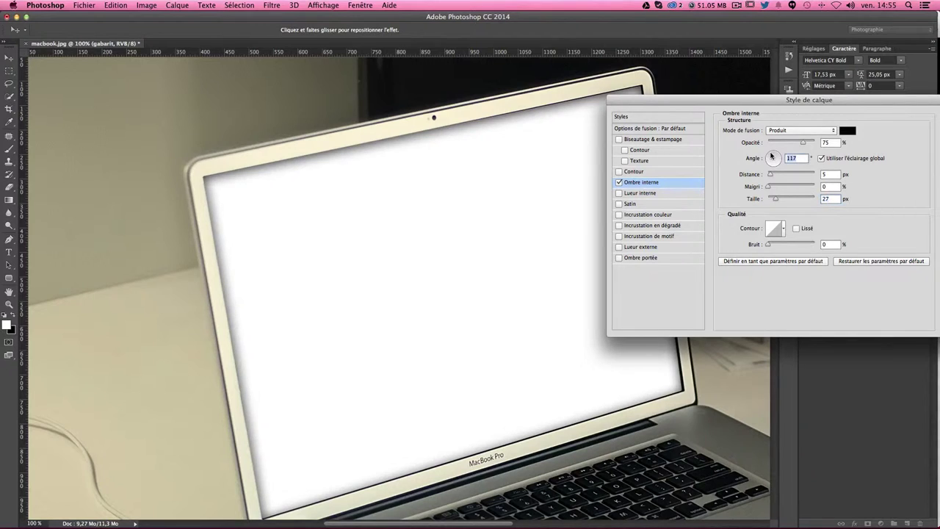
{"action": "left_click_drag", "start_coordinate": [773, 156], "coordinate": [771, 156]}
- Set the inner shadow distance 0 and size 40 px, apply it, and open gabarit's contents
{"action": "left_click_drag", "start_coordinate": [704, 100], "coordinate": [757, 91]}
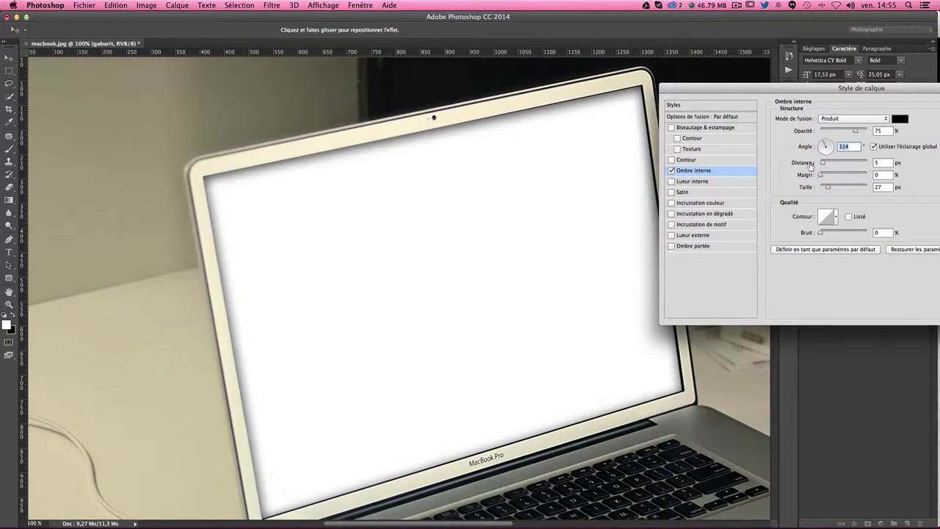
{"action": "left_click_drag", "start_coordinate": [824, 163], "coordinate": [816, 163]}
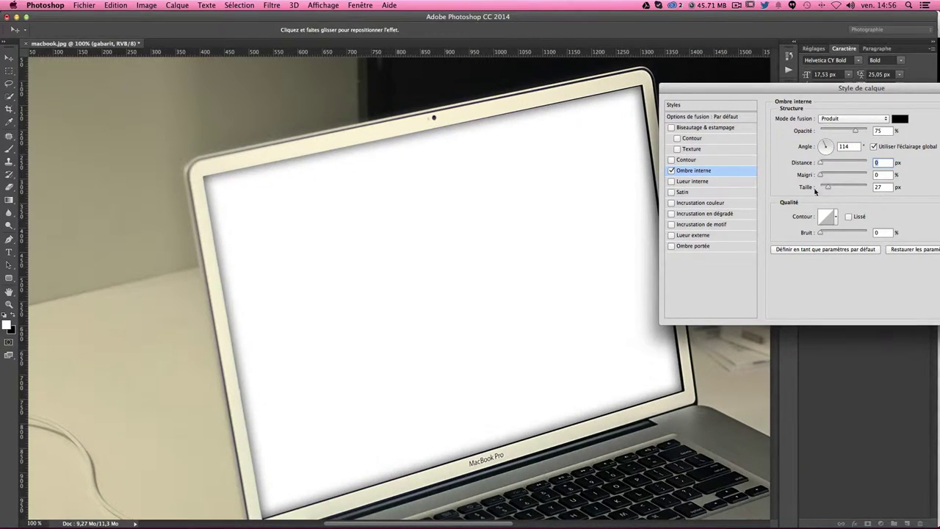
{"action": "left_click_drag", "start_coordinate": [828, 188], "coordinate": [831, 187]}
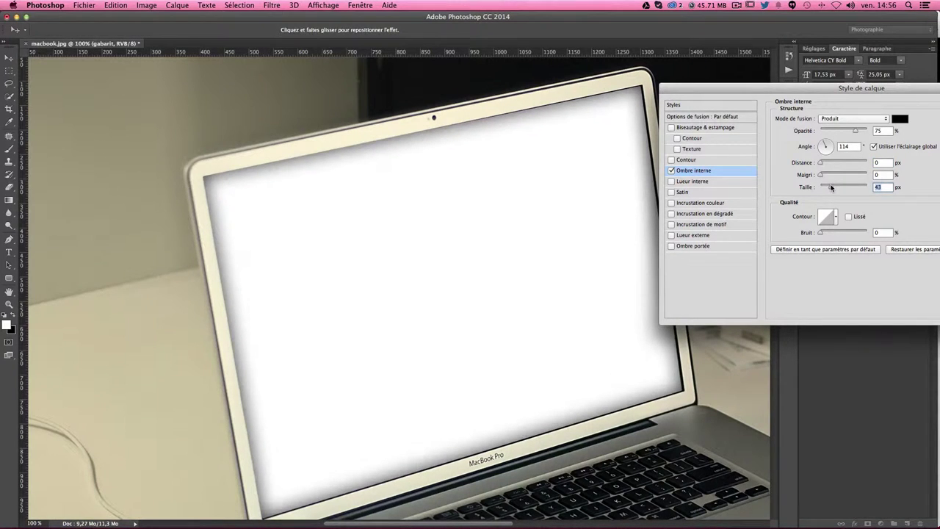
{"action": "type", "text": "40"}
{"action": "left_click", "coordinate": [856, 131]}
{"action": "left_click_drag", "start_coordinate": [716, 93], "coordinate": [451, 88]}
{"action": "left_click", "coordinate": [763, 100]}
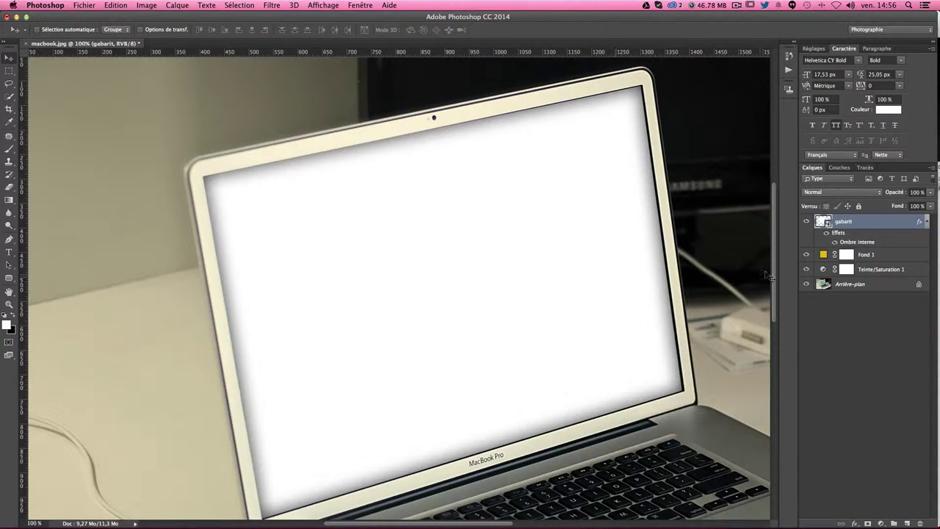
{"action": "double_click", "coordinate": [820, 225]}
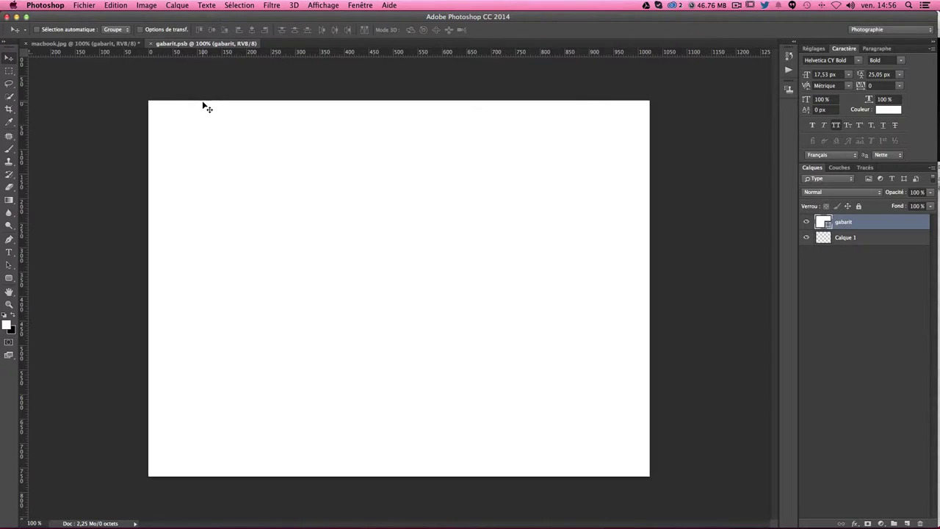
- Confirm gabarit.psb's image size is 1024 × 768 px and narrow Photoshop to reveal Finder
{"action": "key", "text": "super+alt+i"}
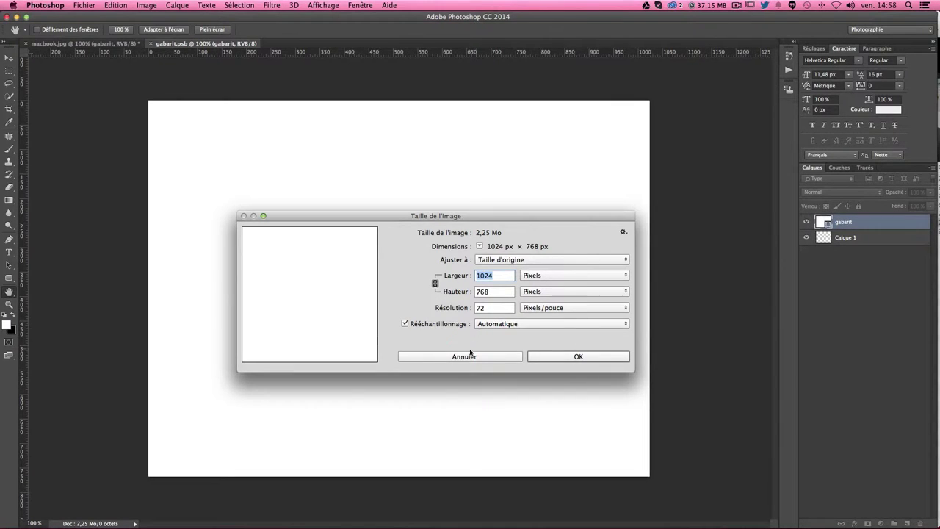
{"action": "left_click", "coordinate": [468, 356]}
{"action": "left_click_drag", "start_coordinate": [938, 281], "coordinate": [862, 275]}
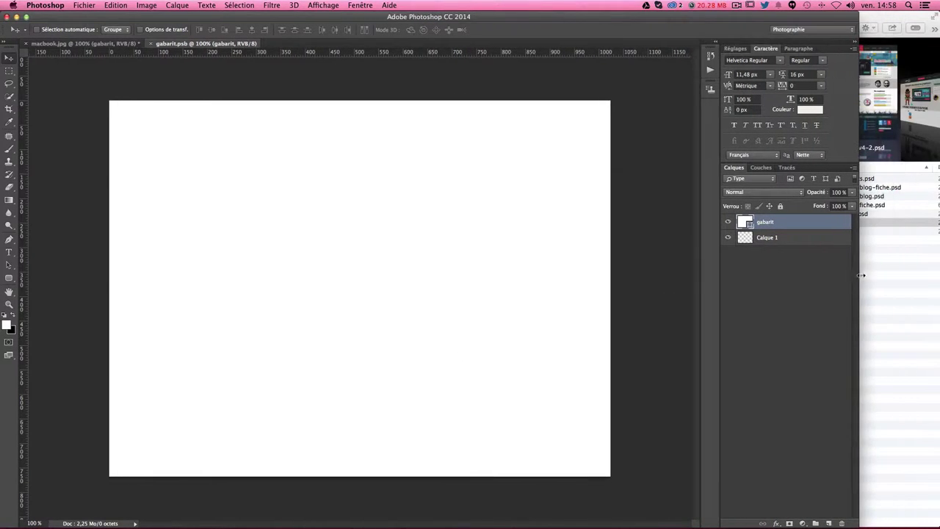
- Go back to the mockup-macbok folder and open team8.jpg with Ouvrir avec > Adobe Photoshop CC
{"action": "left_click", "coordinate": [898, 15]}
{"action": "left_click", "coordinate": [733, 28]}
{"action": "left_click", "coordinate": [733, 28]}
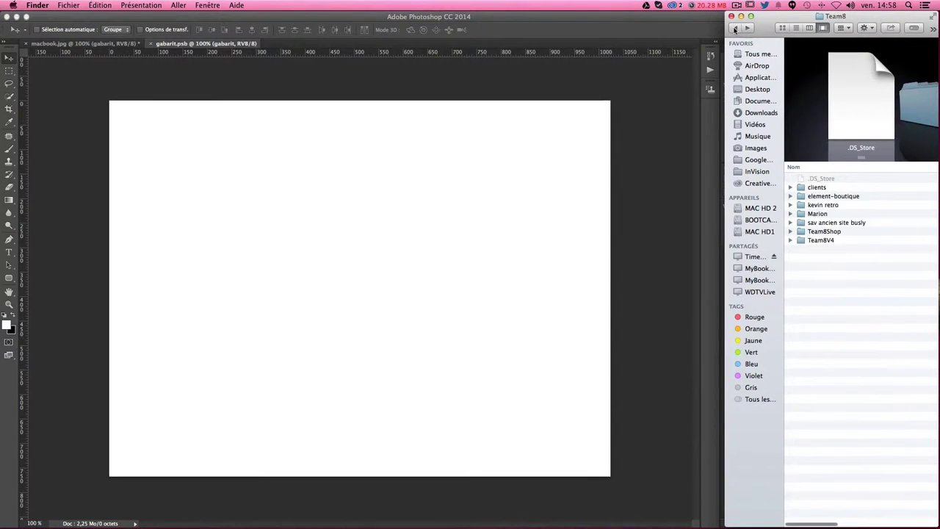
{"action": "left_click", "coordinate": [733, 28]}
{"action": "left_click", "coordinate": [734, 28]}
{"action": "left_click", "coordinate": [815, 198]}
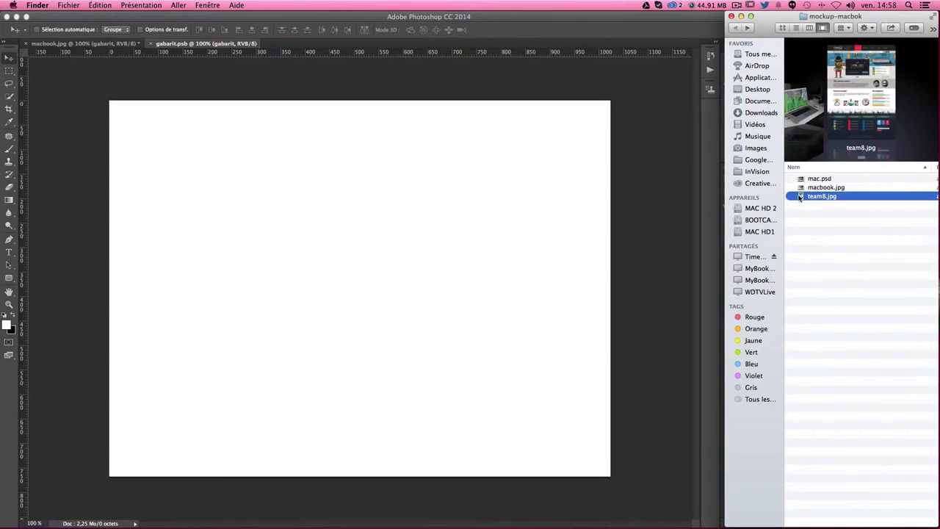
{"action": "right_click", "coordinate": [799, 197]}
{"action": "mouse_move", "coordinate": [686, 210]}
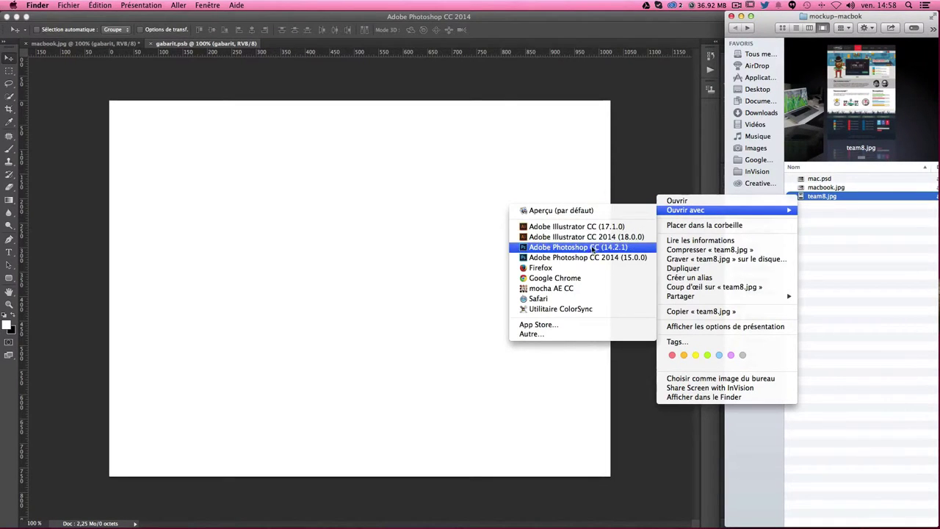
{"action": "left_click", "coordinate": [559, 258]}
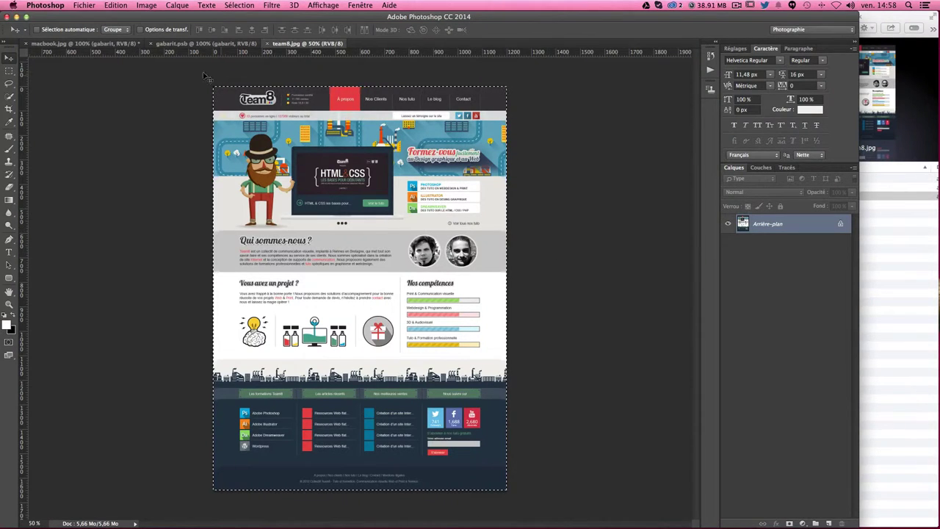
- Paste the Team8 screenshot into gabarit.psb, scale it to about 85% to span the width, and save
{"action": "left_click", "coordinate": [163, 43]}
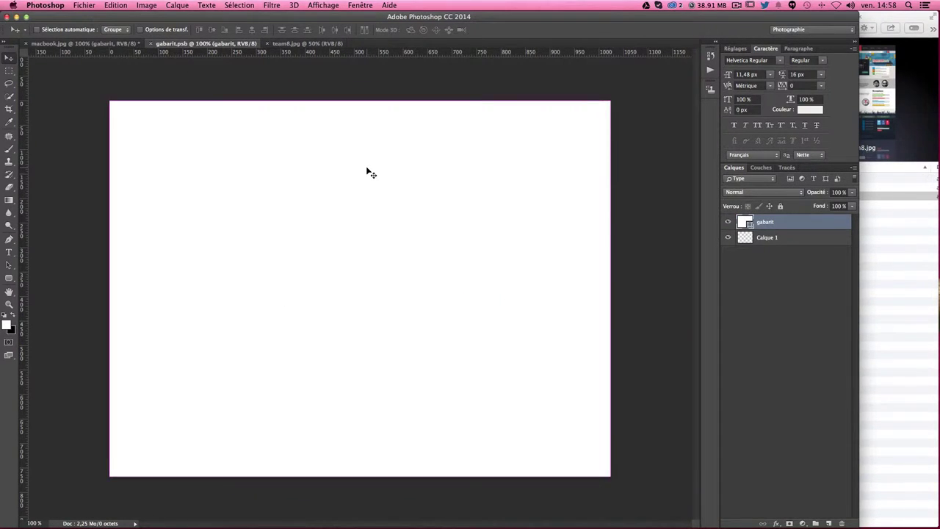
{"action": "key", "text": "ctrl+v"}
{"action": "key", "text": "ctrl+t"}
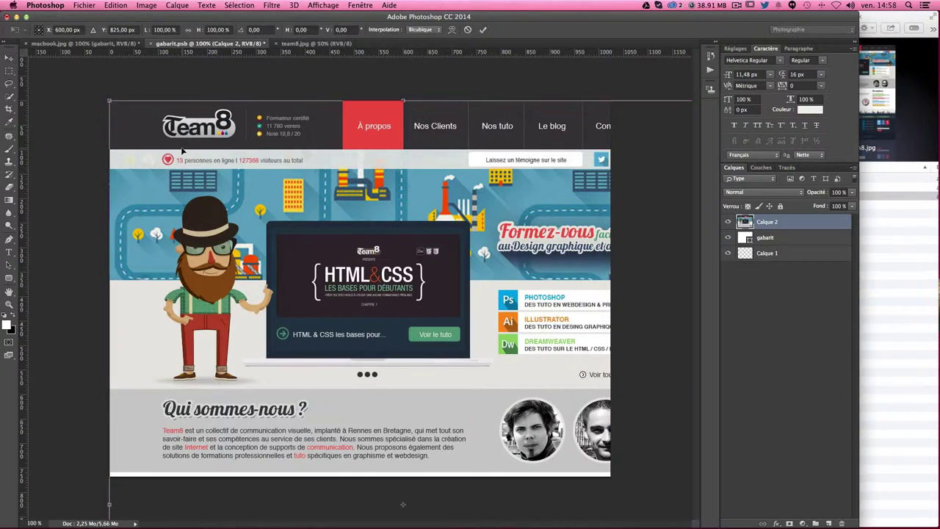
{"action": "left_click_drag", "start_coordinate": [107, 98], "coordinate": [300, 361]}
{"action": "mouse_move", "coordinate": [450, 457]}
{"action": "left_mouse_down"}
{"action": "mouse_move", "coordinate": [393, 403]}
{"action": "mouse_move", "coordinate": [233, 168]}
{"action": "left_mouse_up"}
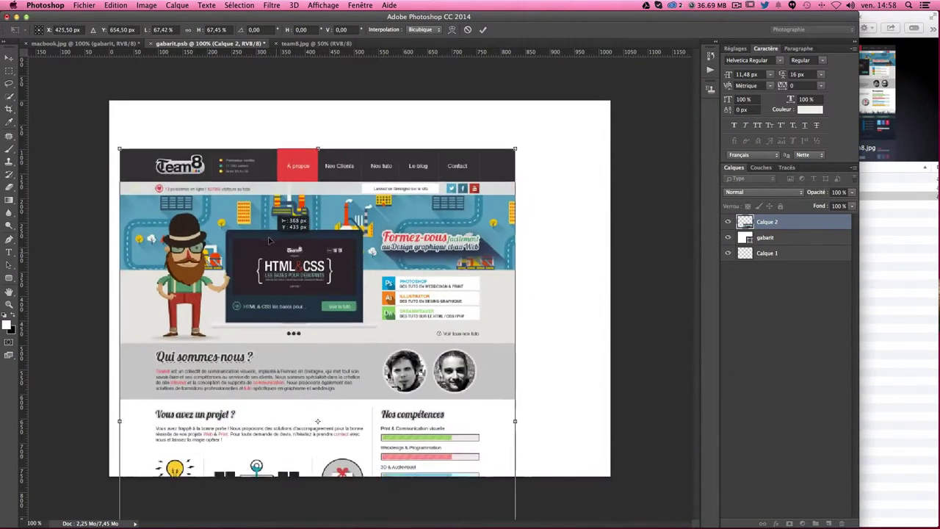
{"action": "left_click_drag", "start_coordinate": [504, 101], "coordinate": [686, 6]}
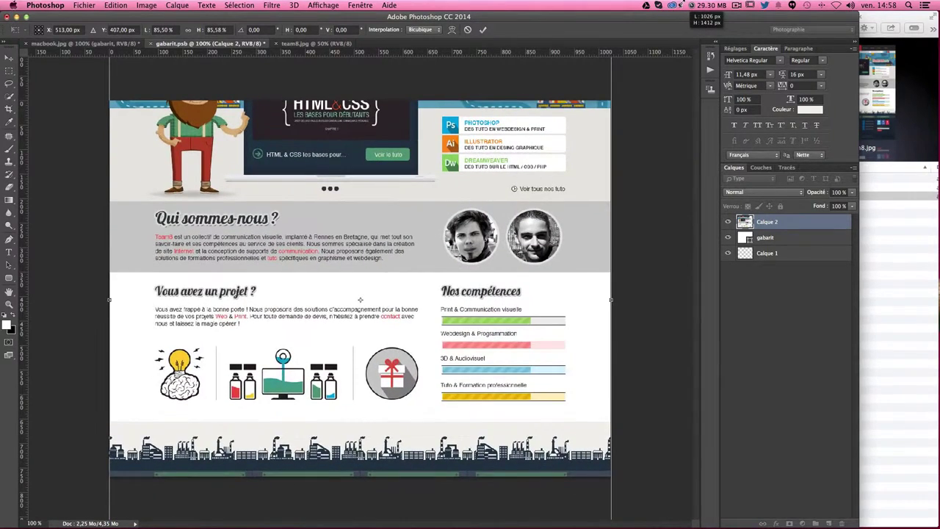
{"action": "mouse_move", "coordinate": [436, 92]}
{"action": "left_mouse_down"}
{"action": "mouse_move", "coordinate": [436, 276]}
{"action": "mouse_move", "coordinate": [436, 238]}
{"action": "left_mouse_up"}
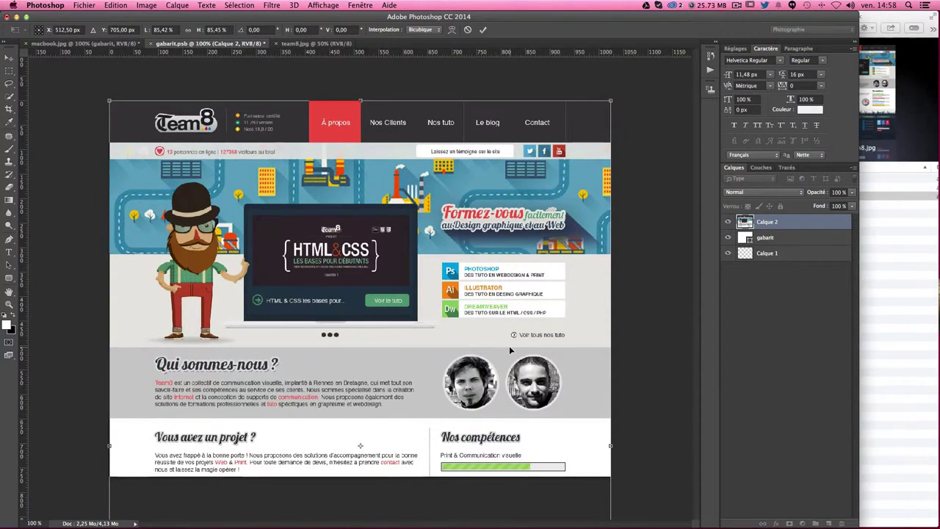
{"action": "key", "text": "Return"}
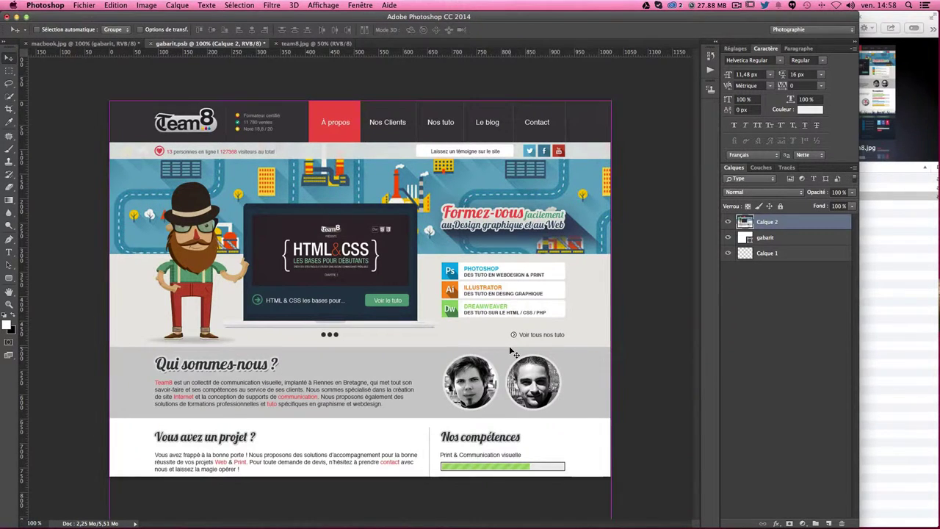
{"action": "key", "text": "ctrl+s"}
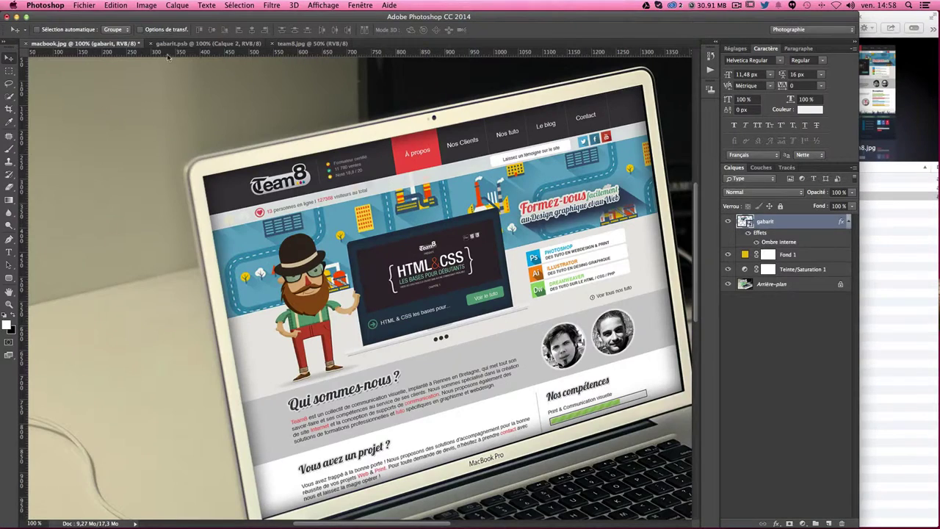
{"action": "left_click", "coordinate": [68, 44]}
{"action": "scroll", "coordinate": [396, 305], "scroll_direction": "right", "scroll_amount": 5}
{"action": "scroll", "coordinate": [397, 304], "scroll_direction": "down", "scroll_amount": 2}
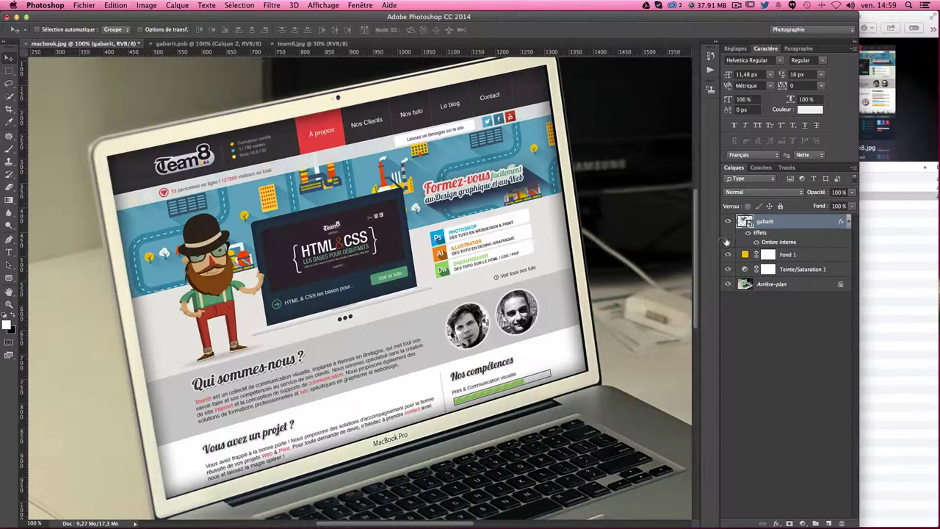
{"action": "left_click", "coordinate": [788, 343]}
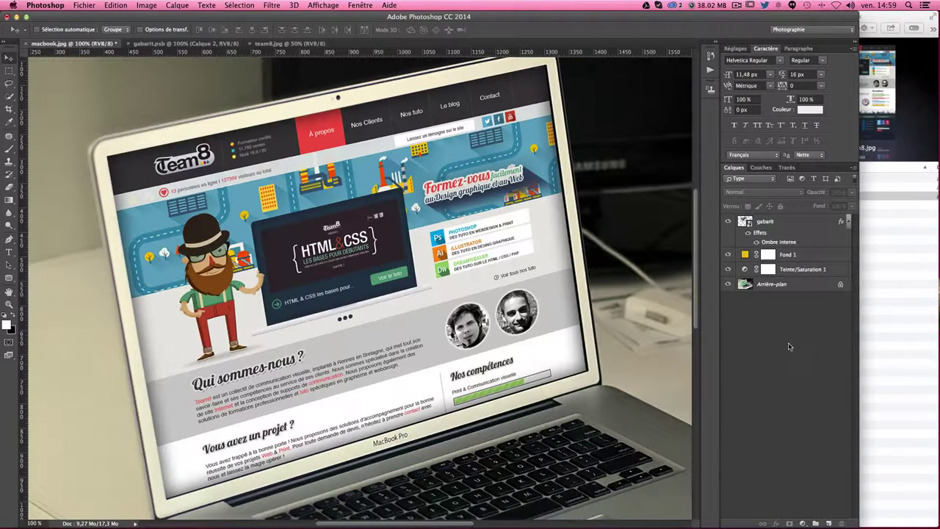
{"action": "key", "text": "super+minus"}
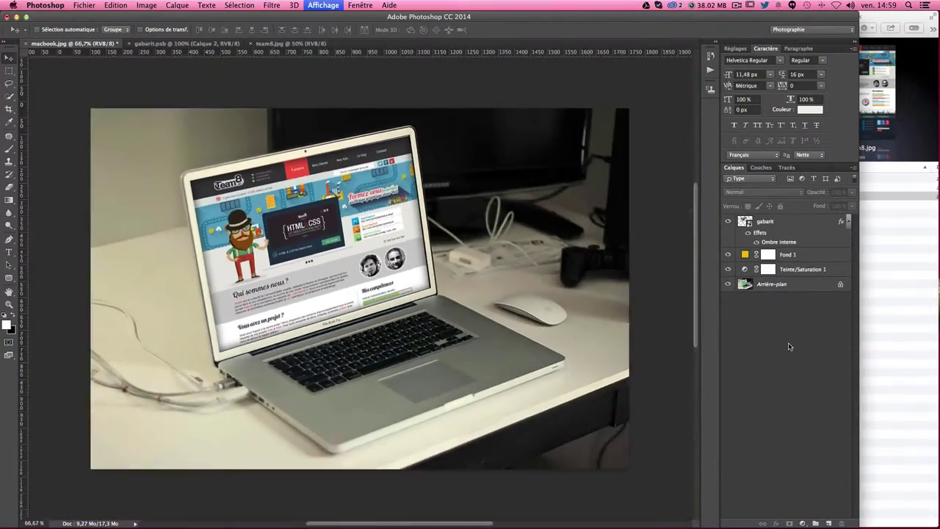
{"action": "key", "text": "super+plus"}
{"action": "key", "text": "super+minus"}
{"action": "key", "text": "super+plus"}
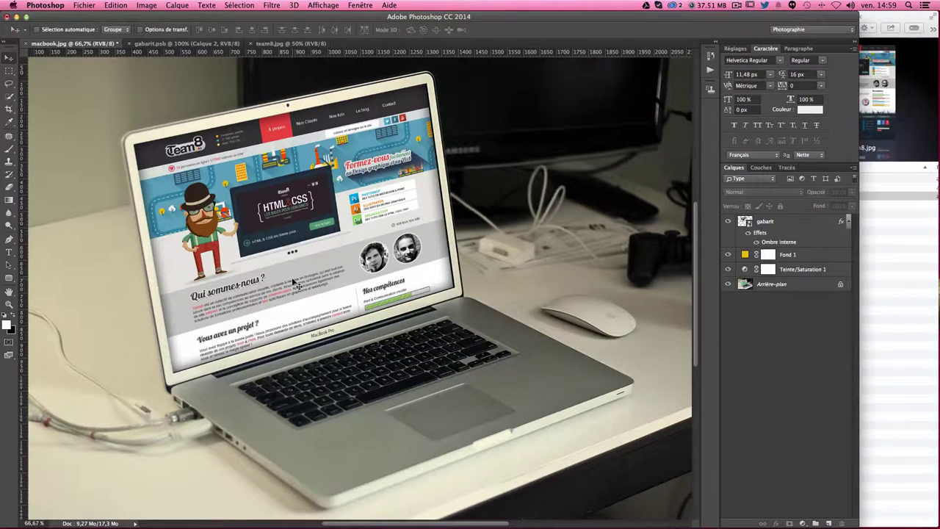
{"action": "left_click", "coordinate": [780, 224]}
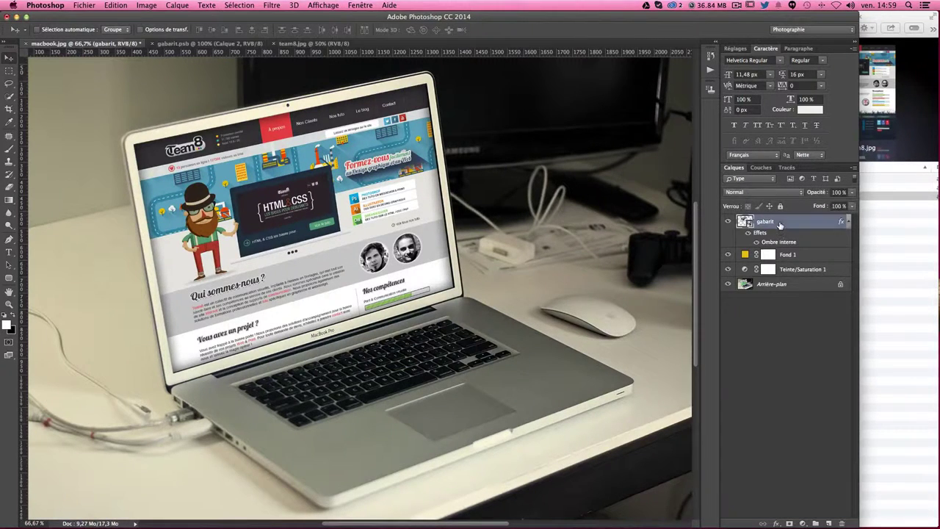
- Draw a 20 px feathered lasso selection along the screen's top edge and add its lower-left area
{"action": "left_click", "coordinate": [9, 83]}
{"action": "left_click", "coordinate": [152, 29]}
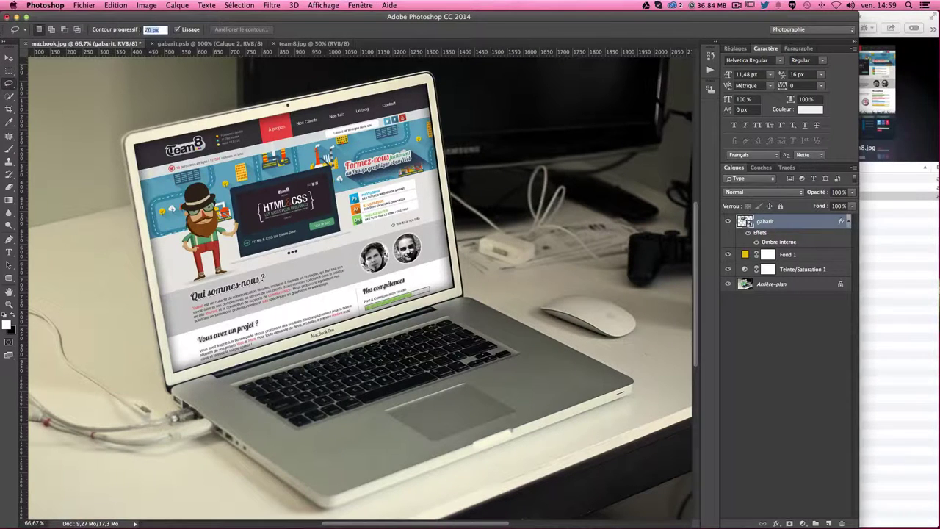
{"action": "key", "text": "Return"}
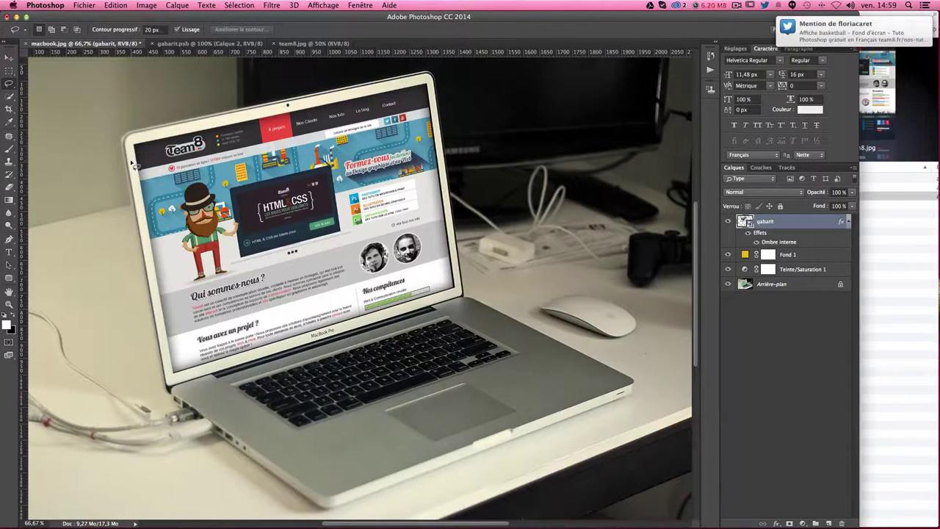
{"action": "left_click_drag", "start_coordinate": [129, 147], "coordinate": [450, 91]}
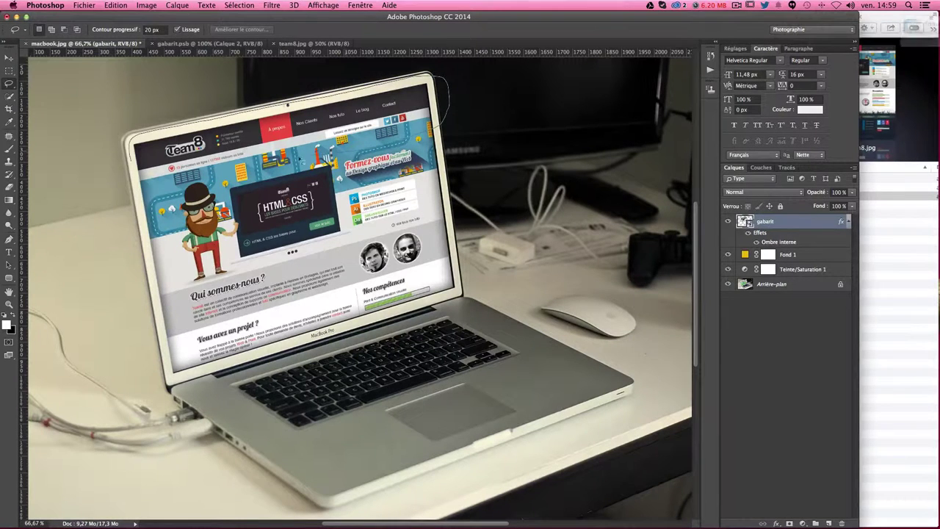
{"action": "mouse_move", "coordinate": [453, 94]}
{"action": "left_mouse_down"}
{"action": "mouse_move", "coordinate": [209, 190]}
{"action": "mouse_move", "coordinate": [126, 150]}
{"action": "left_mouse_up"}
{"action": "mouse_move", "coordinate": [188, 347]}
{"action": "left_mouse_down"}
{"action": "mouse_move", "coordinate": [197, 387]}
{"action": "mouse_move", "coordinate": [438, 313]}
{"action": "mouse_move", "coordinate": [470, 278]}
{"action": "mouse_move", "coordinate": [440, 251]}
{"action": "mouse_move", "coordinate": [345, 288]}
{"action": "mouse_move", "coordinate": [198, 314]}
{"action": "mouse_move", "coordinate": [163, 351]}
{"action": "mouse_move", "coordinate": [168, 367]}
{"action": "left_mouse_up"}
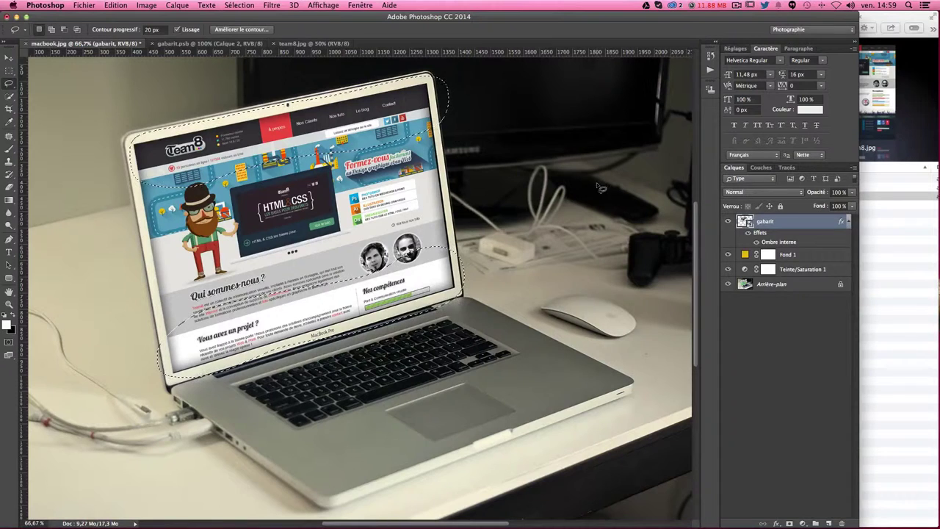
{"action": "left_click", "coordinate": [271, 5]}
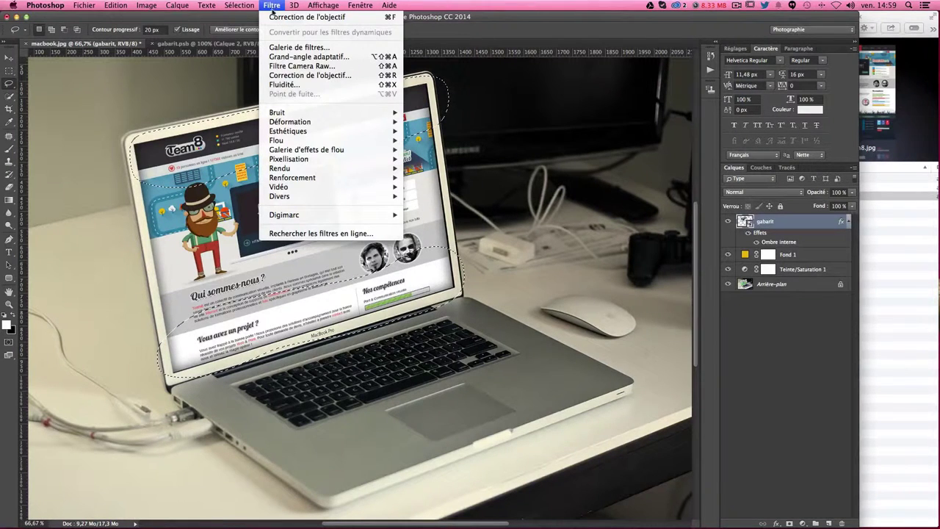
{"action": "mouse_move", "coordinate": [330, 140]}
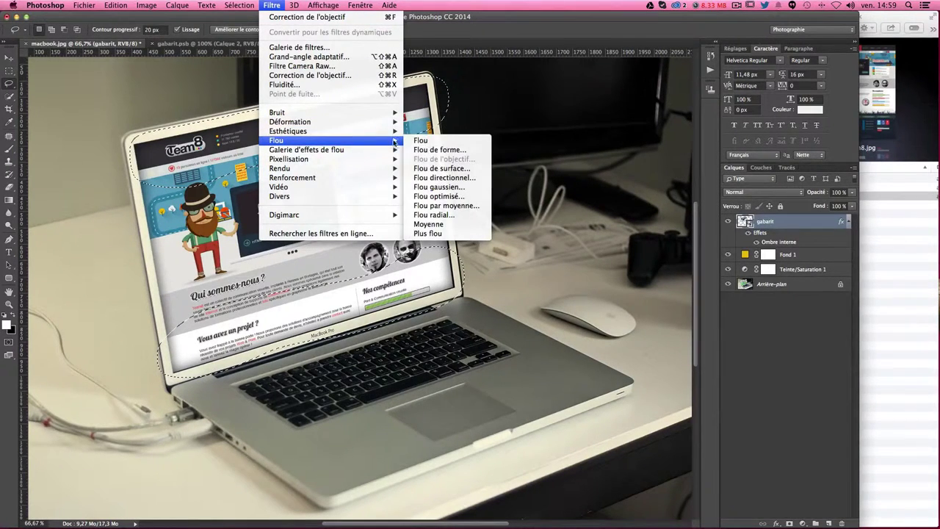
- Apply a 1,5 pixel Flou gaussien to the selection and deselect
{"action": "left_click", "coordinate": [441, 187]}
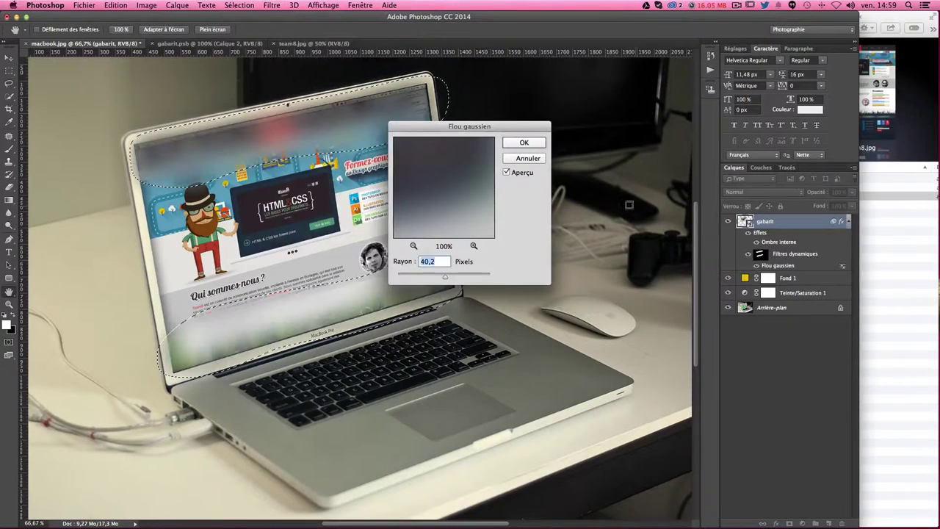
{"action": "left_click_drag", "start_coordinate": [473, 125], "coordinate": [617, 128]}
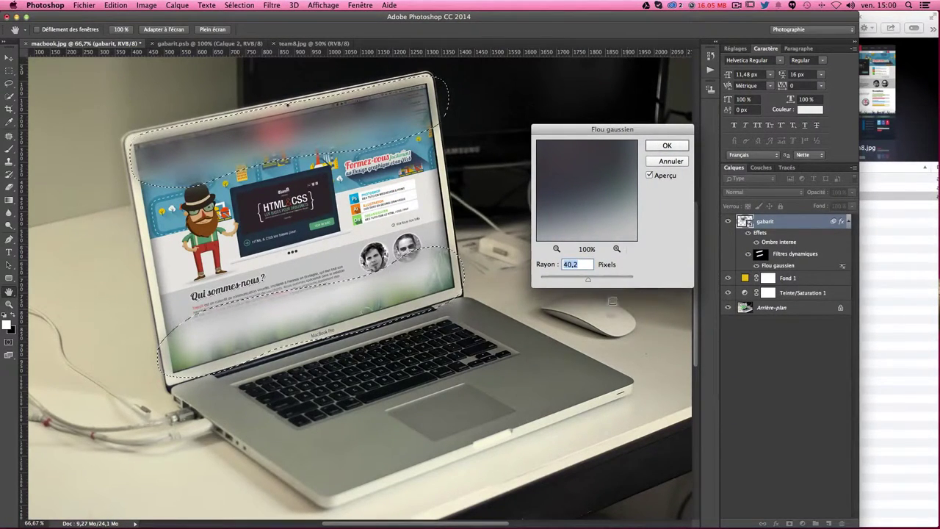
{"action": "left_click_drag", "start_coordinate": [583, 280], "coordinate": [550, 282]}
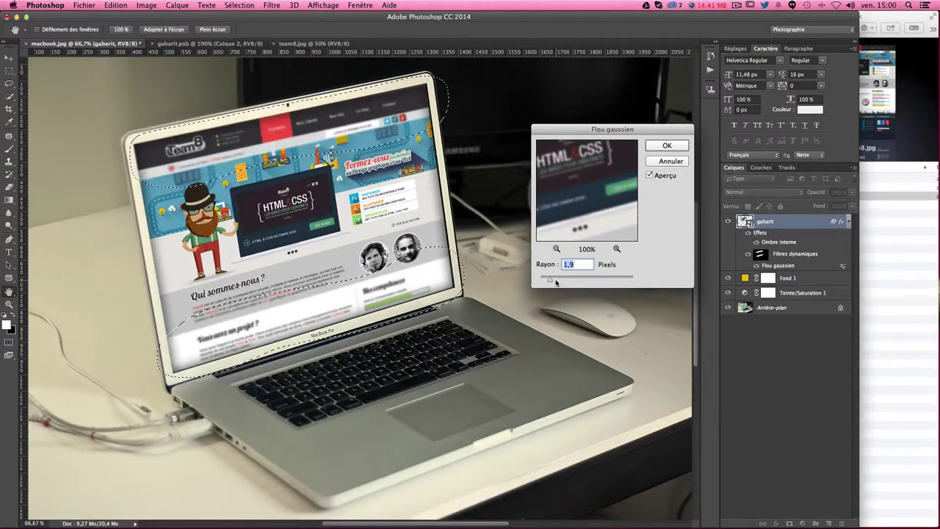
{"action": "type", "text": "1,5"}
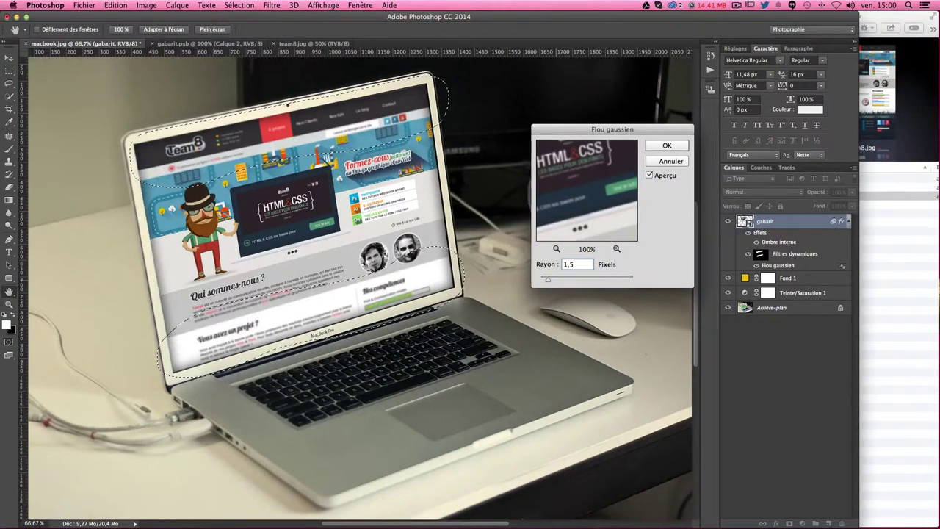
{"action": "key", "text": "Return"}
{"action": "key", "text": "ctrl+d"}
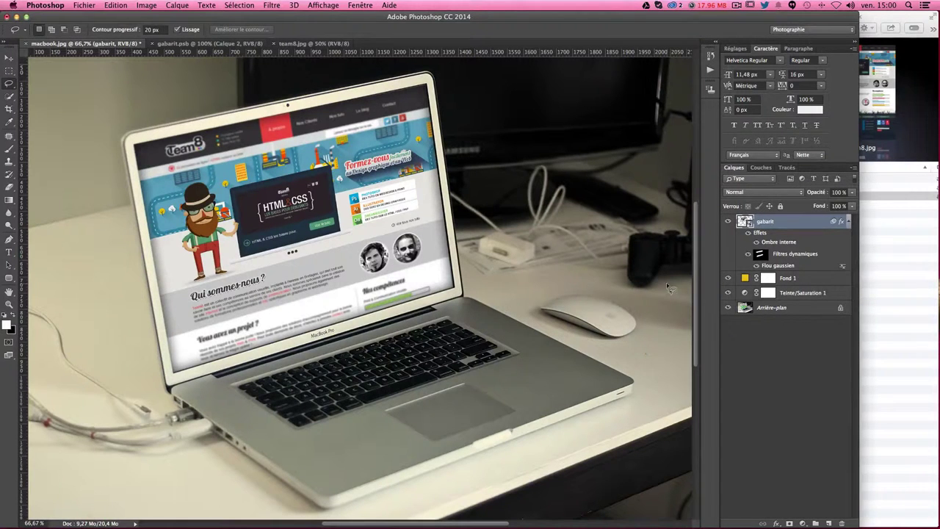
- Compare the blurred screen against the original by toggling the layer and undoing/redoing the blur
{"action": "left_click", "coordinate": [727, 221]}
{"action": "left_click", "coordinate": [728, 221]}
{"action": "left_click", "coordinate": [728, 221]}
{"action": "left_click", "coordinate": [728, 221]}
{"action": "key", "text": "ctrl+z"}
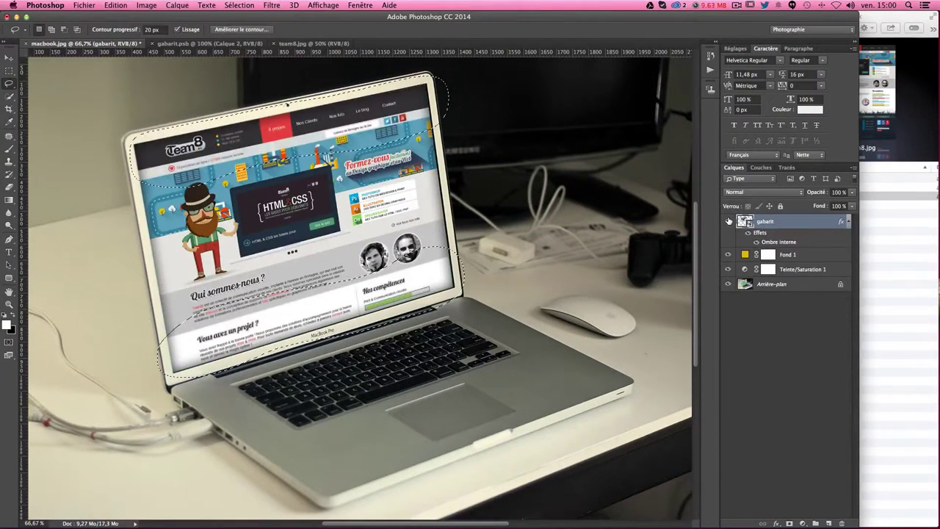
{"action": "key", "text": "ctrl+z"}
{"action": "key", "text": "ctrl+z"}
{"action": "key", "text": "ctrl+z"}
{"action": "key", "text": "ctrl+z"}
{"action": "key", "text": "ctrl+z"}
{"action": "key", "text": "ctrl+z"}
{"action": "key", "text": "ctrl+z"}
{"action": "key", "text": "ctrl+z"}
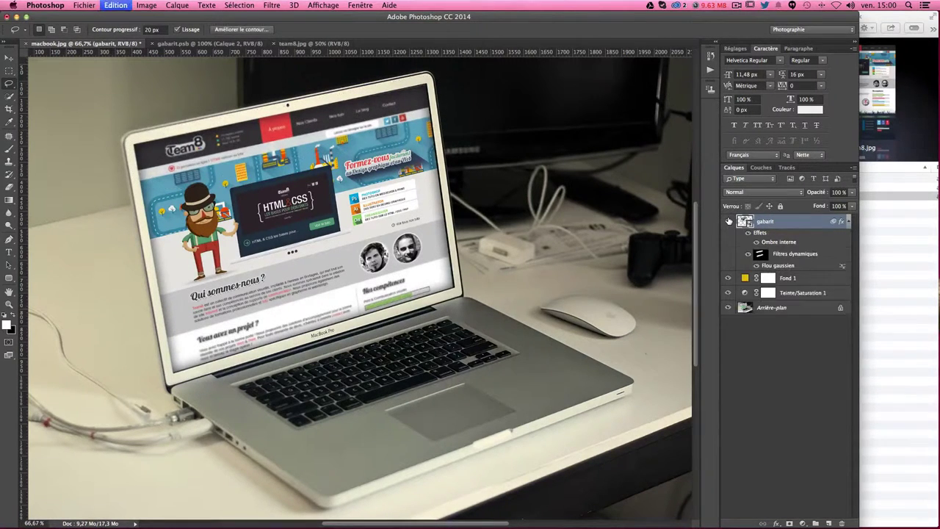
{"action": "key", "text": "ctrl+z"}
{"action": "key", "text": "ctrl+z"}
{"action": "key", "text": "ctrl+z"}
{"action": "key", "text": "ctrl+z"}
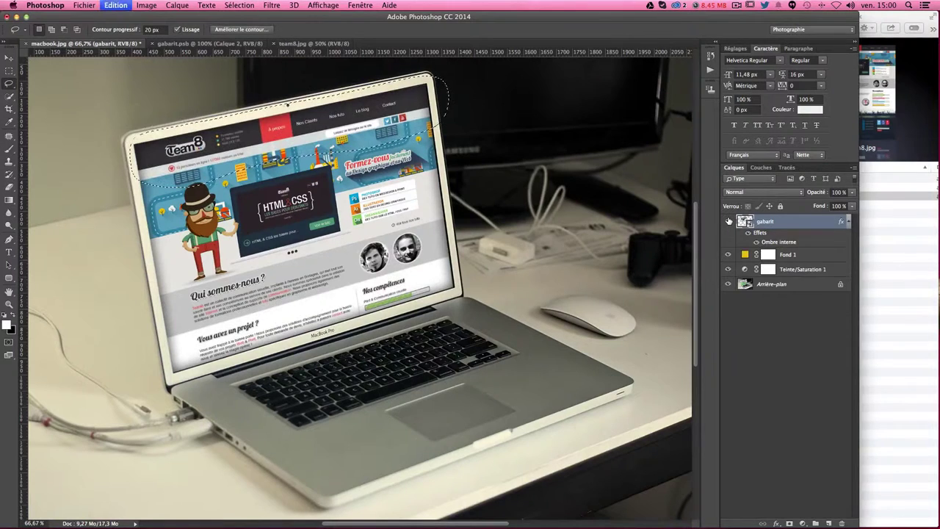
{"action": "key", "text": "ctrl+z"}
{"action": "key", "text": "ctrl+z"}
{"action": "key", "text": "ctrl+z"}
{"action": "key", "text": "ctrl+z"}
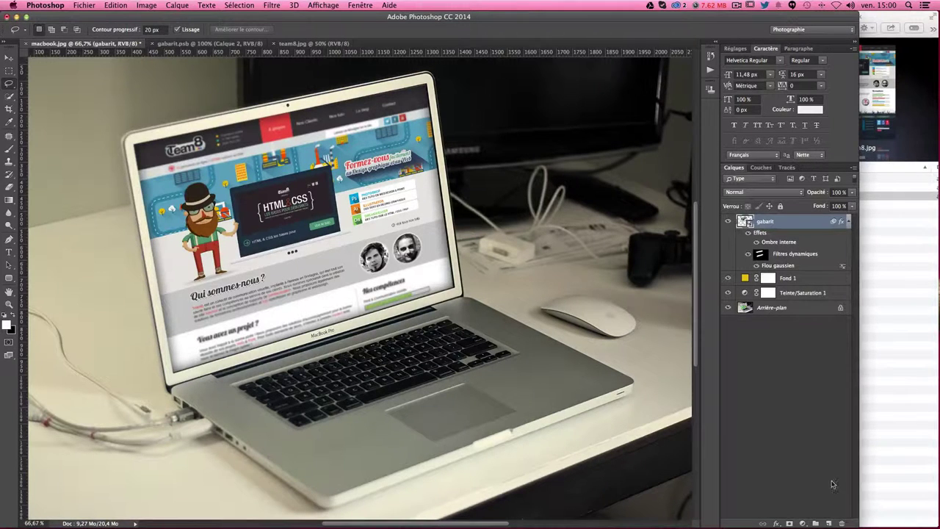
- Add a new layer named grain and fill it with white
{"action": "left_click", "coordinate": [829, 523]}
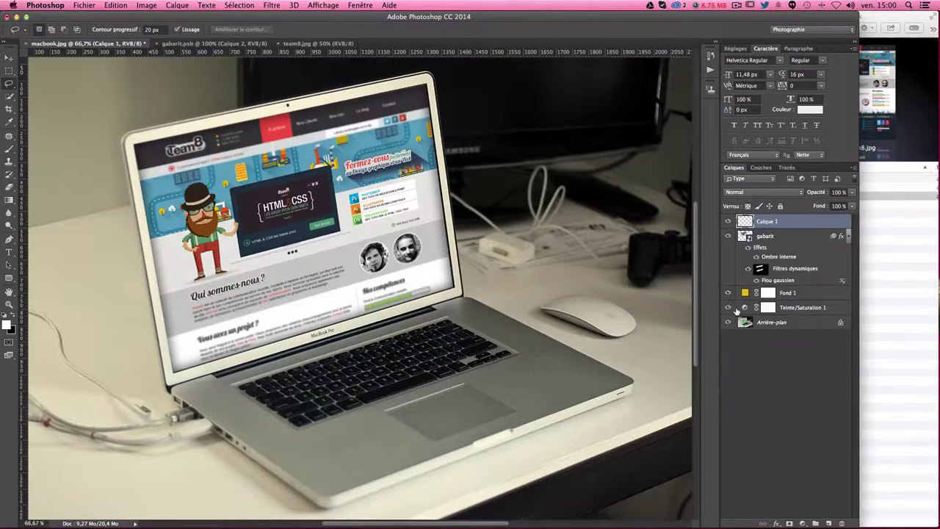
{"action": "double_click", "coordinate": [775, 221]}
{"action": "type", "text": "grains"}
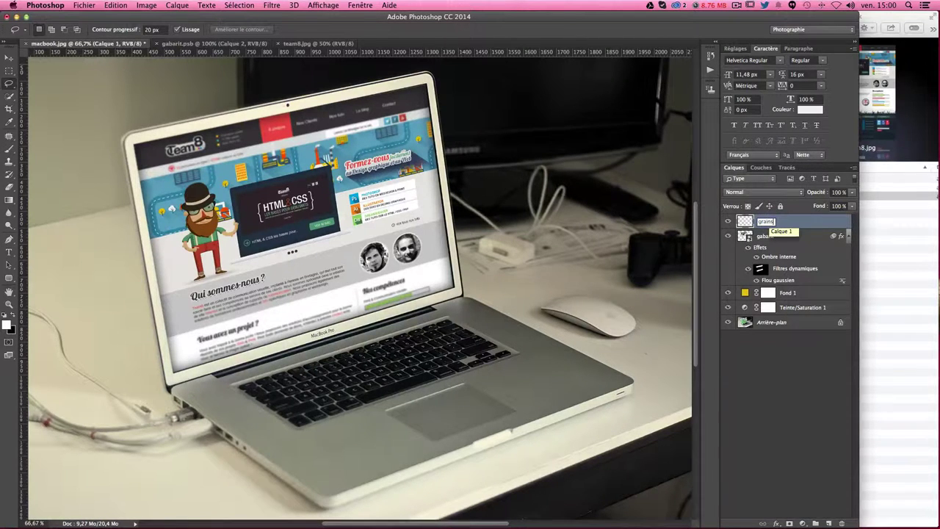
{"action": "key", "text": "Return"}
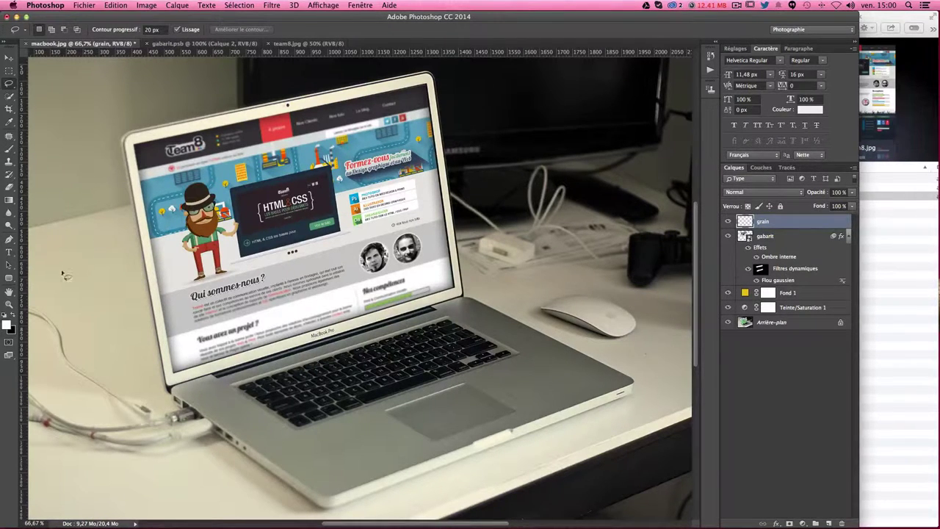
{"action": "key", "text": "alt+BackSpace"}
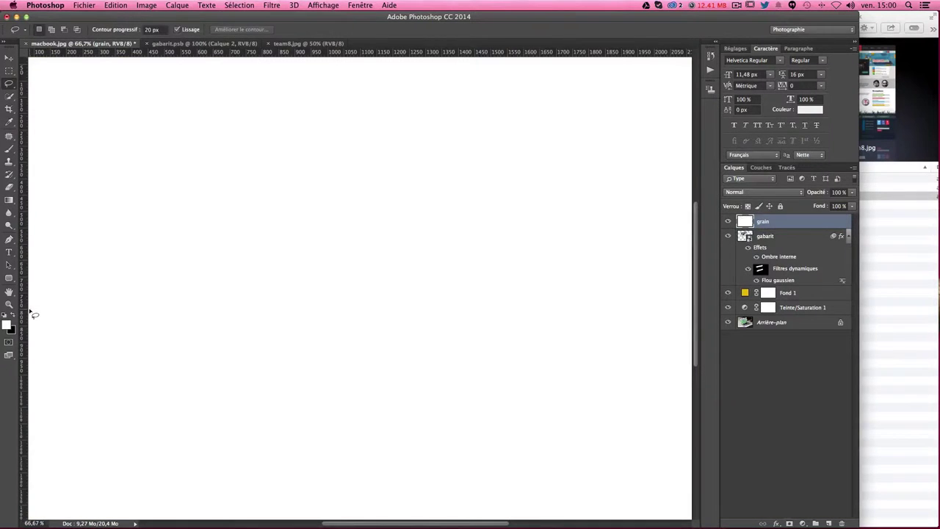
- Add 15% monochromatic Gaussian noise to grain and blend it in Produit at 20% opacity
{"action": "left_click", "coordinate": [273, 5]}
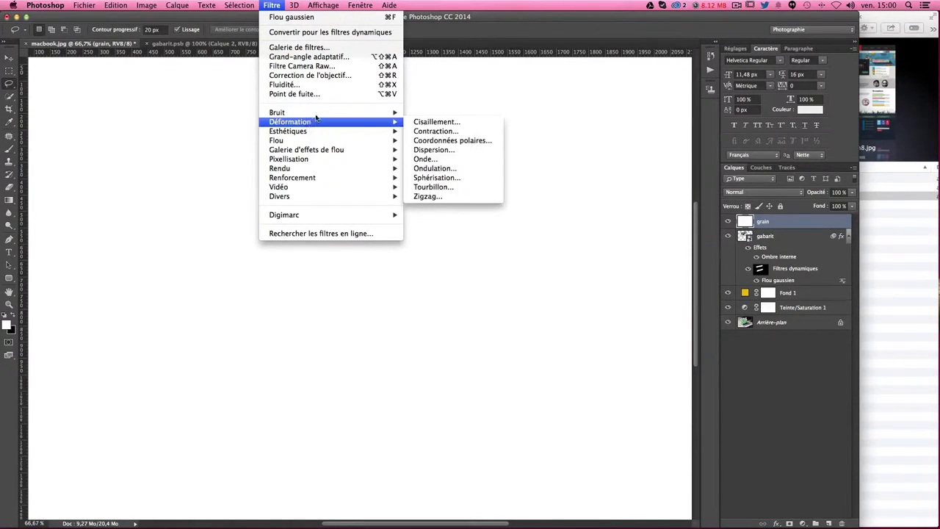
{"action": "mouse_move", "coordinate": [277, 112]}
{"action": "left_click", "coordinate": [472, 115]}
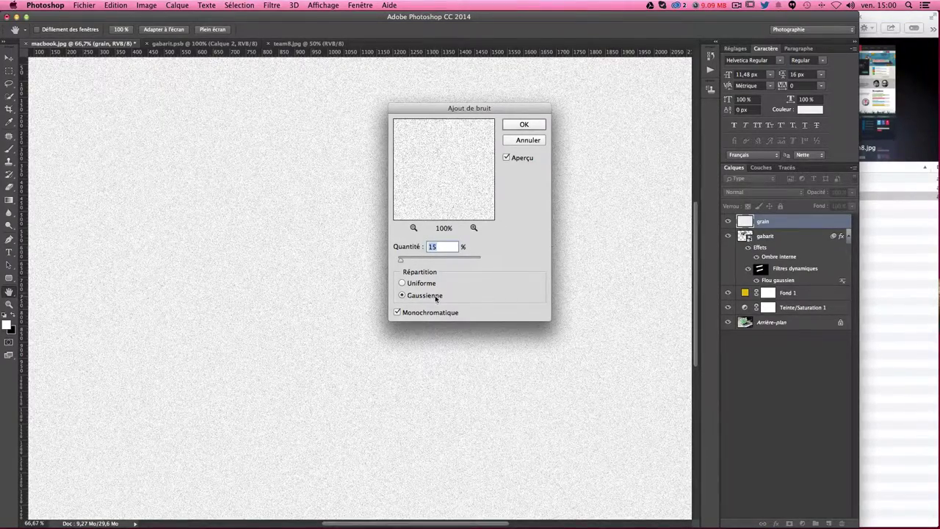
{"action": "left_click", "coordinate": [529, 125]}
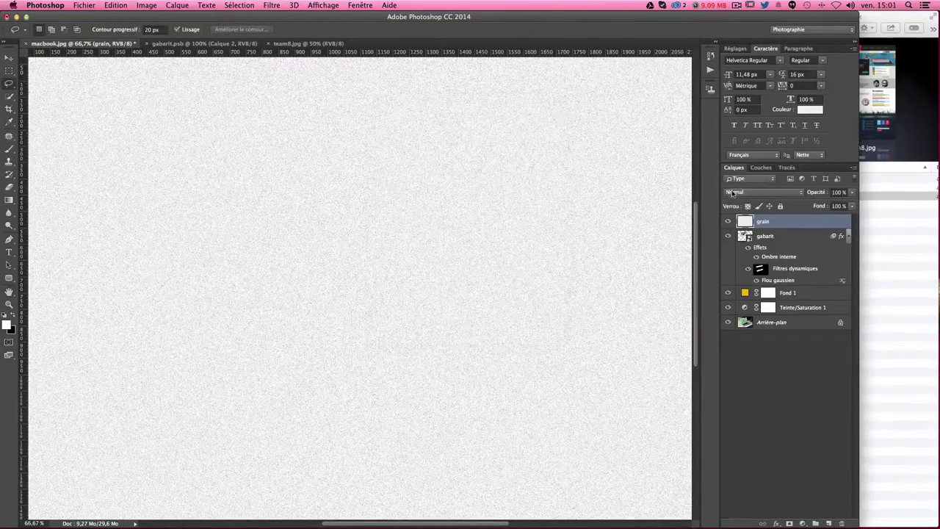
{"action": "left_click", "coordinate": [755, 194]}
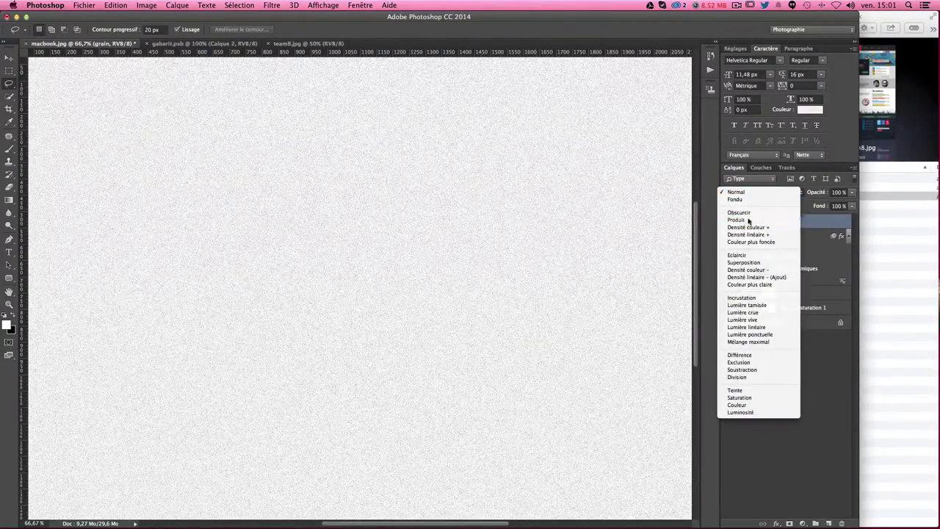
{"action": "left_click", "coordinate": [747, 220]}
{"action": "left_click_drag", "start_coordinate": [853, 193], "coordinate": [818, 203]}
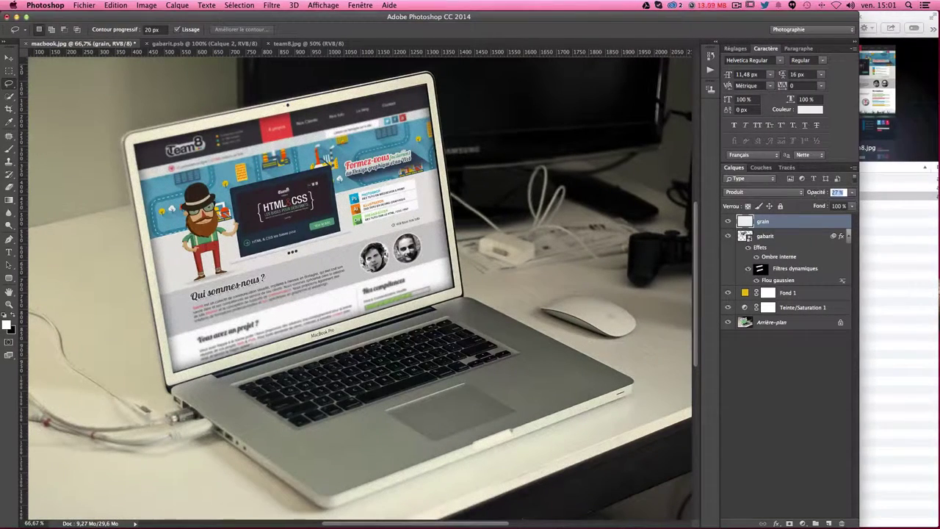
{"action": "type", "text": "40"}
{"action": "key", "text": "Return"}
- Toggle the grain layer on and off and zoom to 100% to inspect the grain
{"action": "left_click", "coordinate": [728, 223]}
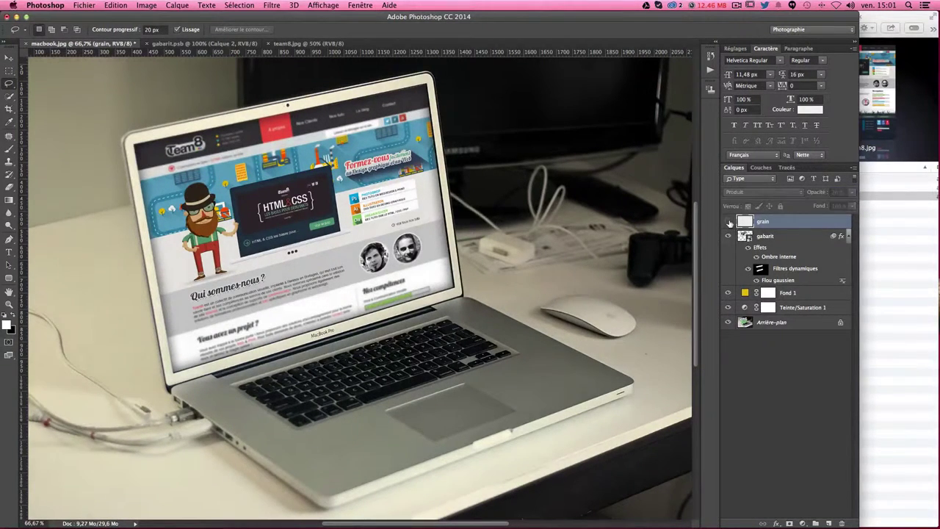
{"action": "left_click", "coordinate": [729, 223]}
{"action": "left_click", "coordinate": [729, 222]}
{"action": "left_click", "coordinate": [728, 222]}
{"action": "left_click", "coordinate": [729, 223]}
{"action": "left_click", "coordinate": [729, 222]}
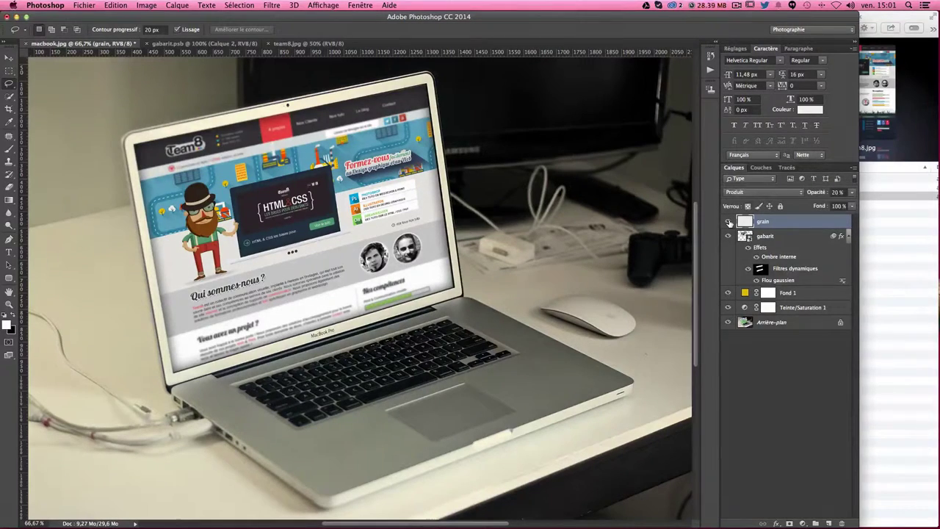
{"action": "left_click", "coordinate": [729, 223]}
{"action": "left_click", "coordinate": [729, 222]}
{"action": "left_click", "coordinate": [729, 222]}
{"action": "key", "text": "ctrl+plus"}
{"action": "left_click_drag", "start_coordinate": [405, 207], "coordinate": [539, 228]}
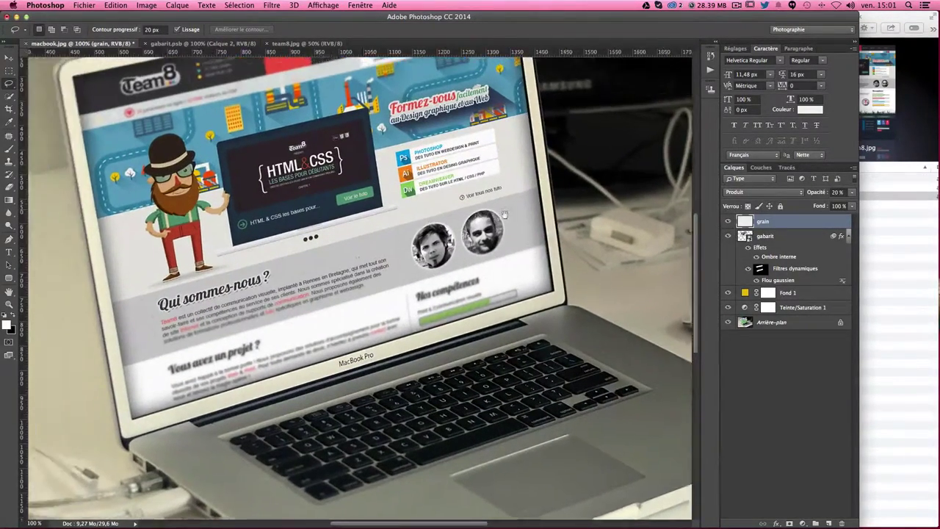
{"action": "key", "text": "ctrl+minus"}
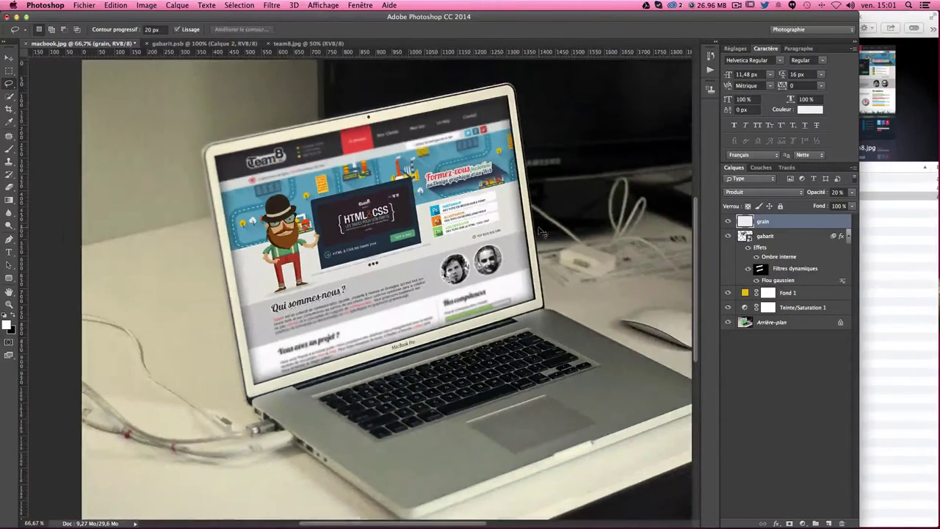
{"action": "key", "text": "ctrl+minus"}
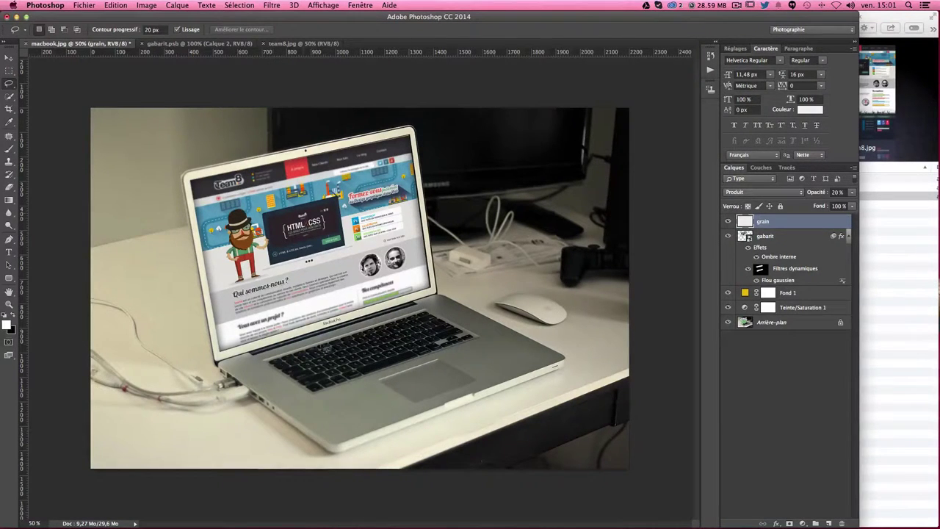
- Convert the Arrière-plan background into the editable layer Calque 0
{"action": "left_click", "coordinate": [762, 325]}
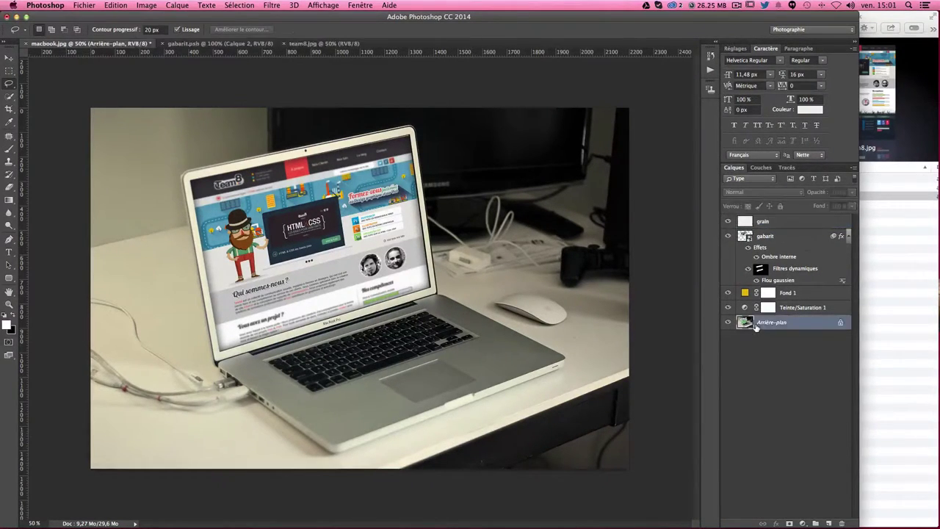
{"action": "double_click", "coordinate": [790, 324]}
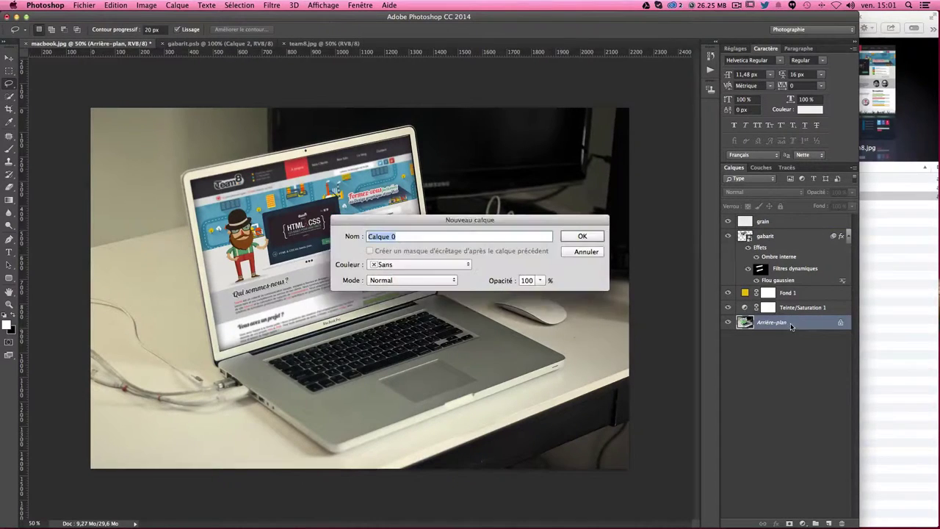
{"action": "key", "text": "Return"}
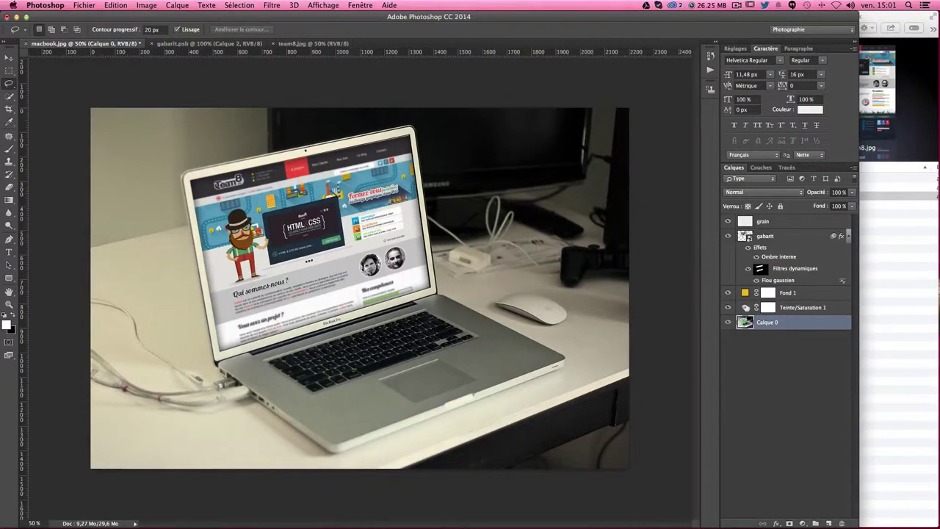
- Add a lens-correction vignette with amount -75 and midpoint +41 to the photo
{"action": "left_click", "coordinate": [270, 6]}
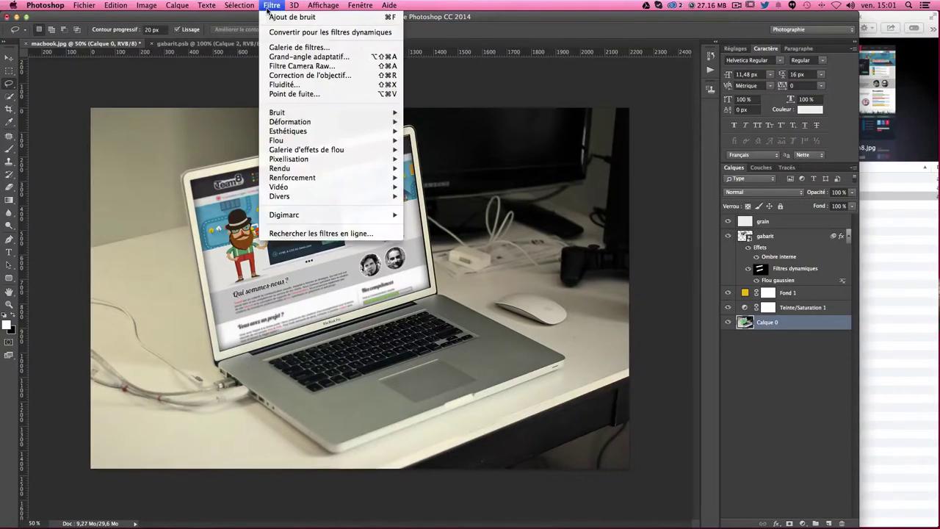
{"action": "left_click", "coordinate": [341, 75]}
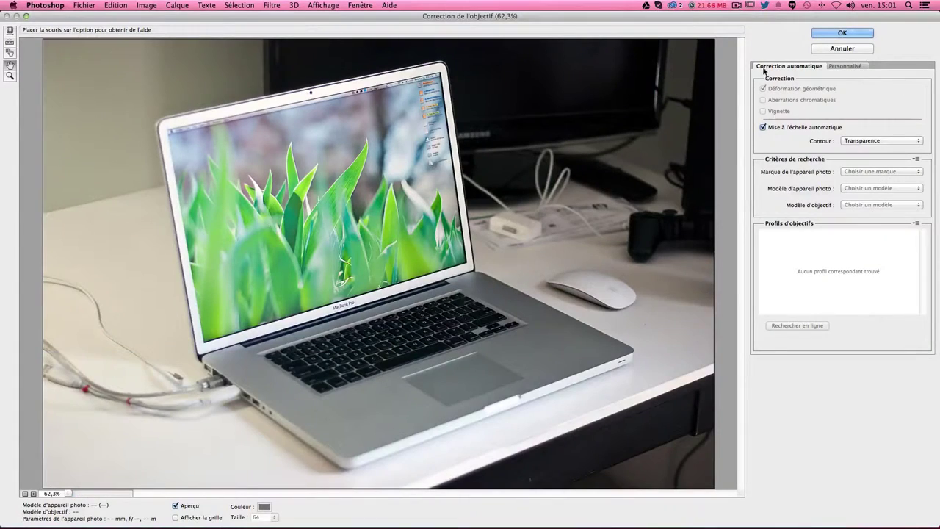
{"action": "left_click", "coordinate": [845, 66]}
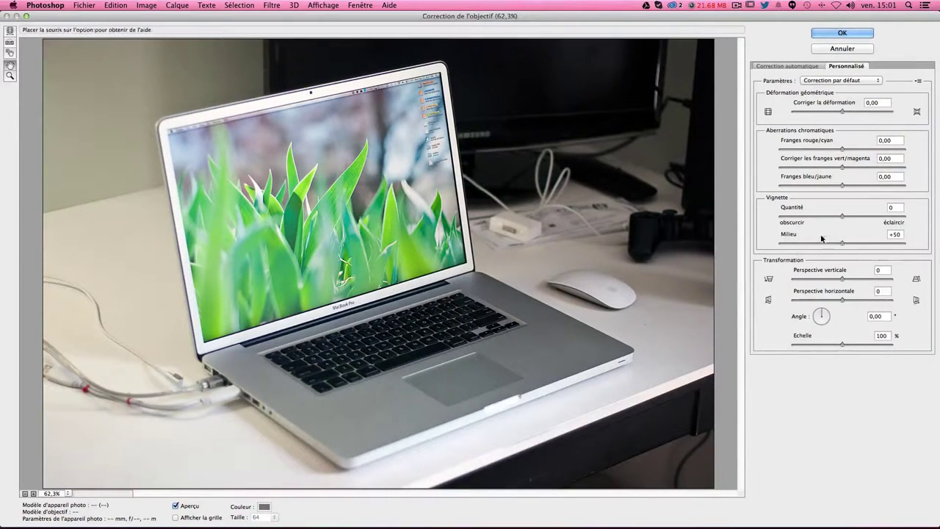
{"action": "left_click_drag", "start_coordinate": [842, 215], "coordinate": [785, 221]}
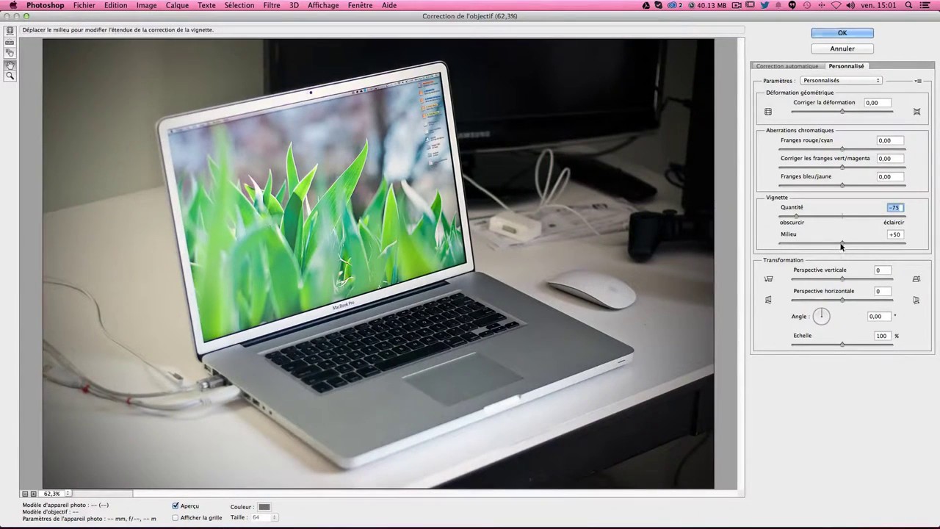
{"action": "left_click_drag", "start_coordinate": [842, 243], "coordinate": [831, 243]}
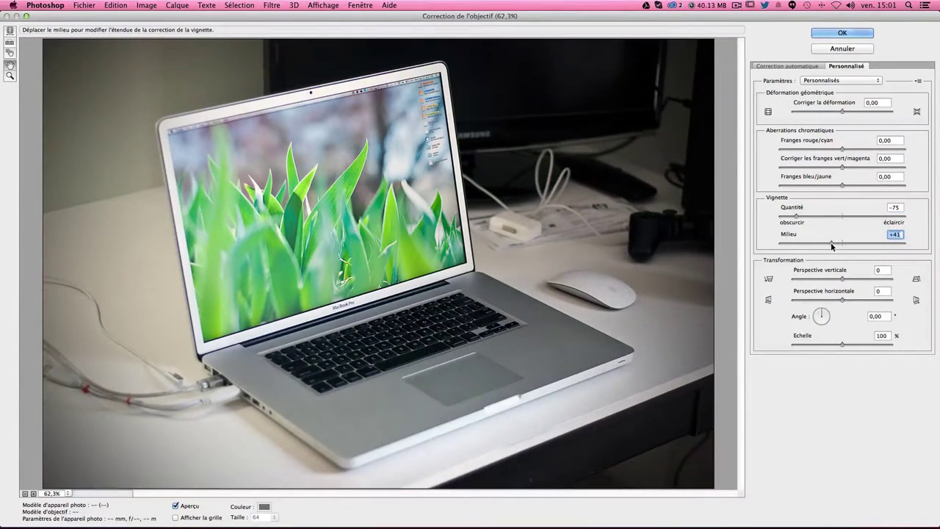
{"action": "left_click", "coordinate": [843, 32]}
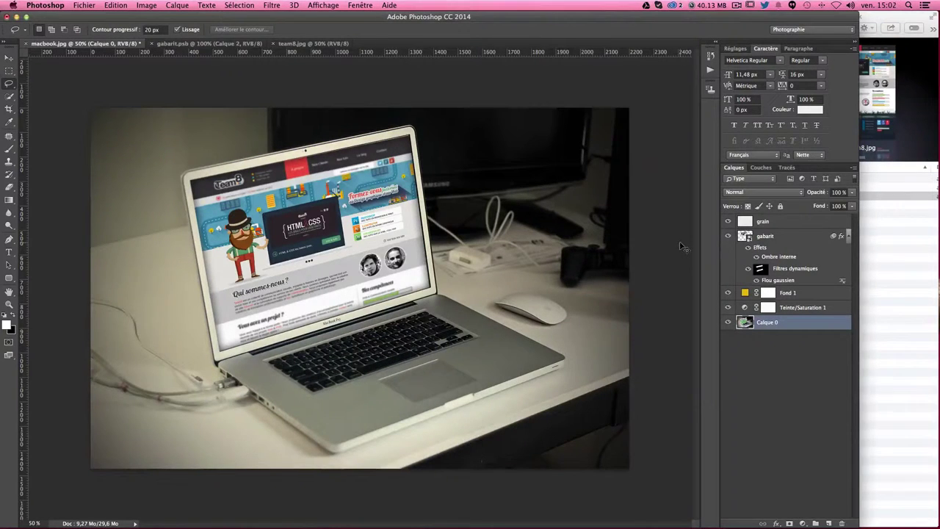
- Change the Fond 1 fill from yellow to light cyan #87e7ed, comparing it with the old tint
{"action": "key", "text": "ctrl+z"}
{"action": "key", "text": "ctrl+z"}
{"action": "key", "text": "ctrl+z"}
{"action": "key", "text": "ctrl+z"}
{"action": "key", "text": "ctrl+z"}
{"action": "key", "text": "ctrl+z"}
{"action": "key", "text": "ctrl+z"}
{"action": "key", "text": "ctrl+z"}
{"action": "key", "text": "ctrl+z"}
{"action": "key", "text": "ctrl+z"}
{"action": "key", "text": "ctrl+z"}
{"action": "key", "text": "ctrl+z"}
{"action": "double_click", "coordinate": [744, 293]}
{"action": "left_click_drag", "start_coordinate": [462, 245], "coordinate": [462, 183]}
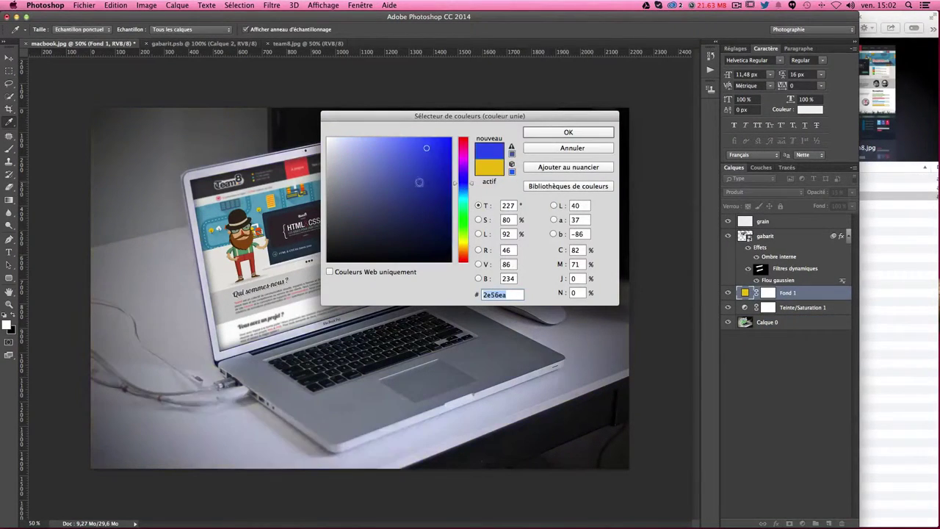
{"action": "left_click", "coordinate": [363, 160]}
{"action": "left_click", "coordinate": [467, 198]}
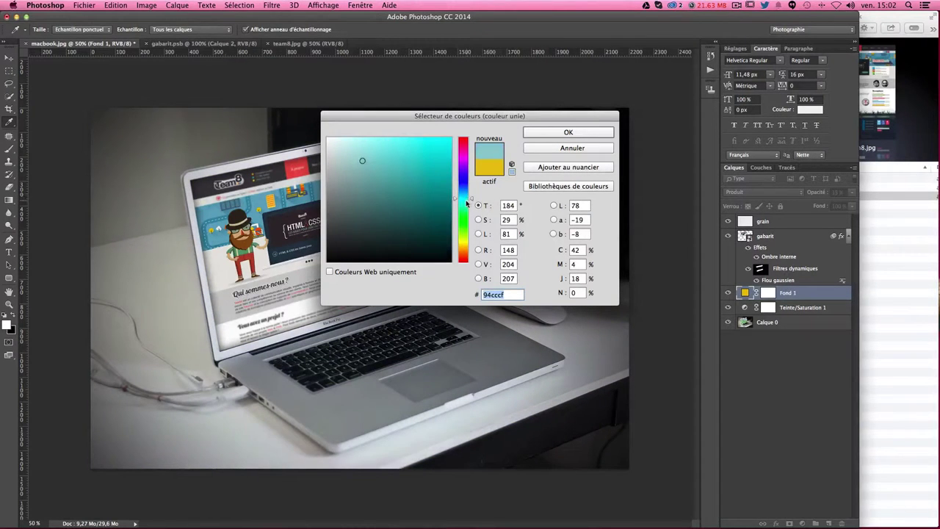
{"action": "left_click", "coordinate": [444, 182]}
{"action": "left_click_drag", "start_coordinate": [444, 182], "coordinate": [380, 146]}
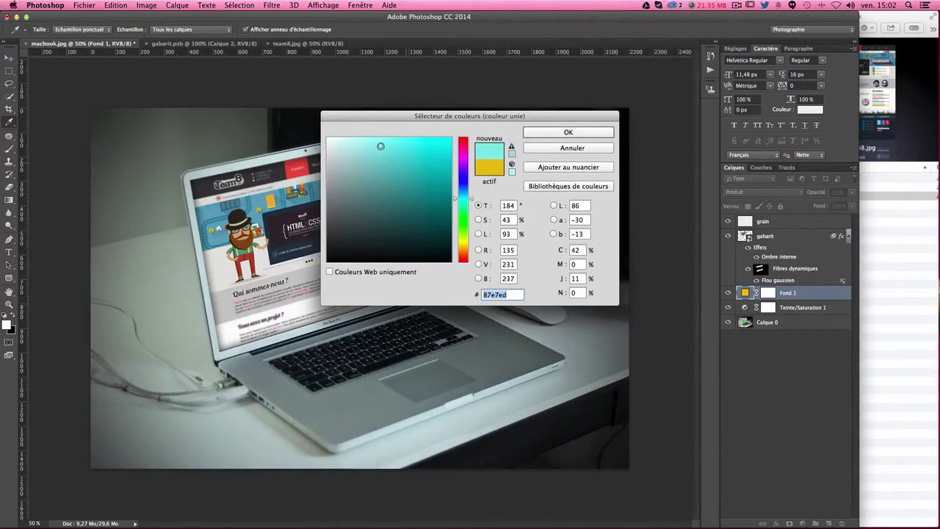
{"action": "left_click", "coordinate": [549, 135]}
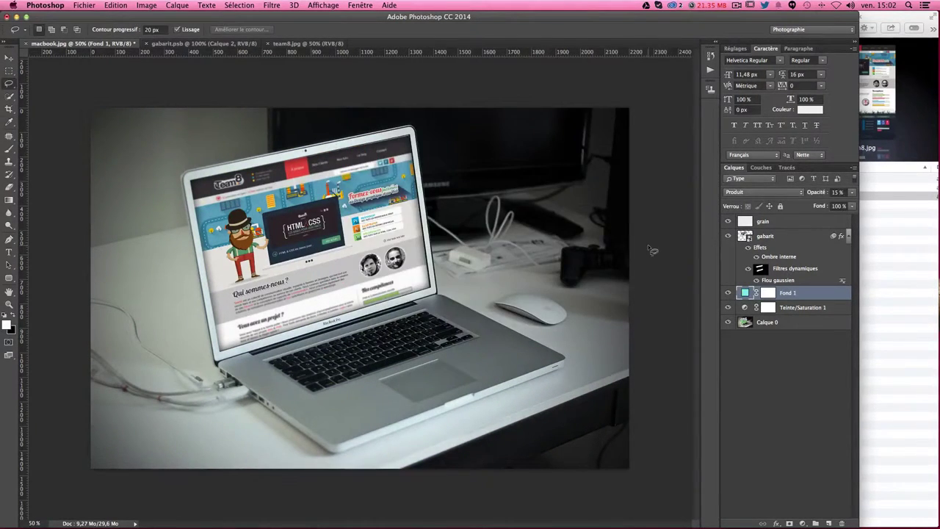
{"action": "key", "text": "ctrl+z"}
- In gabarit.psb, fill a new layer Calque 3 with a vertical gradient to near-black 0f0f0f
{"action": "double_click", "coordinate": [744, 236]}
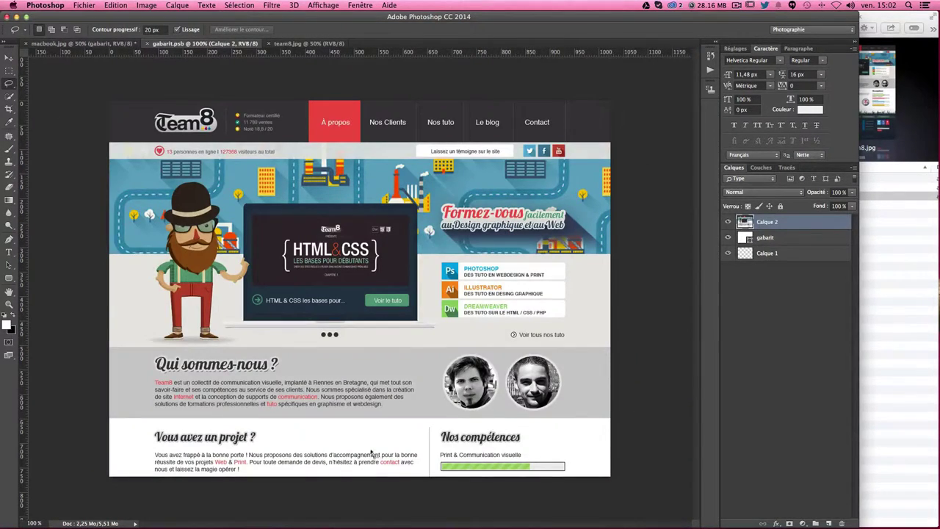
{"action": "left_click", "coordinate": [828, 523]}
{"action": "left_click", "coordinate": [6, 324]}
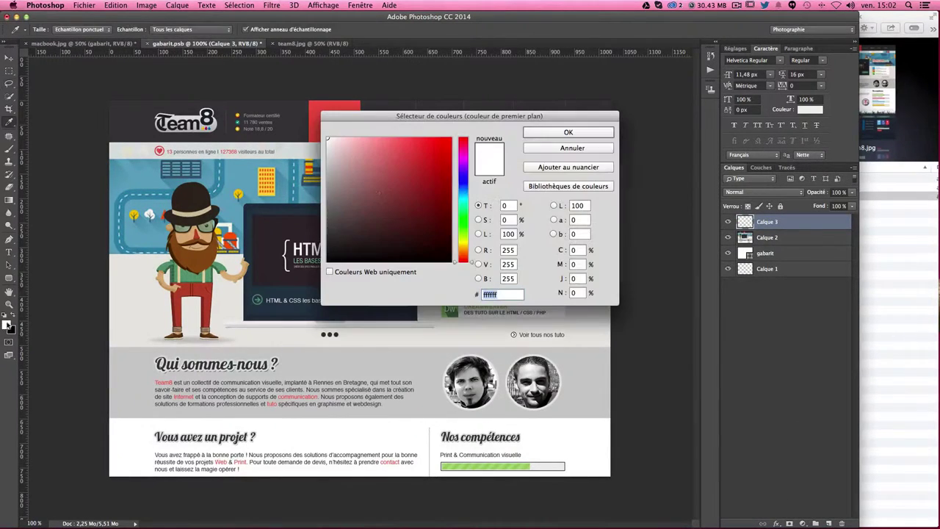
{"action": "left_click", "coordinate": [12, 331]}
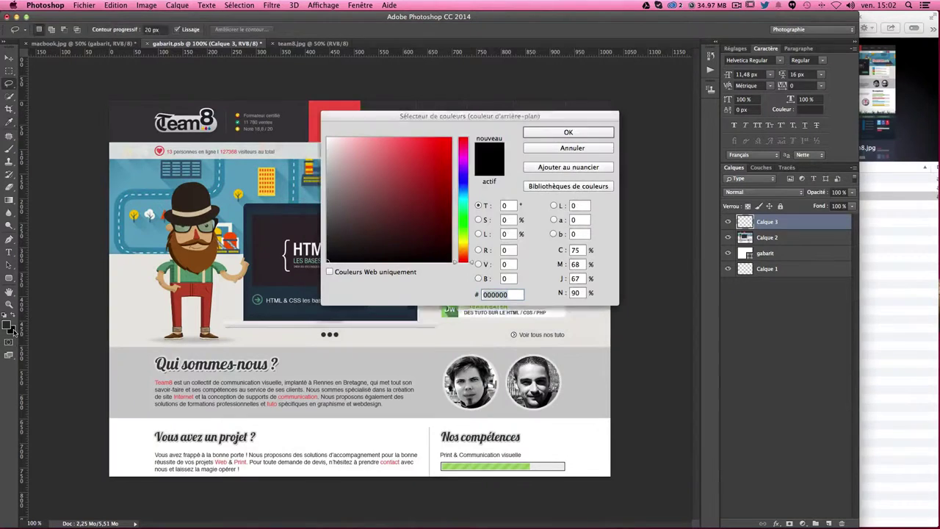
{"action": "left_click", "coordinate": [326, 255]}
{"action": "key", "text": "Return"}
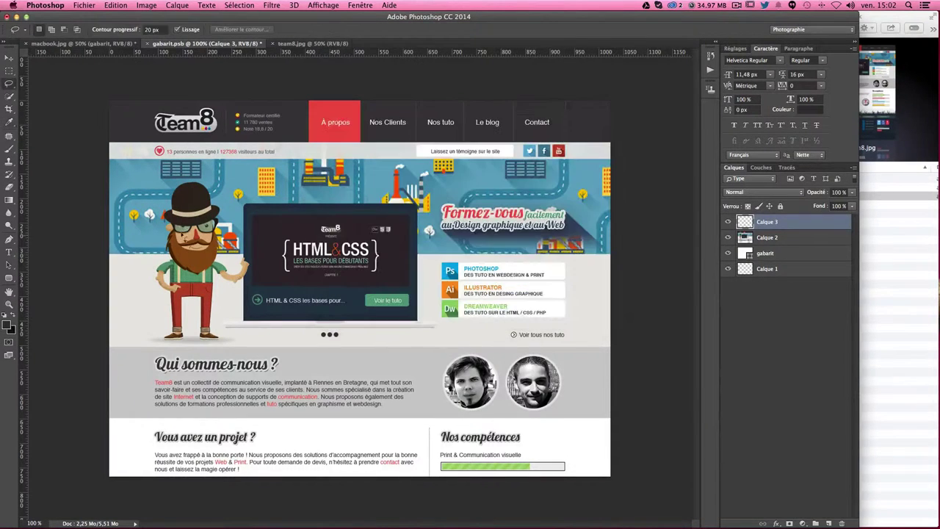
{"action": "left_click", "coordinate": [9, 199]}
{"action": "left_click_drag", "start_coordinate": [290, 117], "coordinate": [318, 478]}
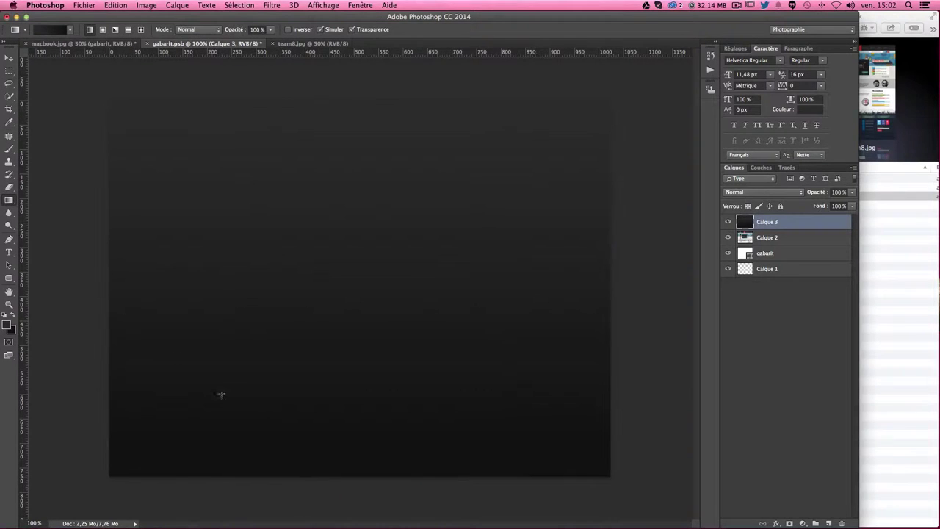
- Write the word MOCKUP in white in a text box on the dark layer
{"action": "left_click", "coordinate": [8, 252]}
{"action": "left_click", "coordinate": [5, 315]}
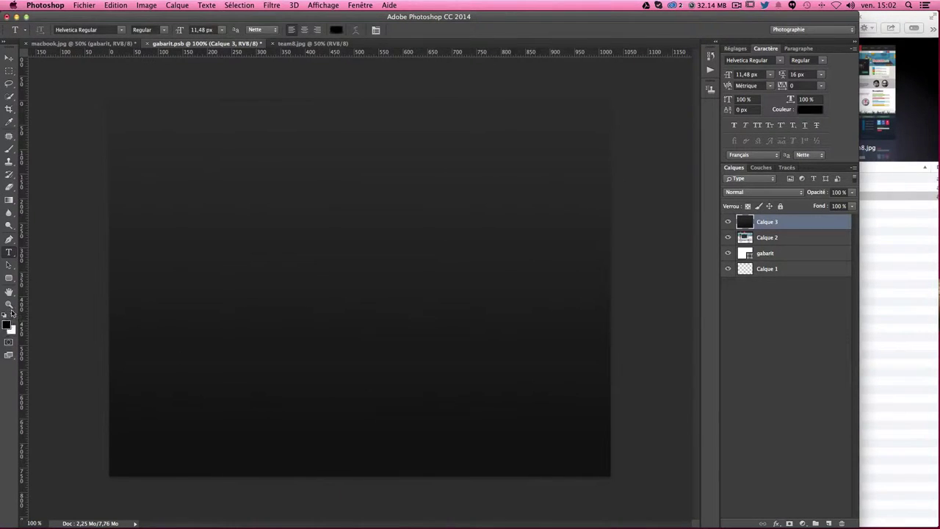
{"action": "left_click", "coordinate": [13, 315]}
{"action": "left_click_drag", "start_coordinate": [241, 181], "coordinate": [501, 366]}
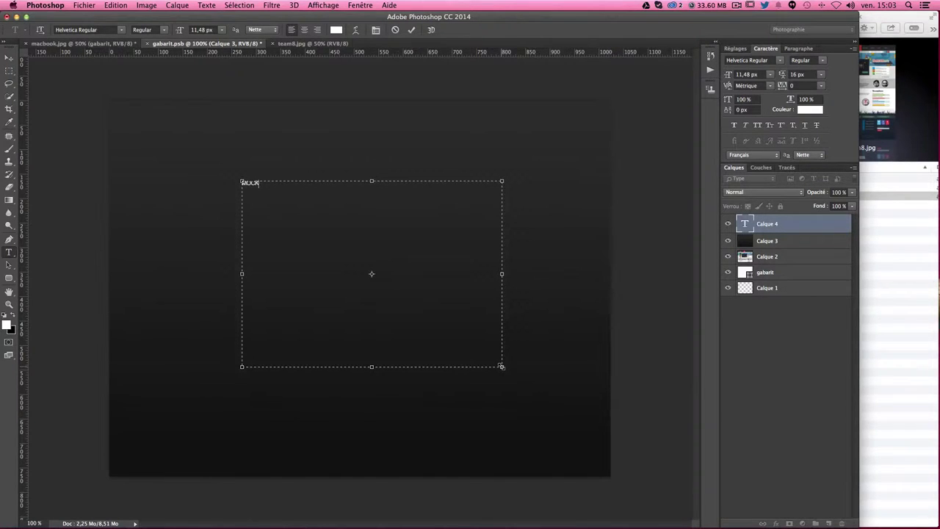
{"action": "left_click", "coordinate": [9, 57]}
{"action": "key", "text": "ctrl+t"}
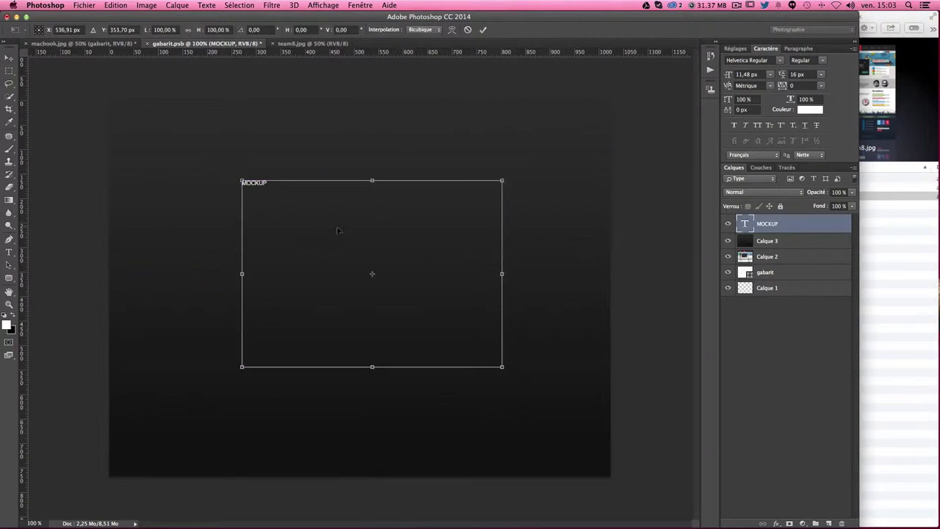
{"action": "double_click", "coordinate": [745, 223]}
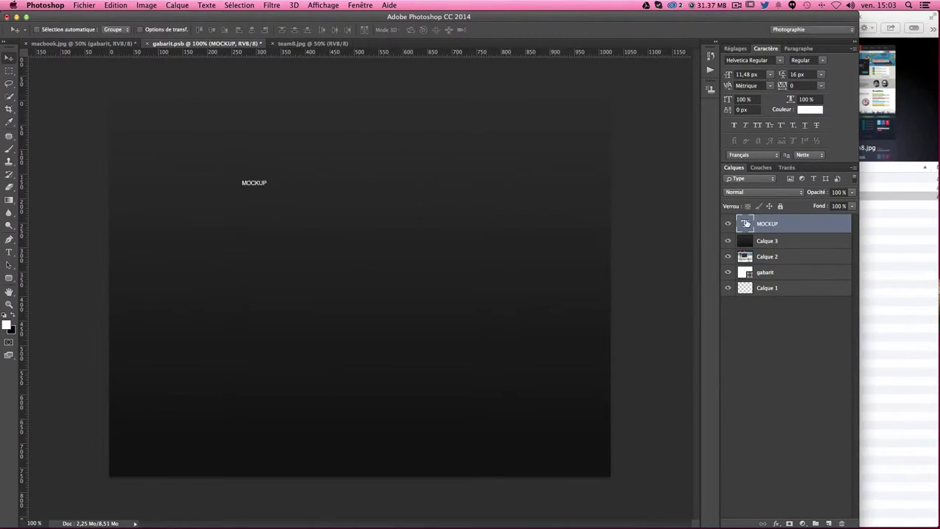
{"action": "mouse_move", "coordinate": [501, 367]}
{"action": "left_mouse_down"}
{"action": "mouse_move", "coordinate": [278, 185]}
{"action": "mouse_move", "coordinate": [571, 411]}
{"action": "left_mouse_up"}
{"action": "key", "text": "ctrl+Return"}
- Enlarge and centre MOCKUP, save the template, and return to macbook.jpg
{"action": "key", "text": "ctrl+t"}
{"action": "left_click_drag", "start_coordinate": [397, 198], "coordinate": [386, 252]}
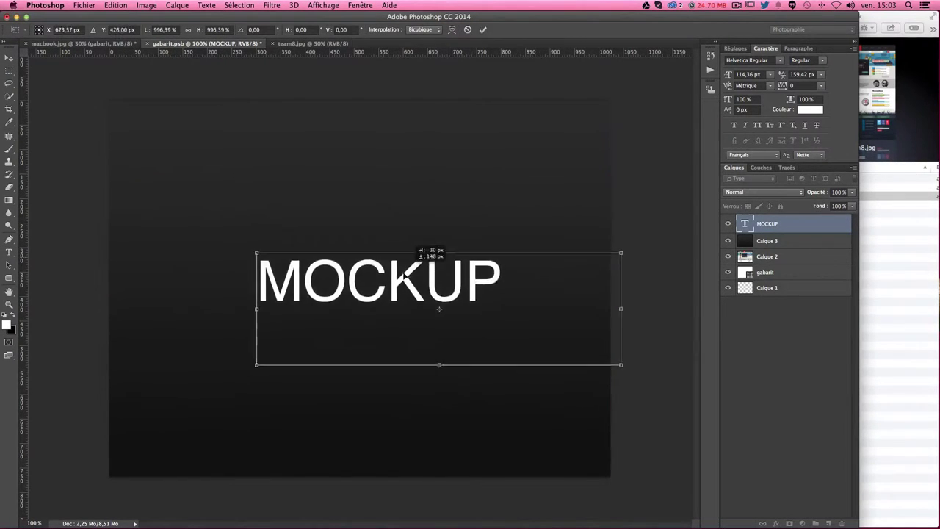
{"action": "key", "text": "Return"}
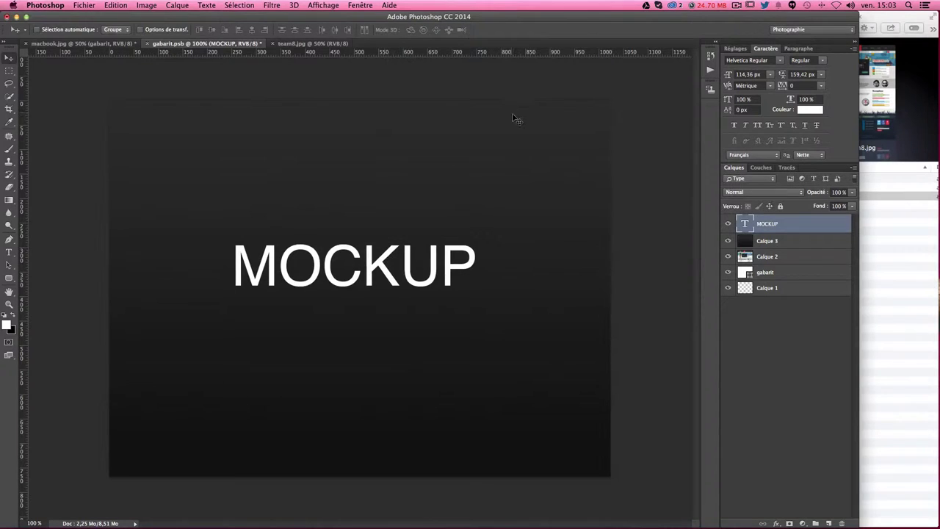
{"action": "key", "text": "ctrl+s"}
{"action": "left_click", "coordinate": [49, 44]}
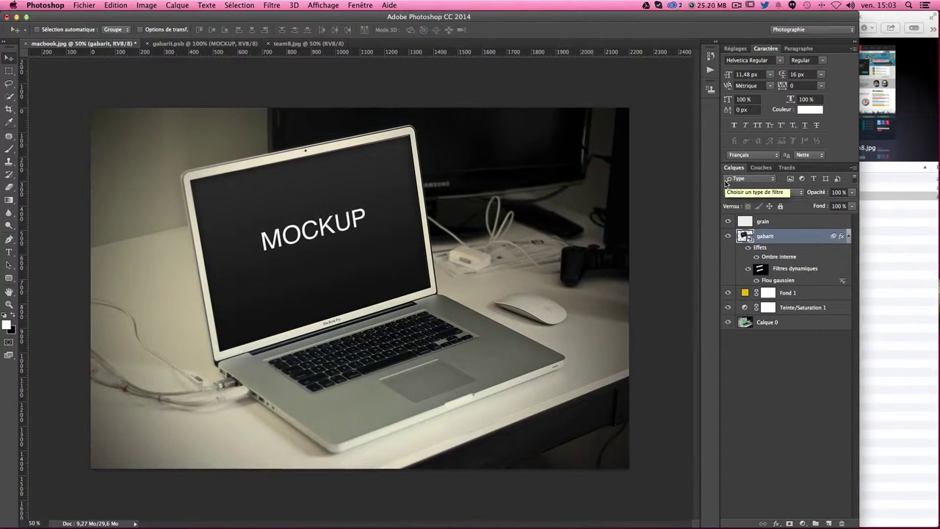
- Restore the website design on the laptop screen and toggle the gabarit layer to compare
{"action": "key", "text": "ctrl+z"}
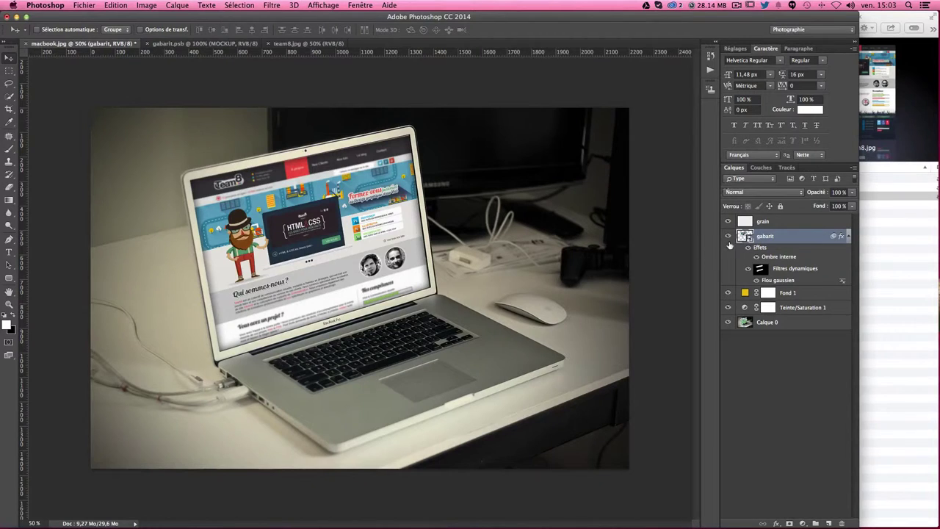
{"action": "left_click", "coordinate": [727, 237]}
{"action": "left_click", "coordinate": [728, 236]}
{"action": "left_click", "coordinate": [728, 237]}
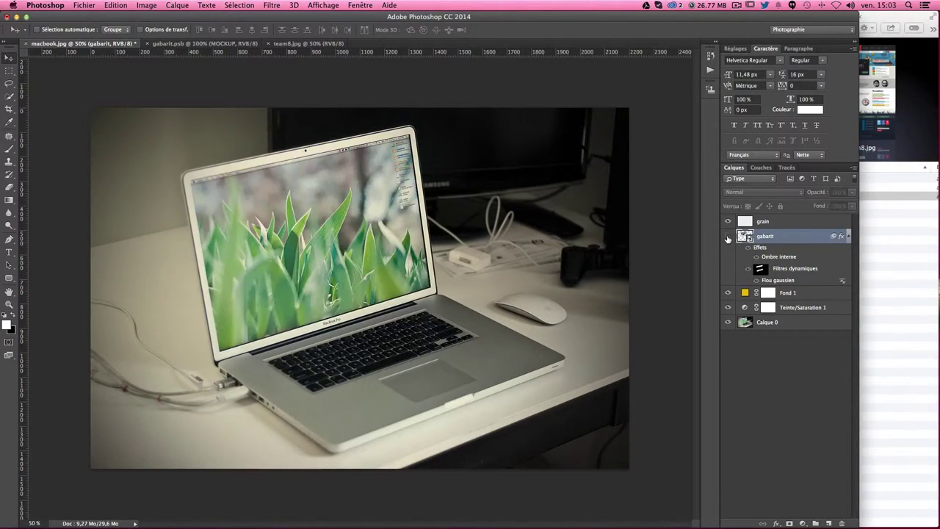
{"action": "left_click", "coordinate": [728, 237]}
{"action": "left_click", "coordinate": [727, 236]}
{"action": "left_click", "coordinate": [728, 236]}
{"action": "left_click", "coordinate": [728, 236]}
{"action": "left_click", "coordinate": [728, 237]}
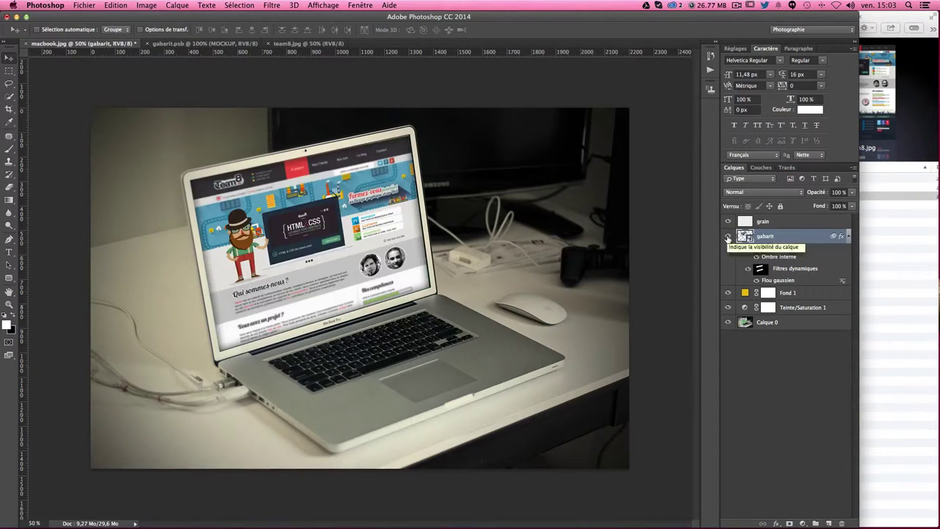
{"action": "left_click", "coordinate": [728, 237]}
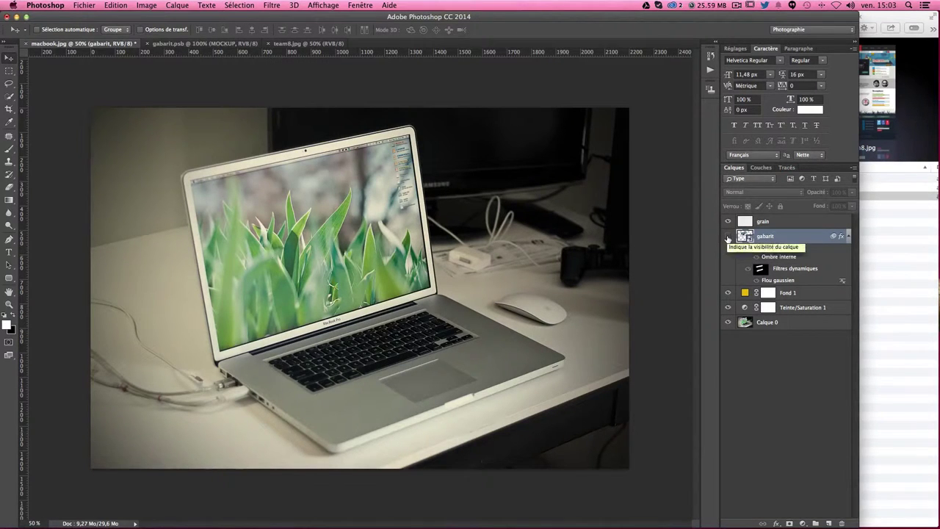
{"action": "left_click", "coordinate": [727, 237]}
- Zoom in and transform the website so its top-right corner meets the screen edge
{"action": "key", "text": "ctrl+plus"}
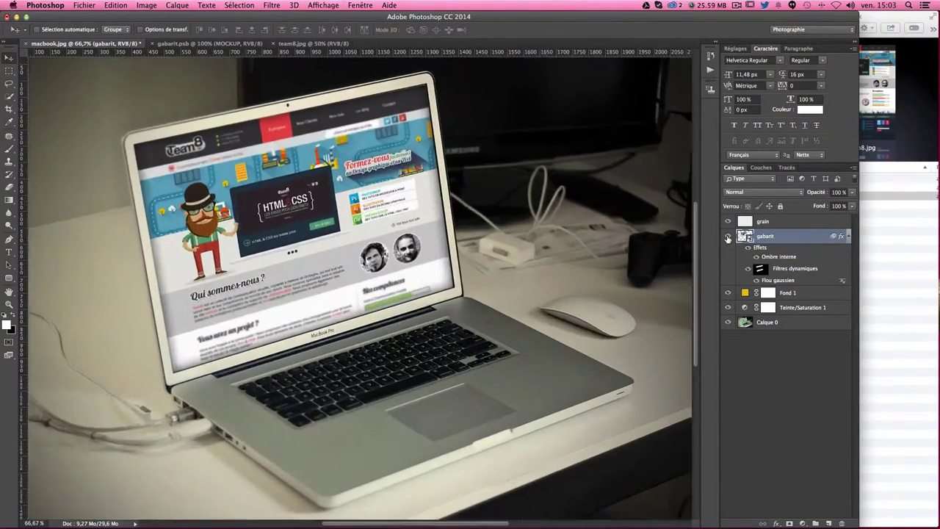
{"action": "key", "text": "ctrl+plus"}
{"action": "scroll", "coordinate": [643, 233], "scroll_direction": "up", "scroll_amount": 1}
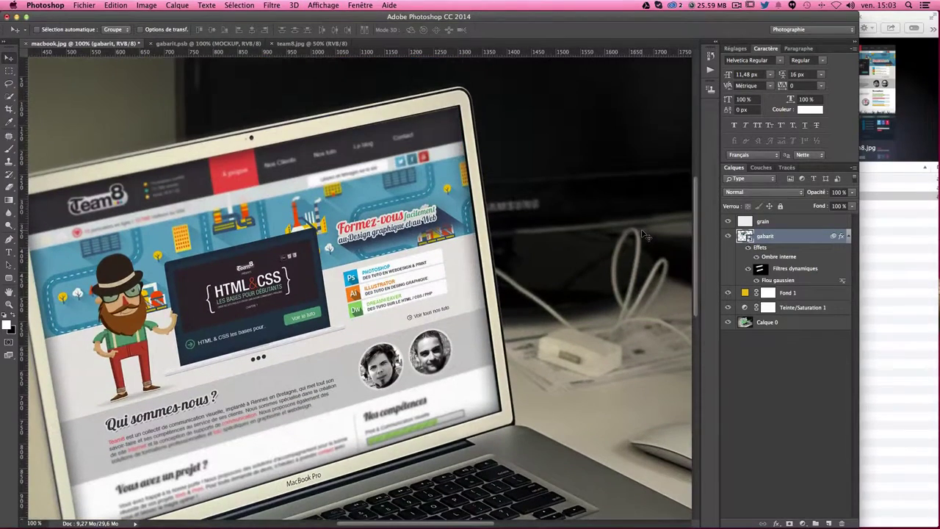
{"action": "left_click", "coordinate": [308, 134], "text": "ctrl"}
{"action": "scroll", "coordinate": [309, 135], "scroll_direction": "up", "scroll_amount": 2}
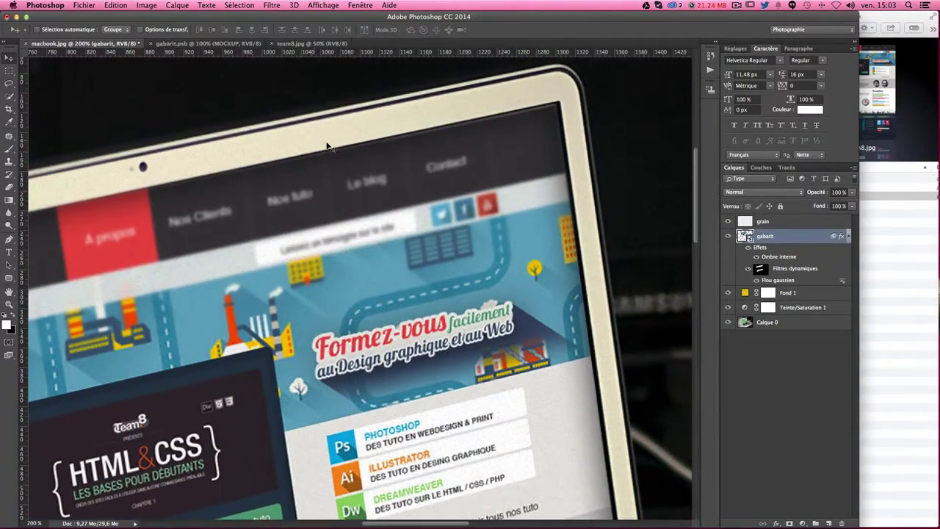
{"action": "key", "text": "ctrl+t"}
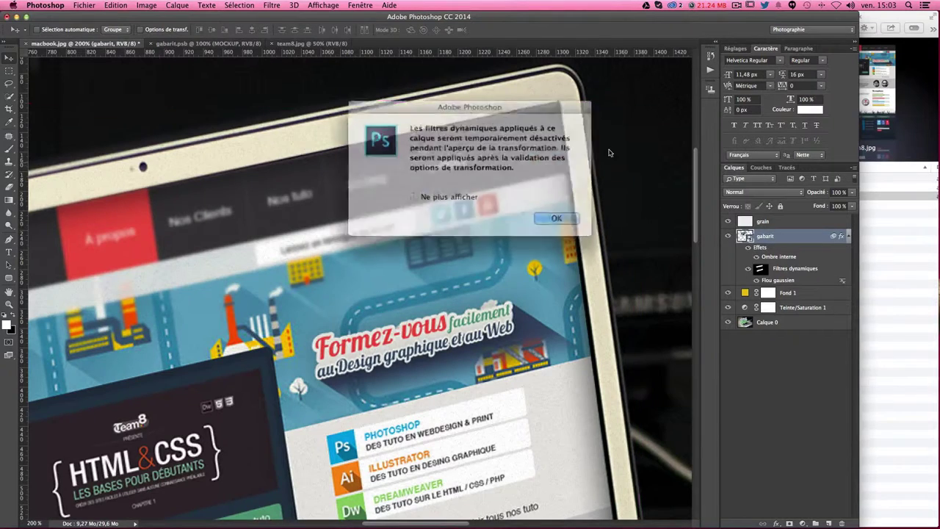
{"action": "left_click", "coordinate": [536, 210]}
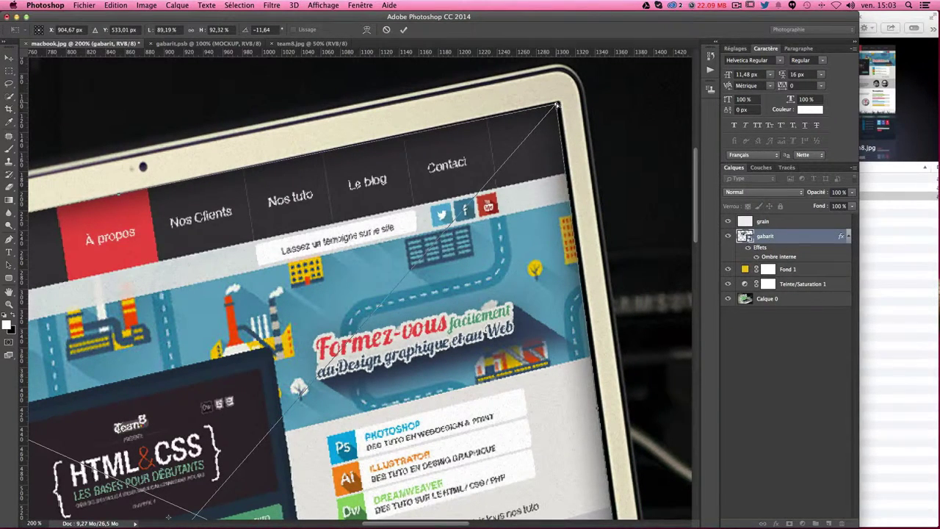
{"action": "scroll", "coordinate": [556, 105], "scroll_direction": "up", "scroll_amount": 2}
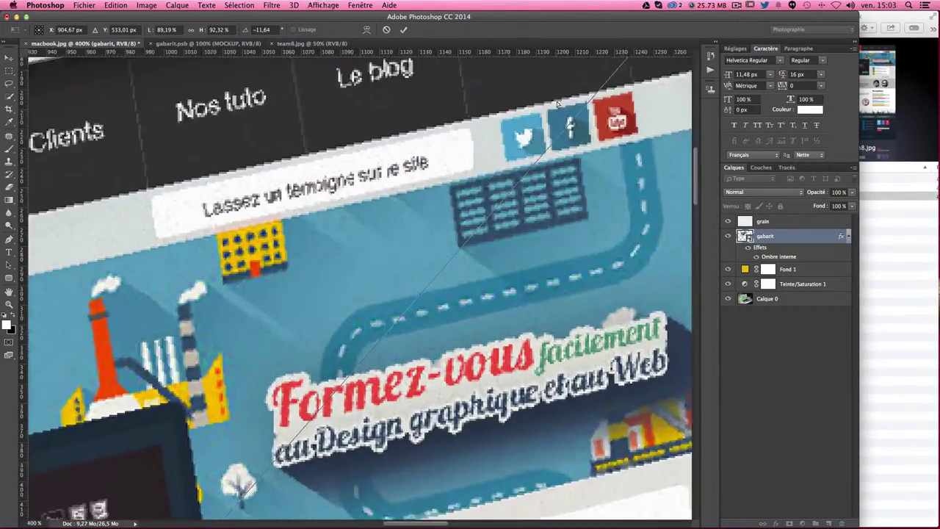
{"action": "scroll", "coordinate": [514, 220], "scroll_direction": "up", "scroll_amount": 2}
{"action": "scroll", "coordinate": [470, 338], "scroll_direction": "up", "scroll_amount": 2}
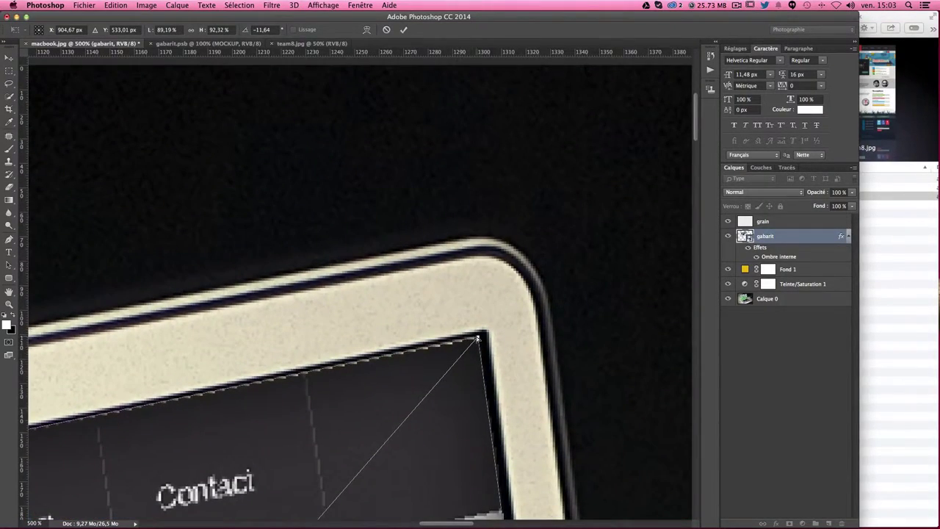
{"action": "left_click_drag", "start_coordinate": [477, 337], "coordinate": [477, 336]}
{"action": "scroll", "coordinate": [392, 393], "scroll_direction": "left", "scroll_amount": 10}
{"action": "scroll", "coordinate": [391, 393], "scroll_direction": "down", "scroll_amount": 4}
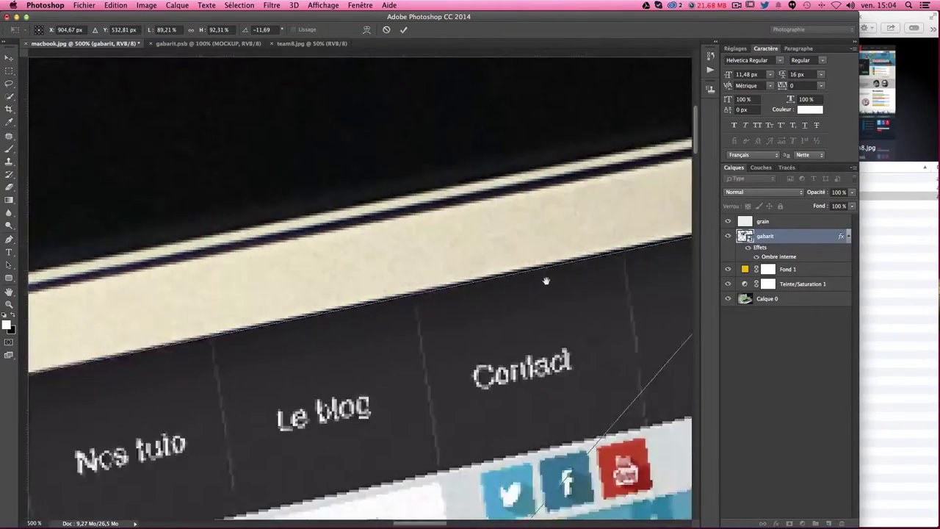
{"action": "scroll", "coordinate": [545, 279], "scroll_direction": "left", "scroll_amount": 10}
{"action": "scroll", "coordinate": [545, 279], "scroll_direction": "down", "scroll_amount": 4}
{"action": "key", "text": "Return"}
{"action": "key", "text": "ctrl+1"}
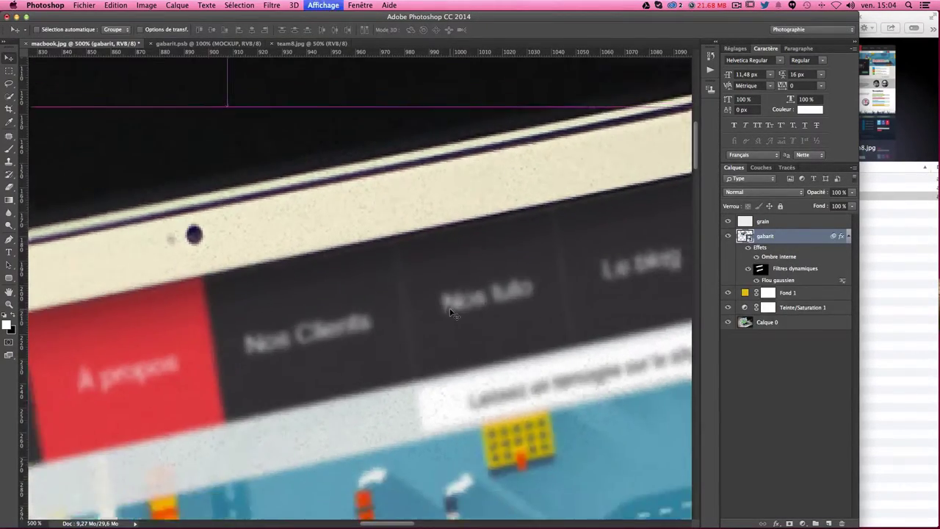
{"action": "key", "text": "ctrl+minus"}
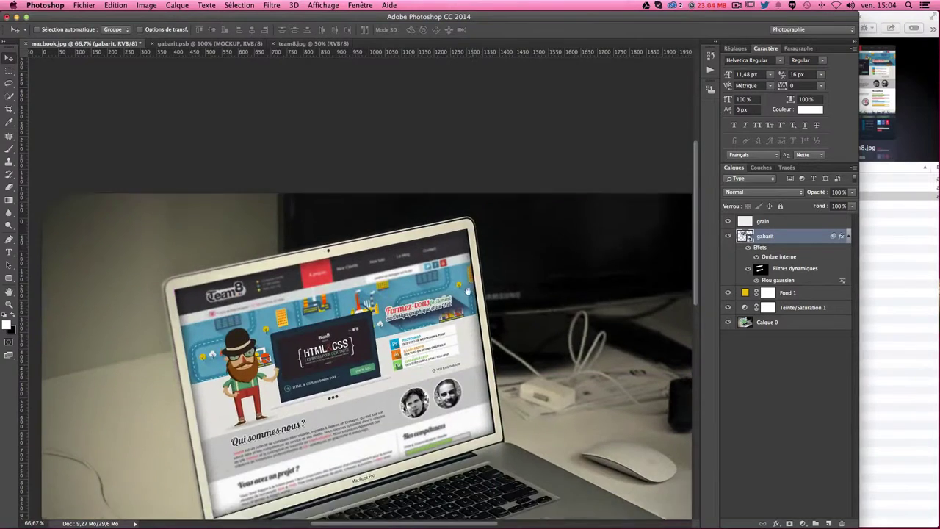
{"action": "key", "text": "ctrl"}
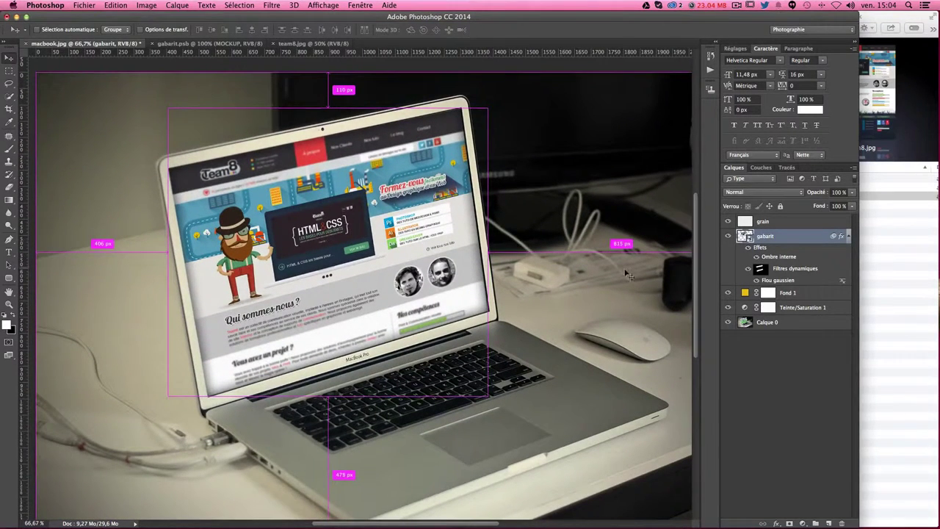
{"action": "key", "text": "ctrl"}
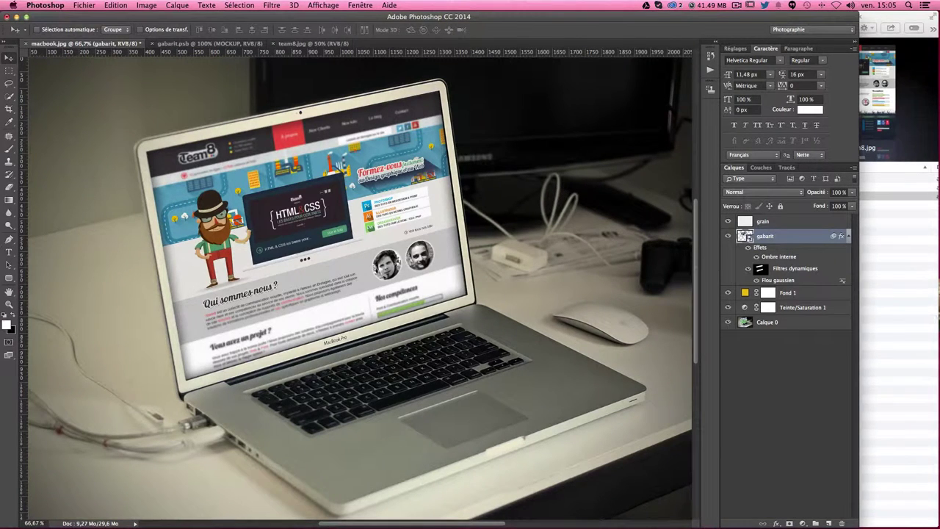
- Add a new layer above grain named reflet
{"action": "left_click", "coordinate": [799, 221]}
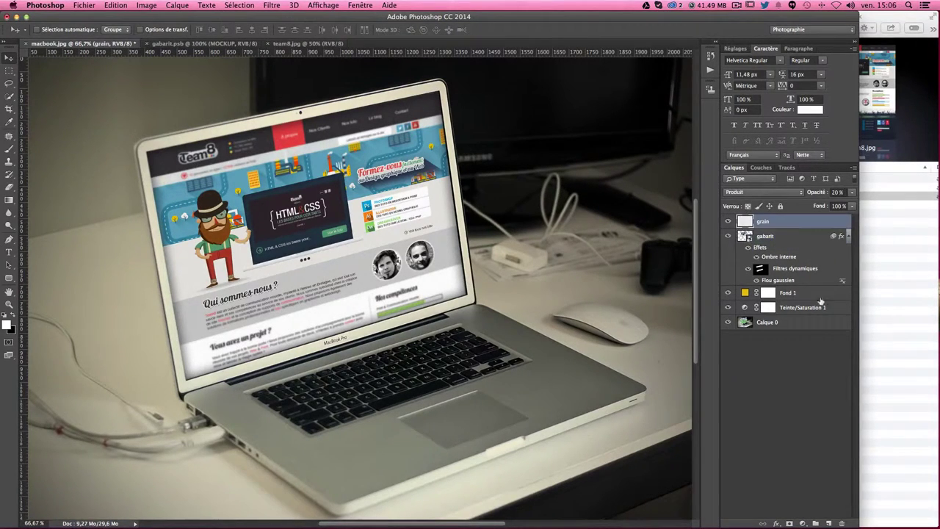
{"action": "left_click", "coordinate": [829, 523]}
{"action": "double_click", "coordinate": [768, 223]}
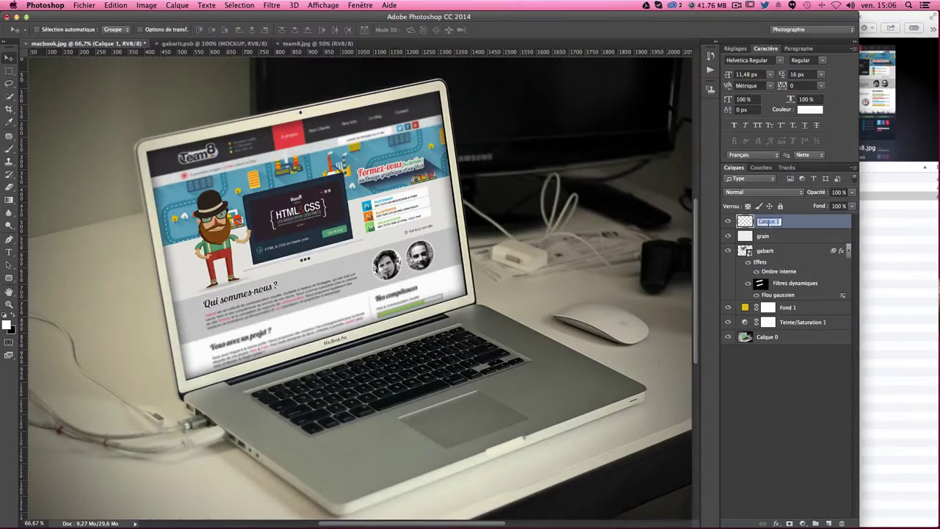
{"action": "type", "text": "reflet"}
{"action": "key", "text": "Return"}
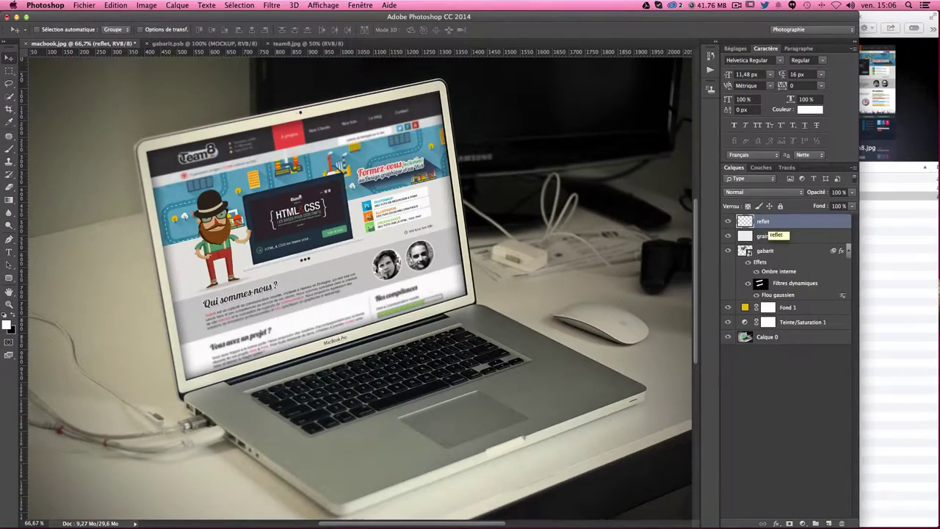
{"action": "key", "text": "ctrl+plus"}
{"action": "key", "text": "ctrl+plus"}
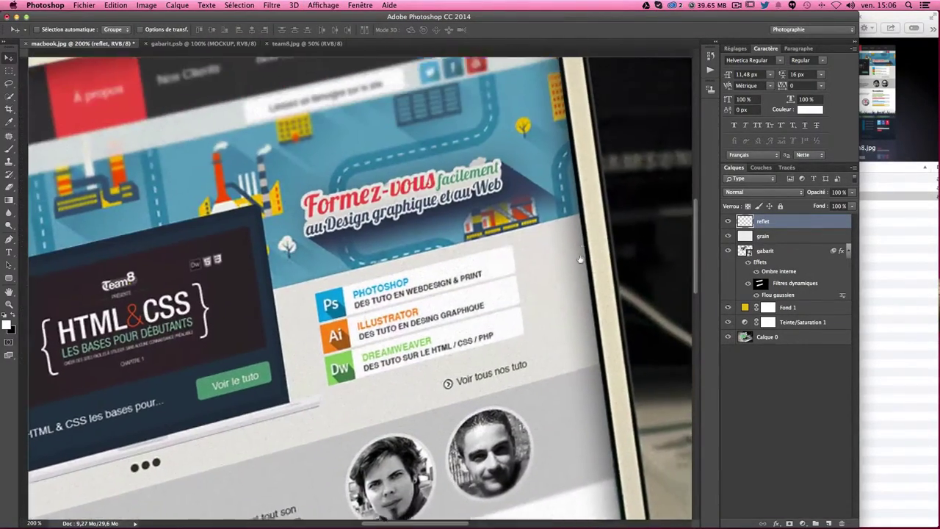
{"action": "key", "text": "ctrl+minus"}
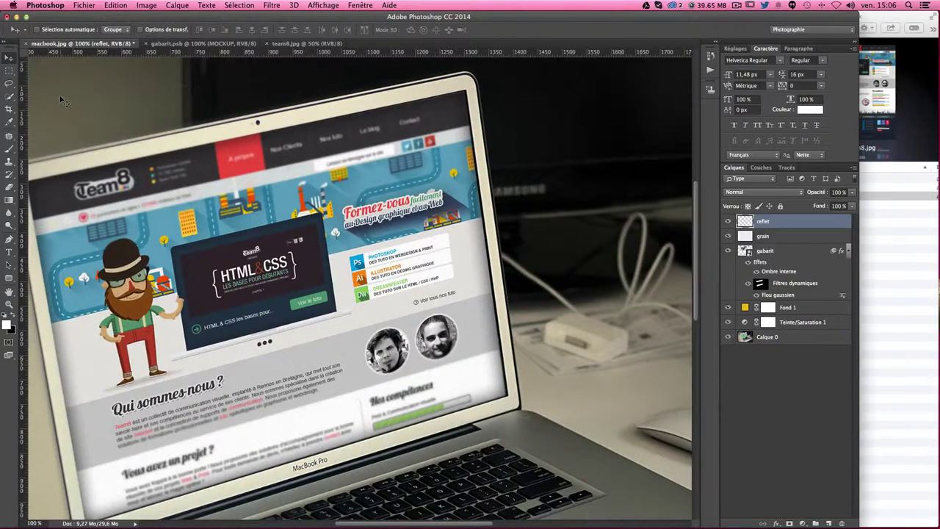
- Set the foreground colour to pale cream f2ebd4 sampled from the laptop bezel
{"action": "key", "text": "i"}
{"action": "left_click", "coordinate": [8, 325]}
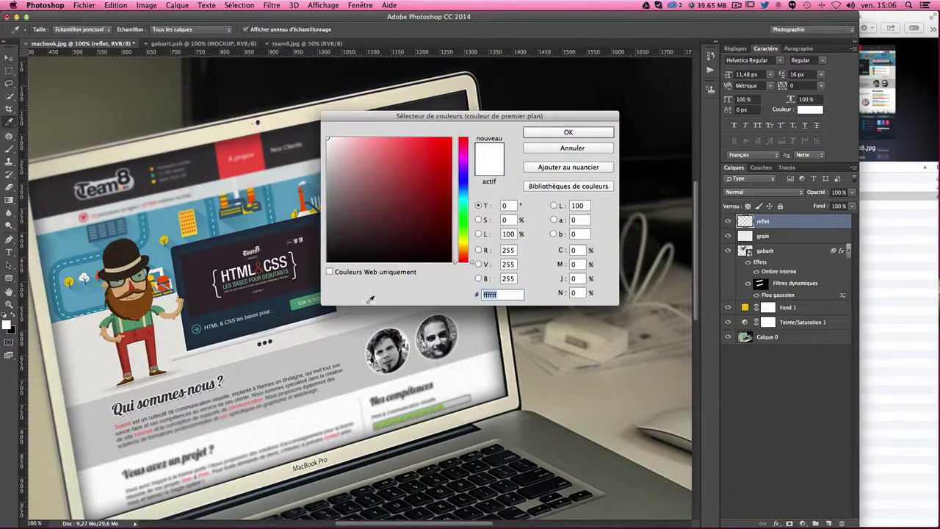
{"action": "left_click", "coordinate": [183, 139]}
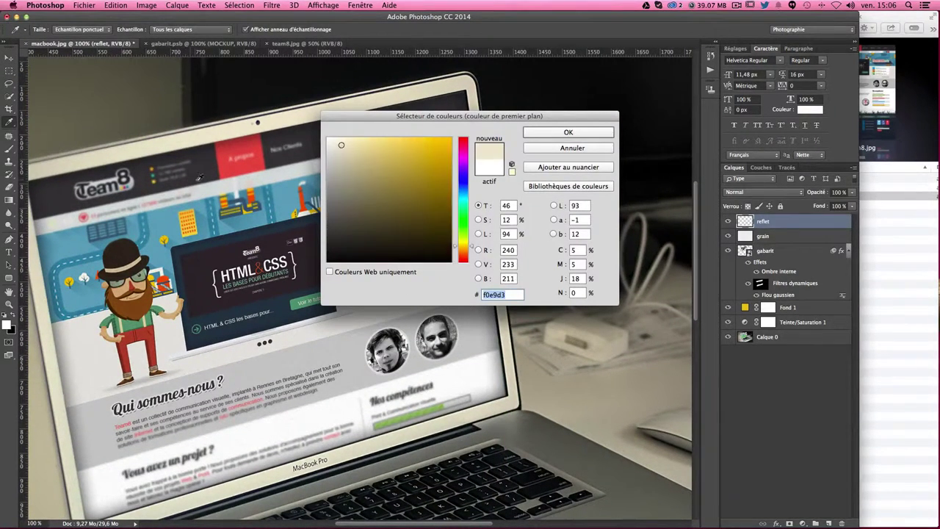
{"action": "left_click", "coordinate": [146, 148]}
{"action": "left_click", "coordinate": [247, 129]}
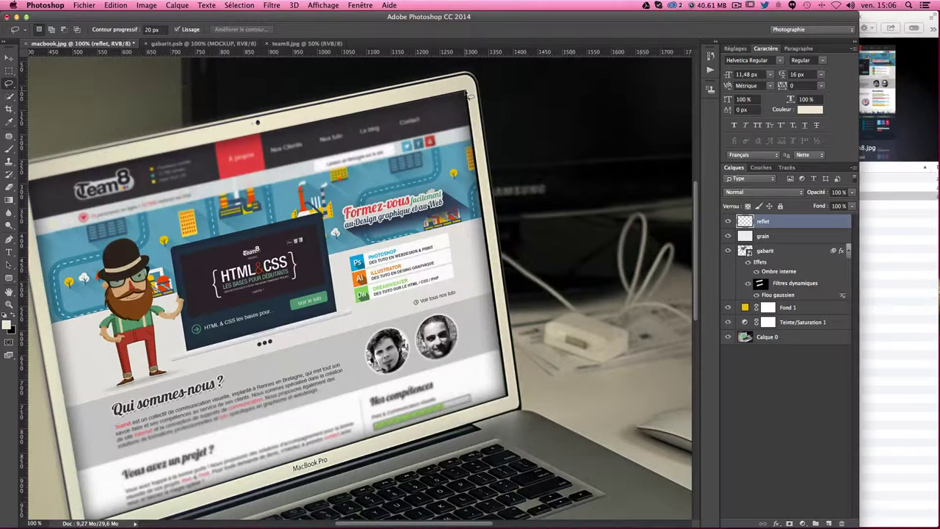
- Set the Polygonal Lasso feather to 0 px and discard the first soft-edged outline
{"action": "left_click_drag", "start_coordinate": [469, 94], "coordinate": [354, 120]}
{"action": "mouse_move", "coordinate": [380, 116]}
{"action": "left_mouse_down"}
{"action": "mouse_move", "coordinate": [289, 467]}
{"action": "mouse_move", "coordinate": [511, 400]}
{"action": "left_mouse_up"}
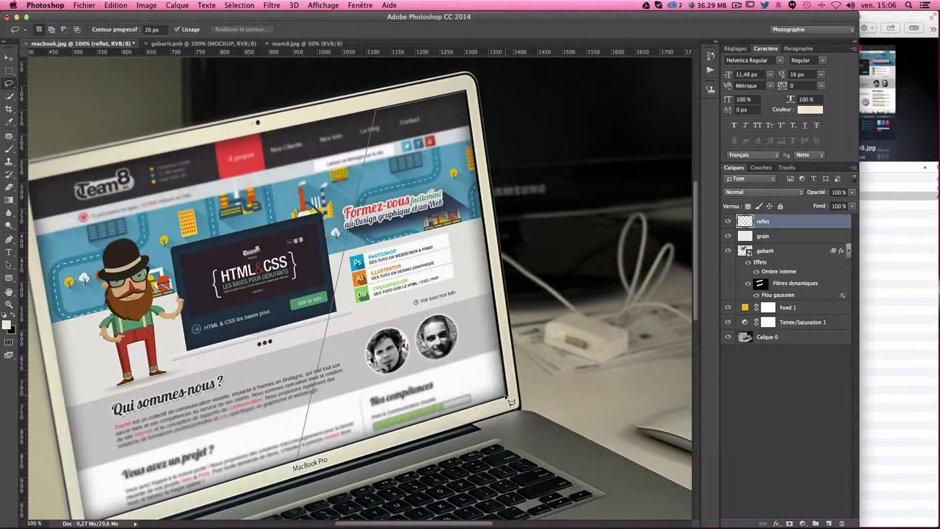
{"action": "left_click_drag", "start_coordinate": [511, 401], "coordinate": [471, 97]}
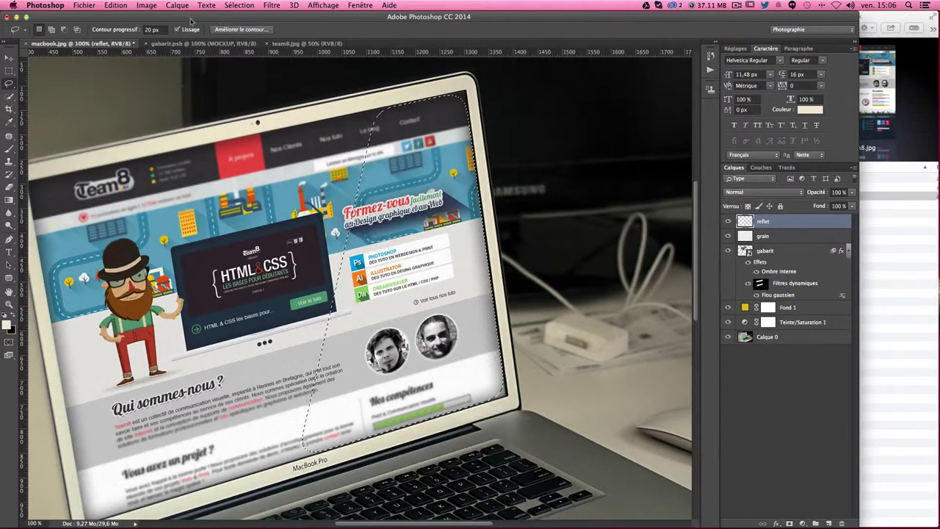
{"action": "left_click", "coordinate": [152, 29]}
{"action": "type", "text": "0"}
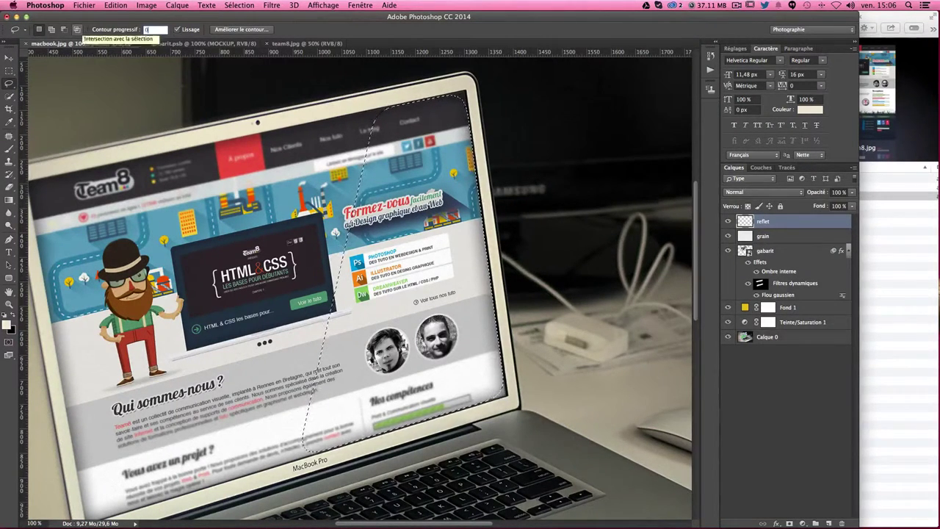
{"action": "left_click", "coordinate": [350, 131]}
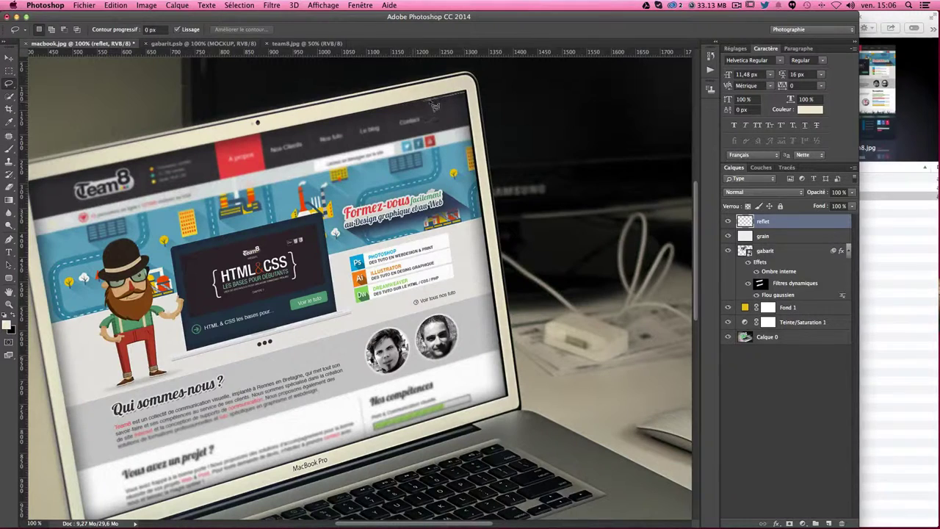
- Outline the screen's right portion with a diagonal from the top edge to the bottom bezel
{"action": "left_click", "coordinate": [389, 107]}
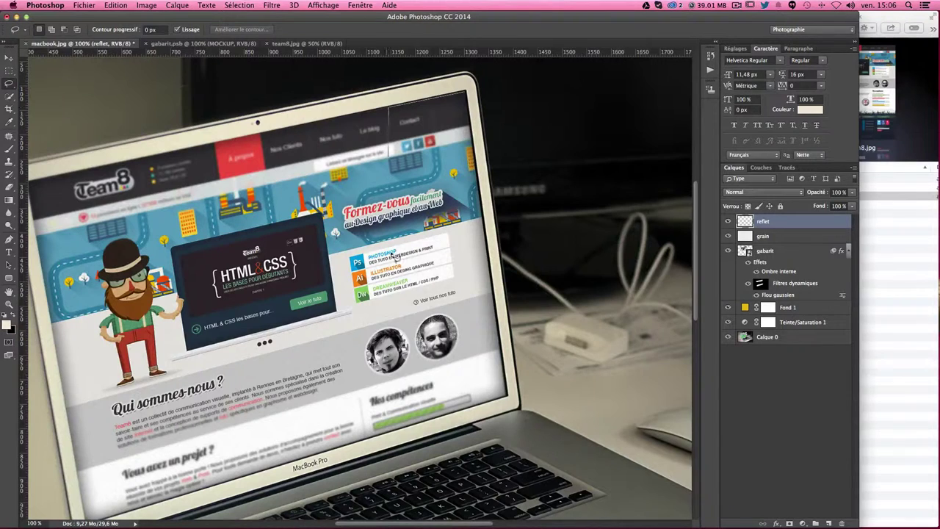
{"action": "left_click", "coordinate": [340, 447]}
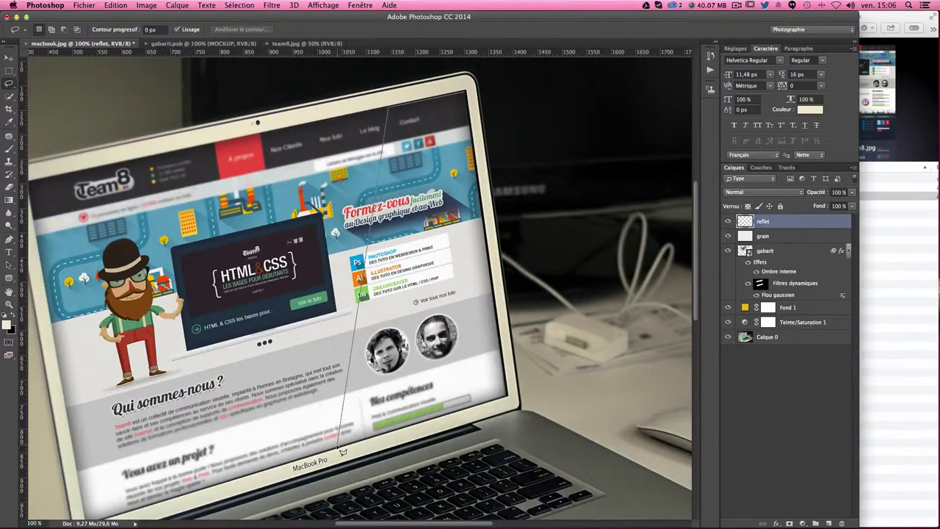
{"action": "left_click", "coordinate": [507, 398]}
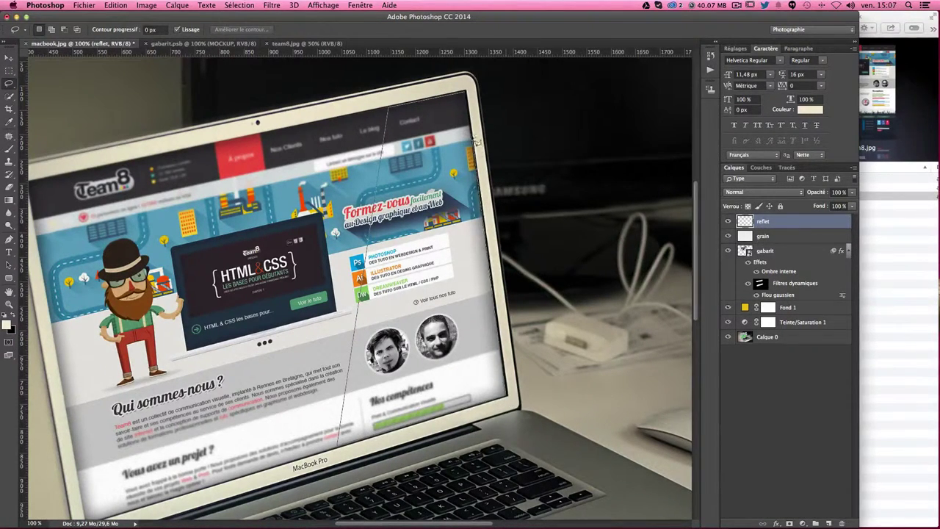
{"action": "left_click", "coordinate": [468, 95]}
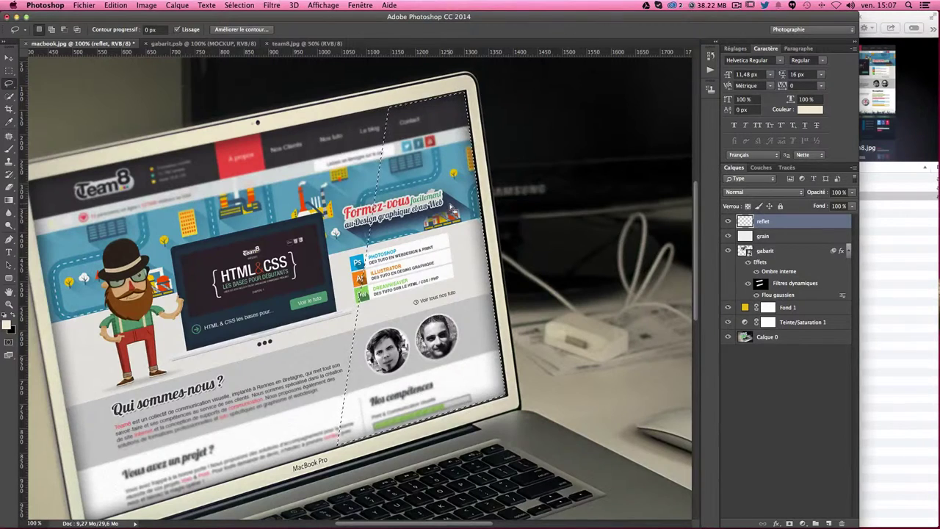
- Fill the diagonal screen selection with the cream foreground colour and deselect
{"action": "key", "text": "shift"}
{"action": "key", "text": "shift+BackSpace"}
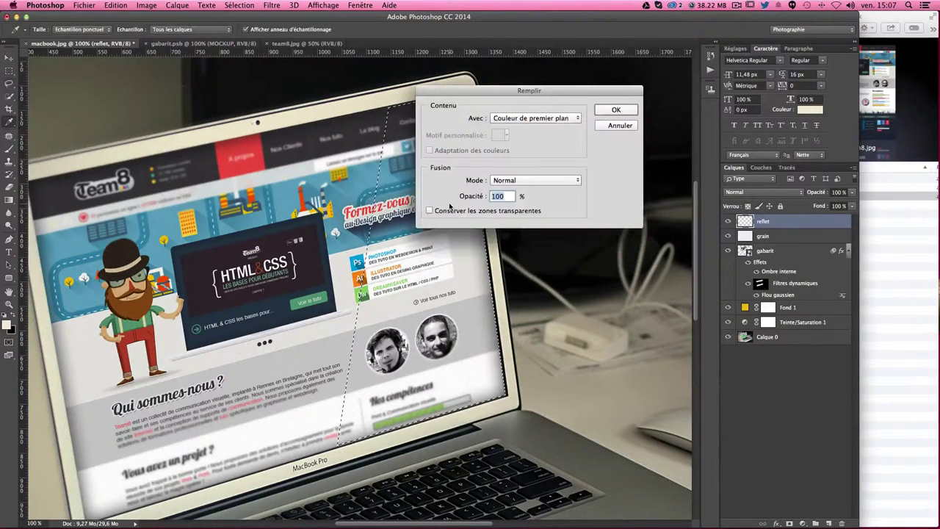
{"action": "key", "text": "Return"}
{"action": "key", "text": "ctrl+d"}
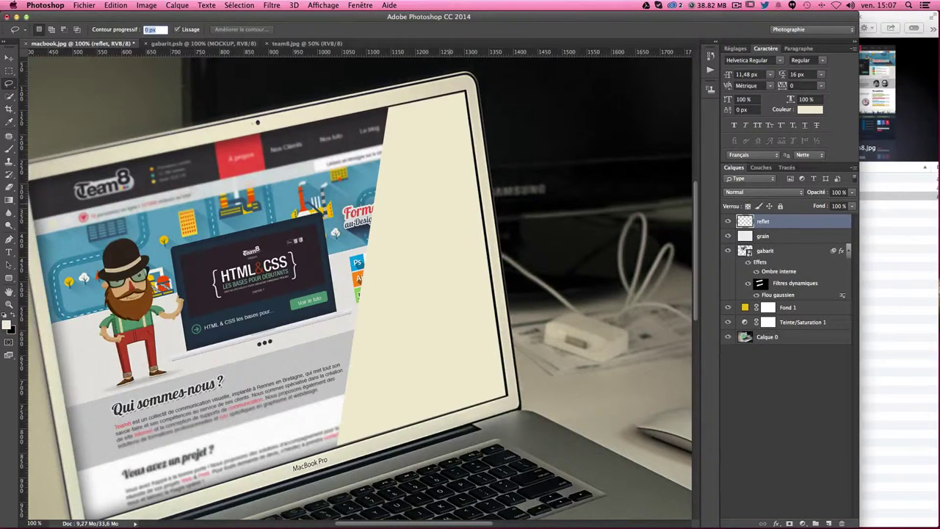
- Set the reflet layer's opacity to 20%
{"action": "left_click", "coordinate": [838, 191]}
{"action": "type", "text": "20"}
{"action": "key", "text": "Return"}
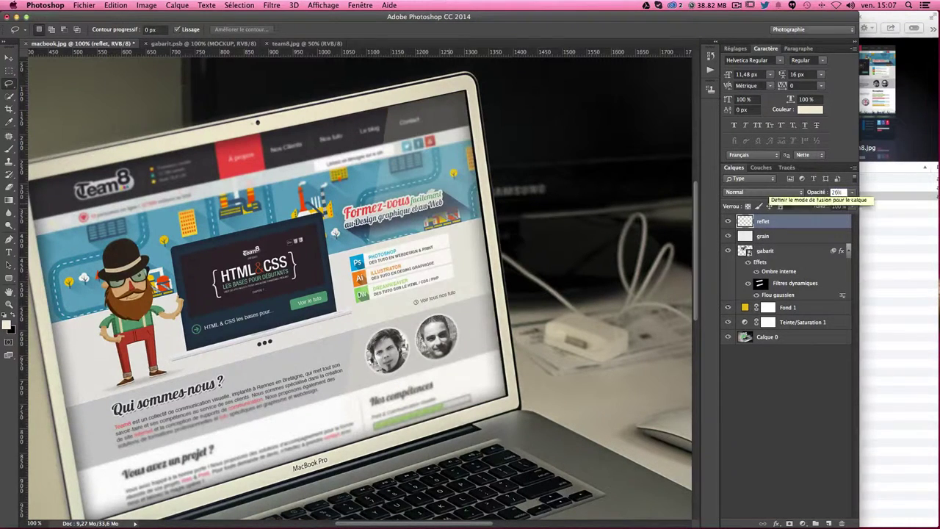
{"action": "key", "text": "Return"}
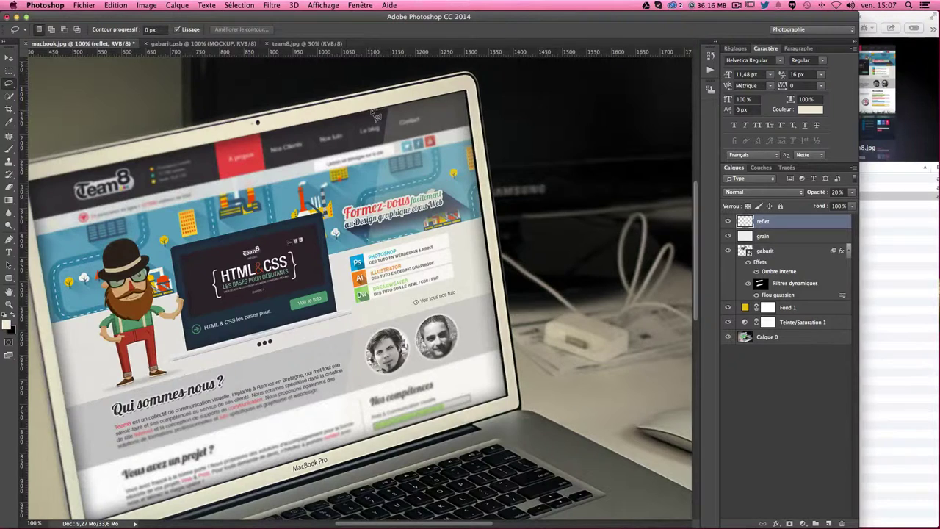
- Draw a rough diagonal outline from the screen top, then discard it
{"action": "mouse_move", "coordinate": [375, 114]}
{"action": "left_mouse_down"}
{"action": "mouse_move", "coordinate": [289, 464]}
{"action": "mouse_move", "coordinate": [314, 461]}
{"action": "left_mouse_up"}
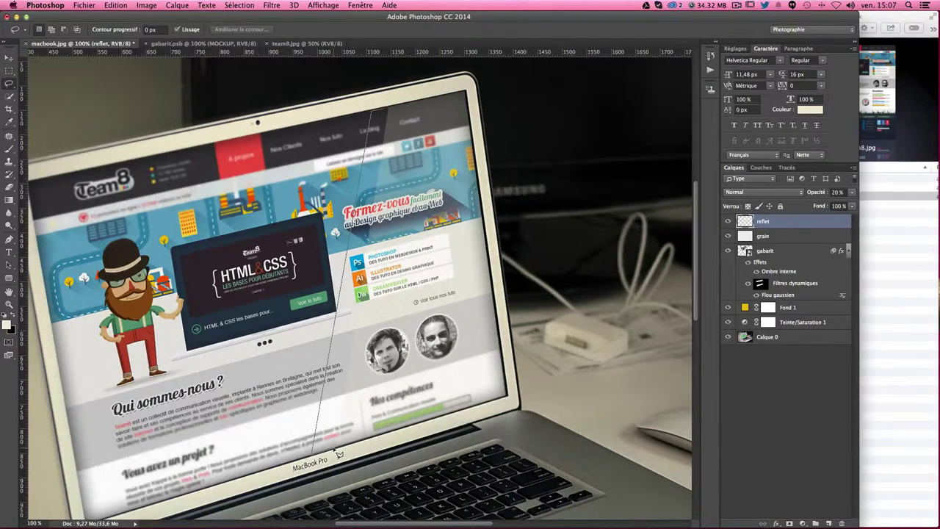
{"action": "left_click", "coordinate": [339, 453]}
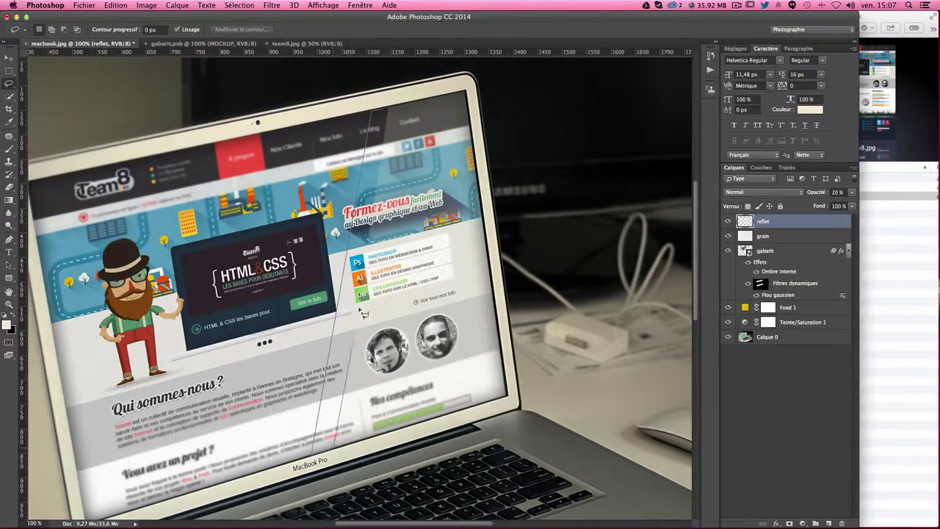
{"action": "left_click", "coordinate": [385, 113]}
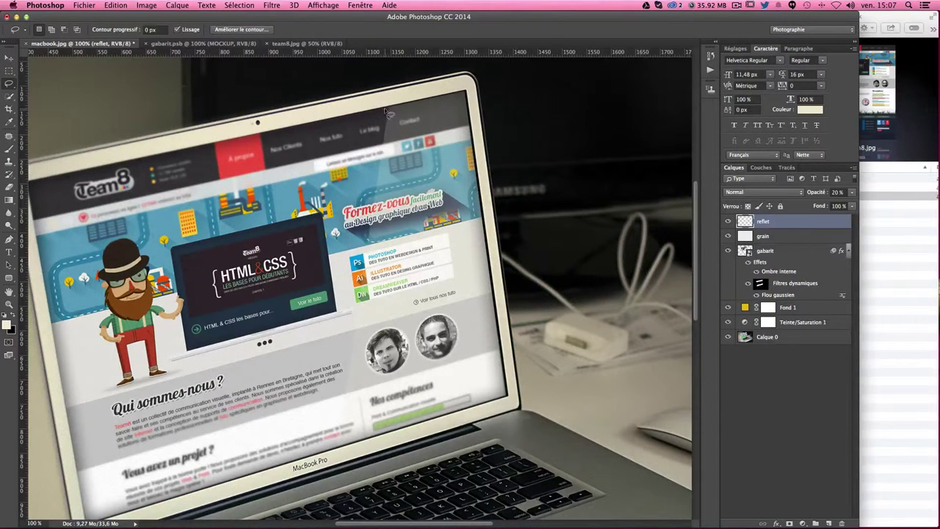
{"action": "key", "text": "ctrl+d"}
- Select a narrow four-point diagonal stripe from the screen's top edge to the bezel
{"action": "left_click", "coordinate": [383, 108]}
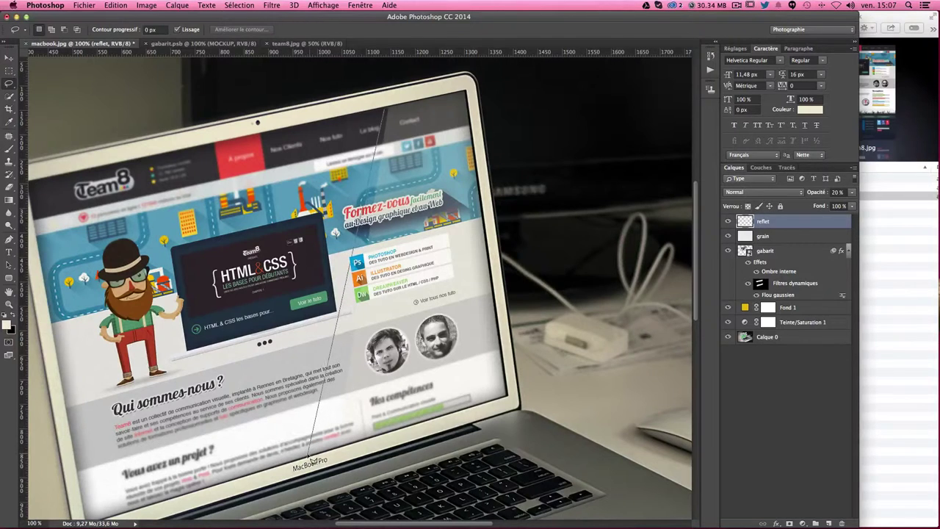
{"action": "left_click", "coordinate": [307, 456]}
{"action": "left_click", "coordinate": [338, 452]}
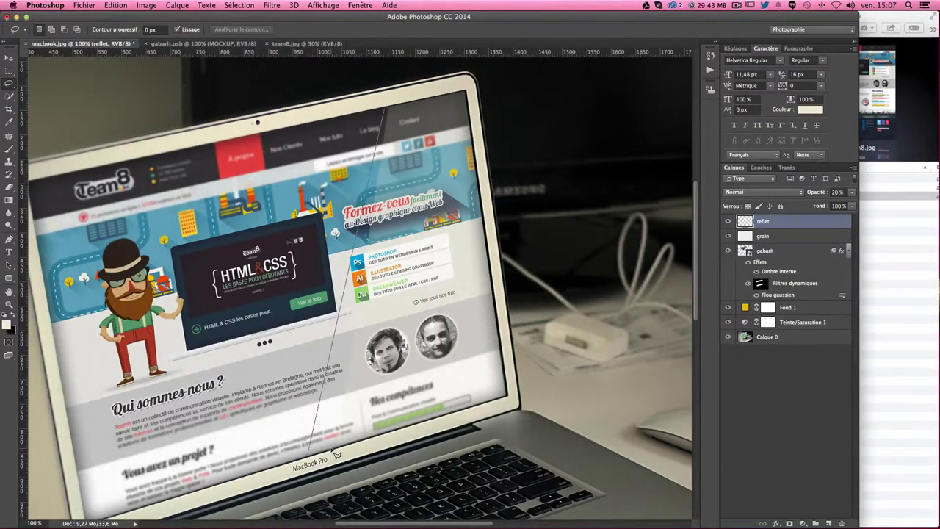
{"action": "left_click", "coordinate": [384, 109]}
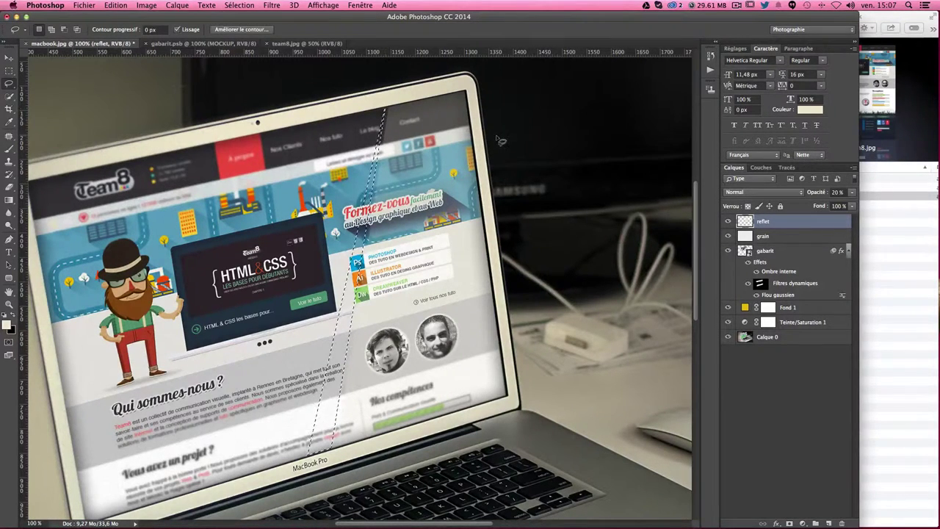
- Fill the thin stripe with cream, deselect, and zoom to view the whole mockup at 66.7%
{"action": "key", "text": "shift+F5"}
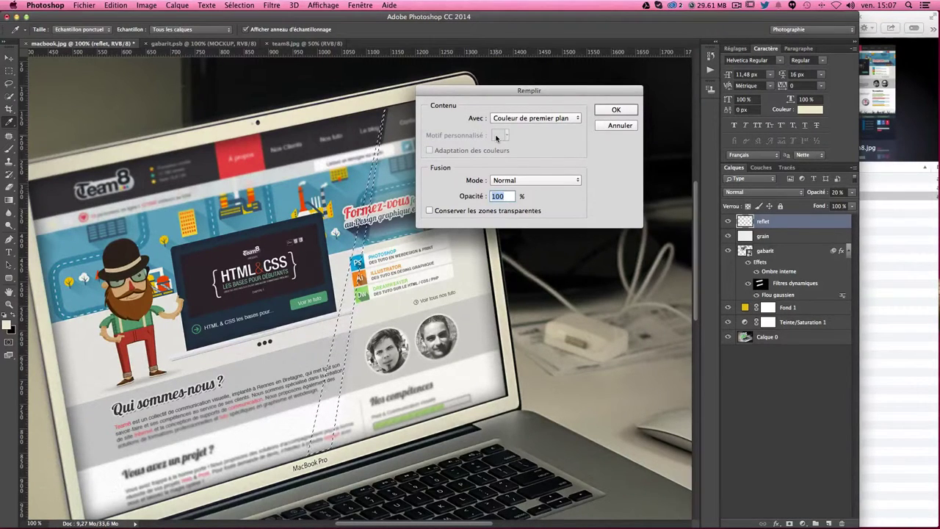
{"action": "key", "text": "Return"}
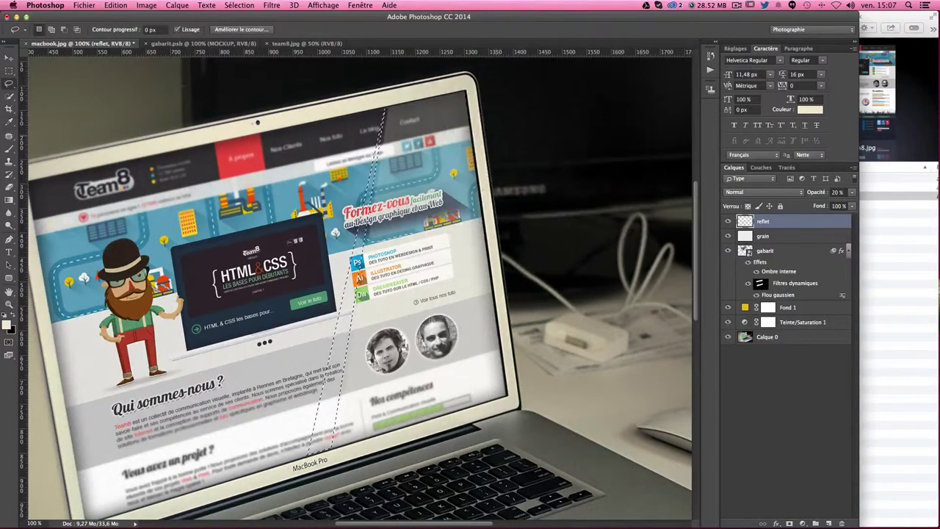
{"action": "key", "text": "ctrl+d"}
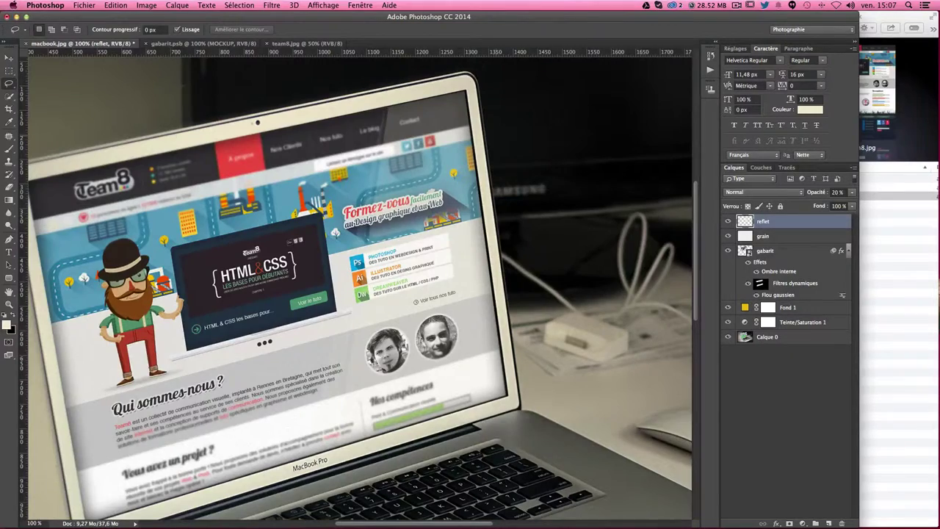
{"action": "key", "text": "ctrl+minus"}
{"action": "key", "text": "ctrl+minus"}
{"action": "key", "text": "ctrl+plus"}
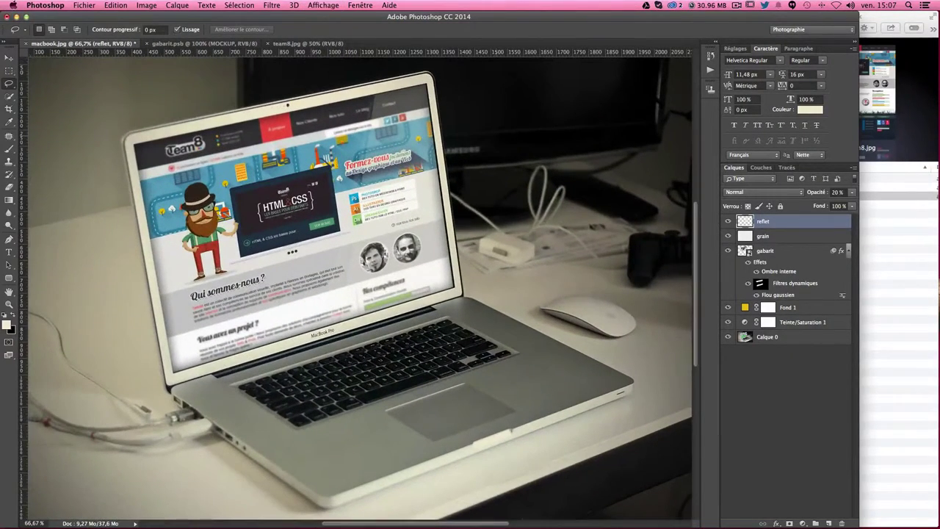